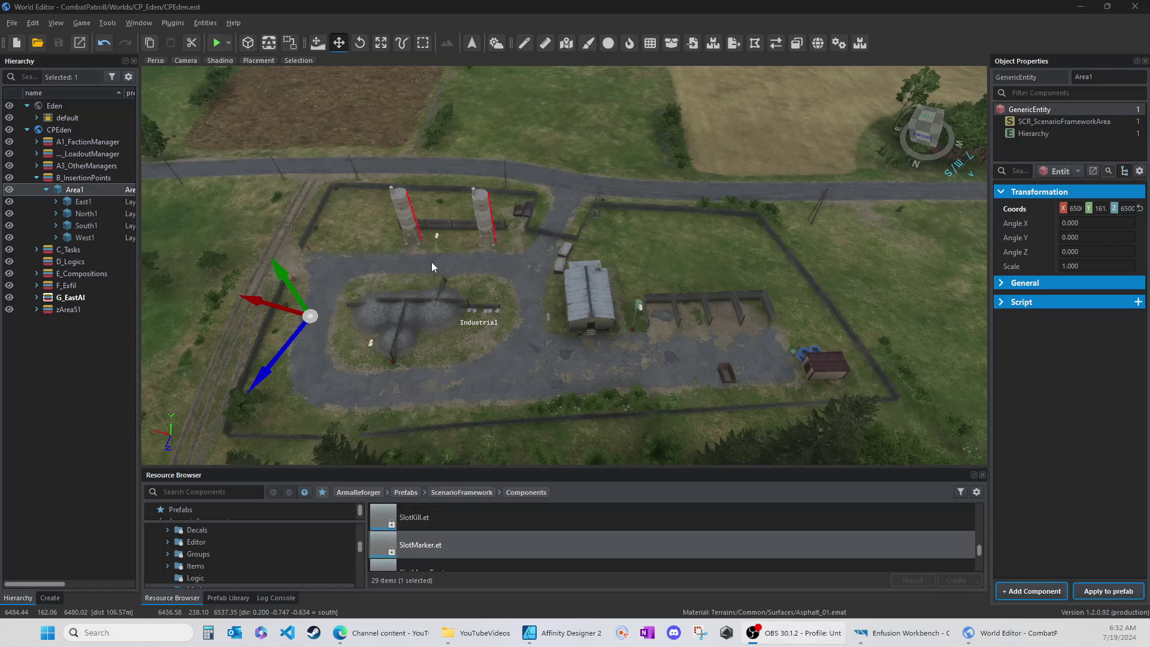
# Collapse Area1 and B_InsertionPoints in the CPEden hierarchy and widen the Hierarchy panel
pyautogui.moveTo(430, 264); pyautogui.dragTo(429, 301, button='right')
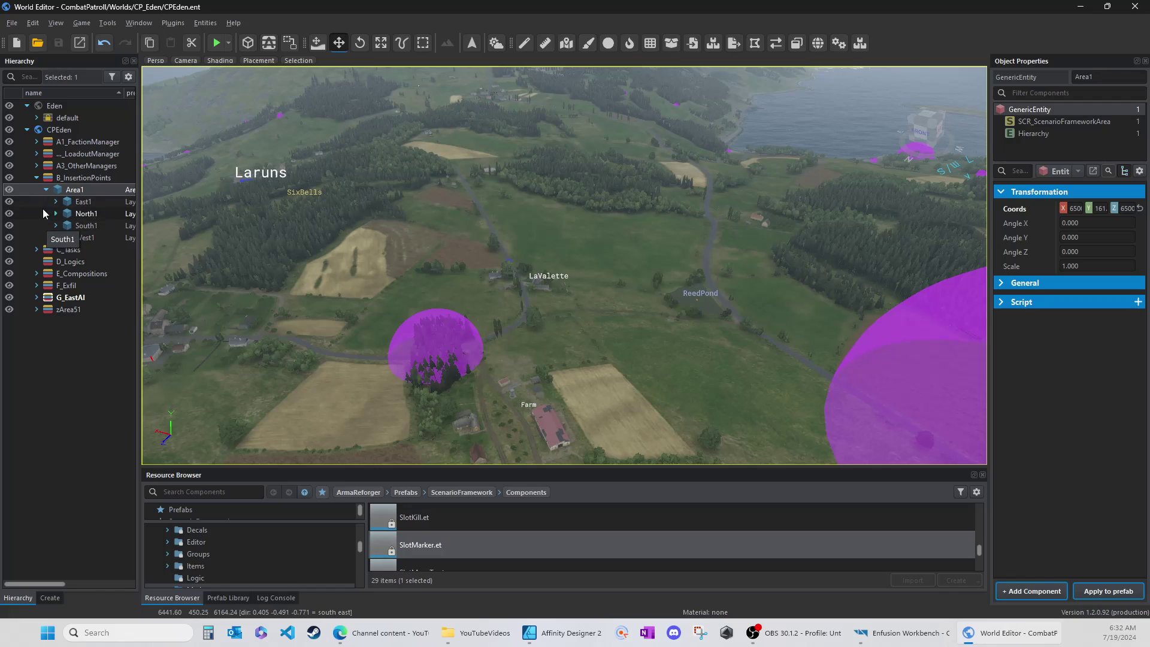
pyautogui.click(46, 189)
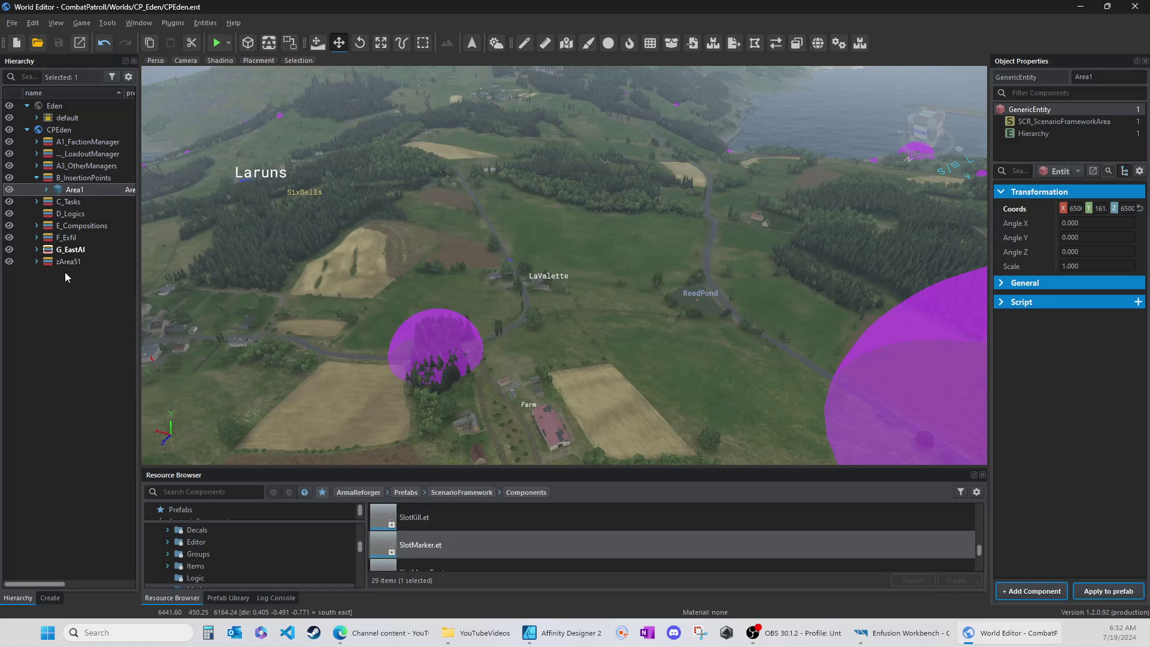
pyautogui.moveTo(139, 395); pyautogui.dragTo(225, 399)
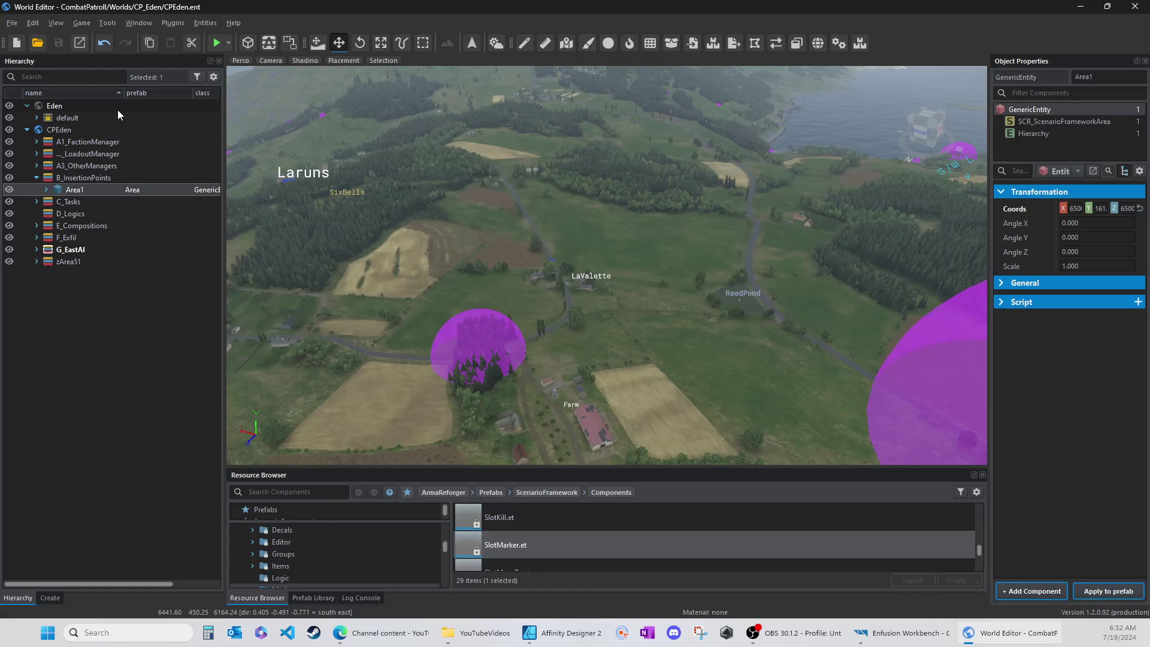
pyautogui.click(53, 131)
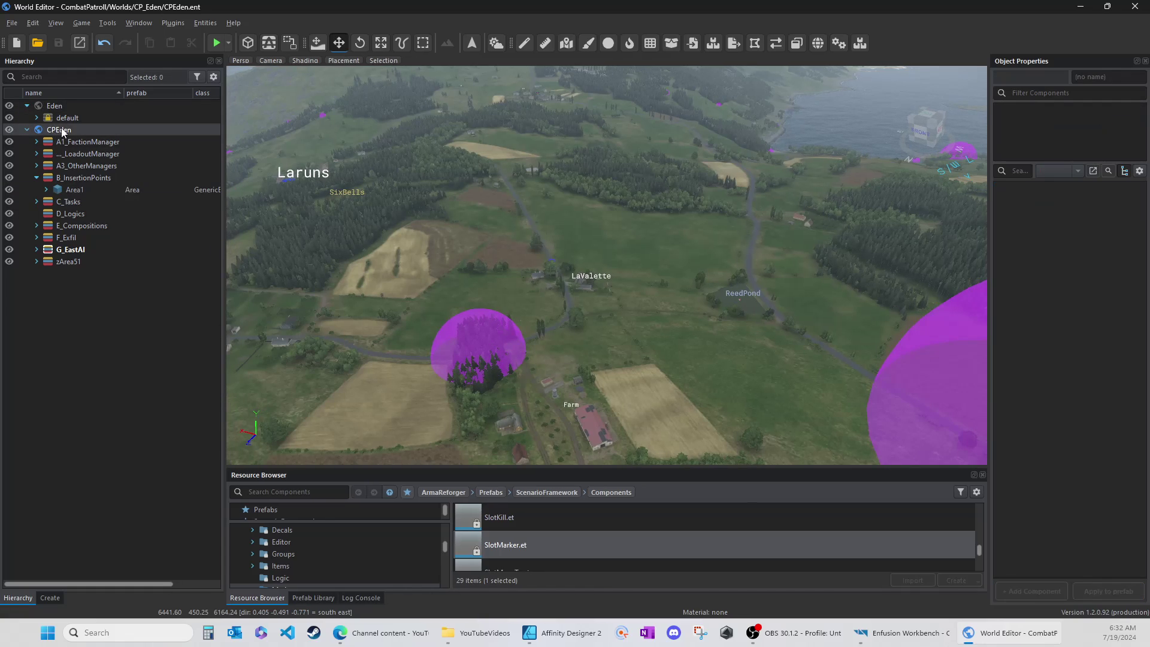
pyautogui.click(36, 177)
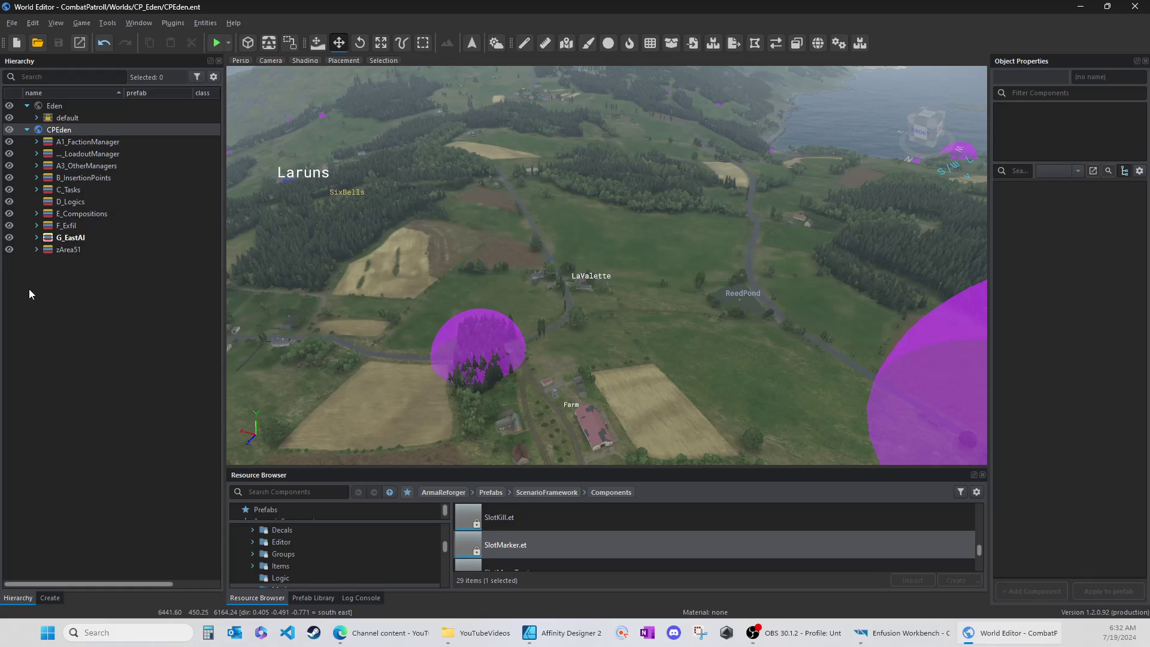
# Create a layer named zImport under CPEden, then save the world
pyautogui.rightClick(52, 128)
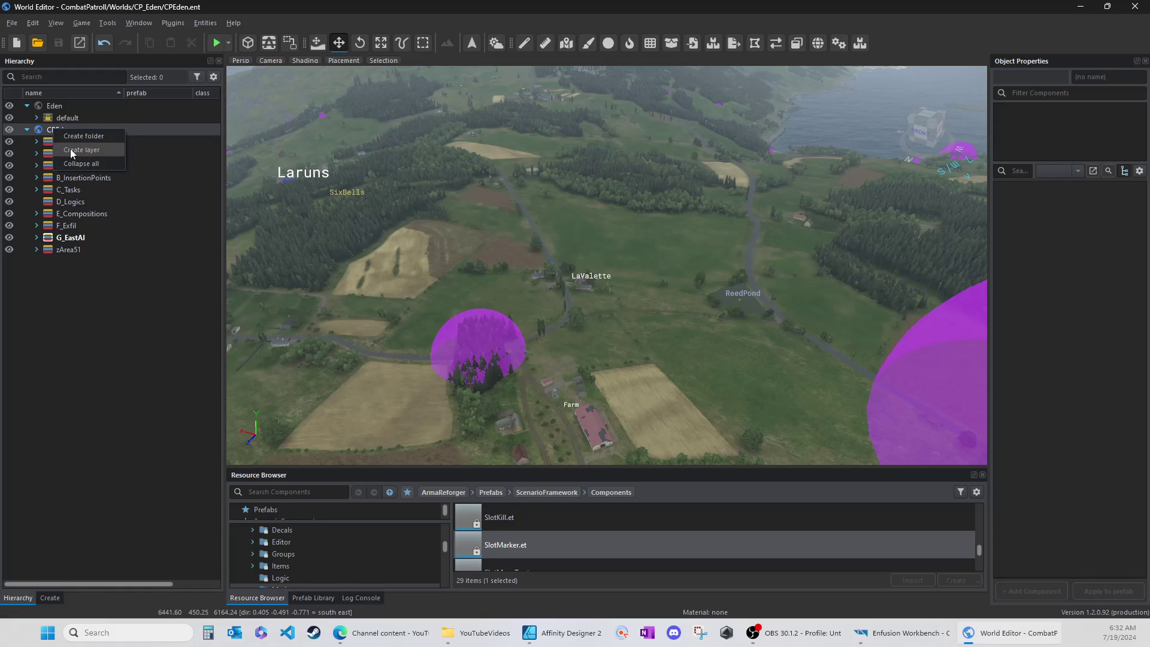
pyautogui.click(70, 149)
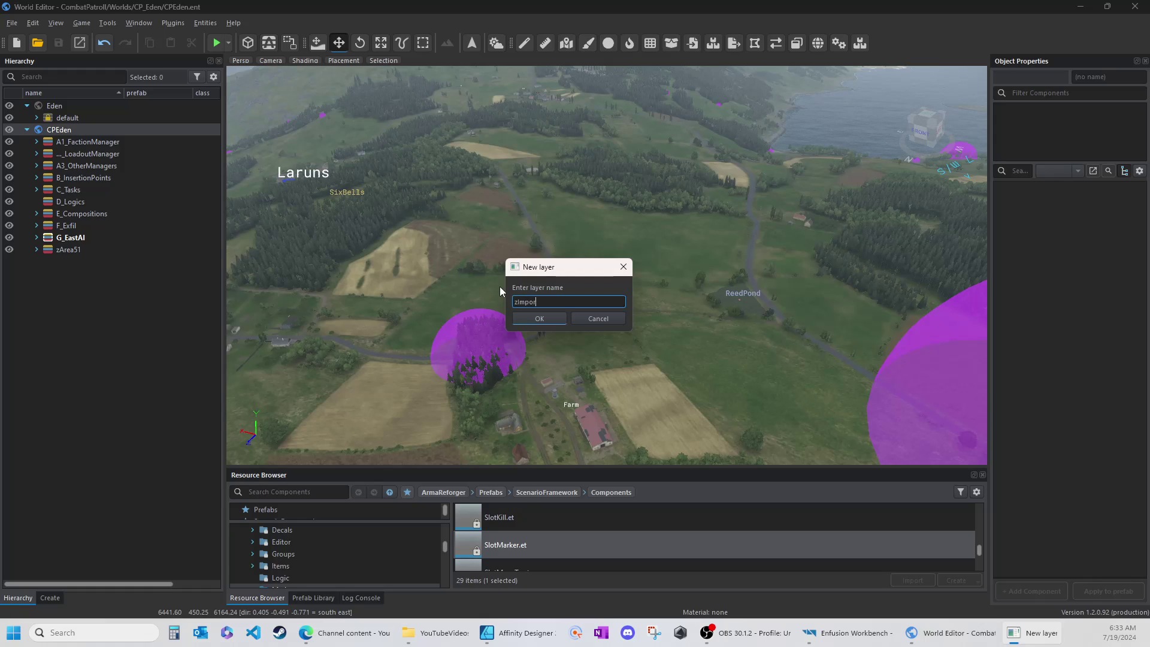
pyautogui.press('Return')
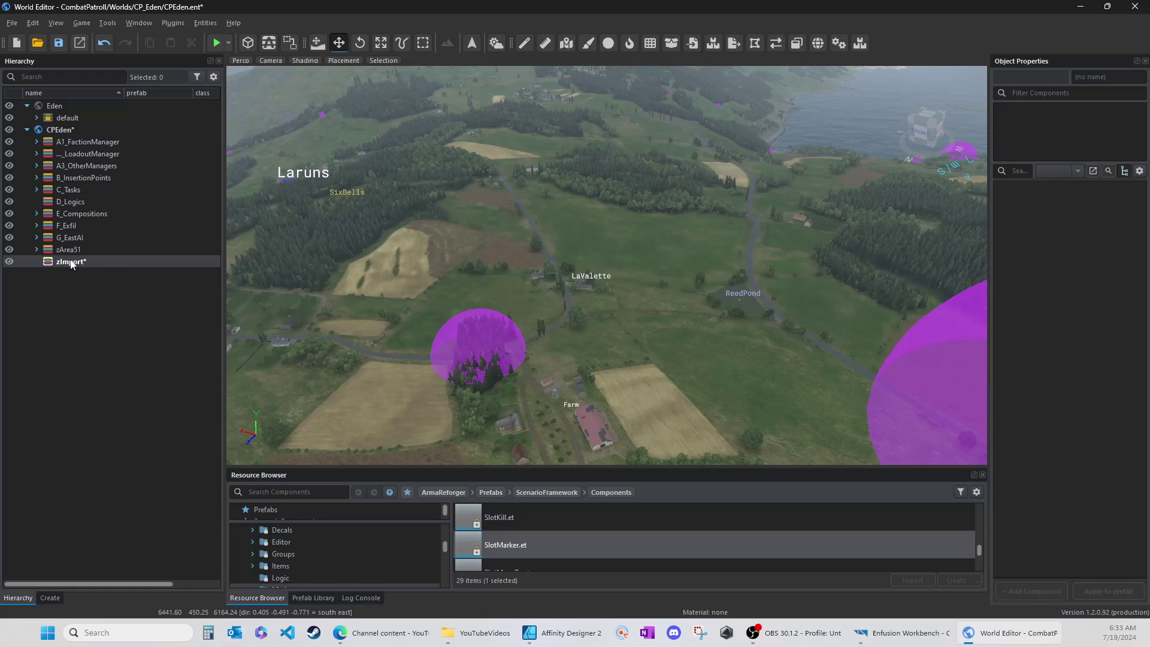
pyautogui.click(58, 42)
# Load ArmaReforger's worlds/MP/Coop_CombatOps_Eden.ent world in place of CPEden
pyautogui.click(37, 43)
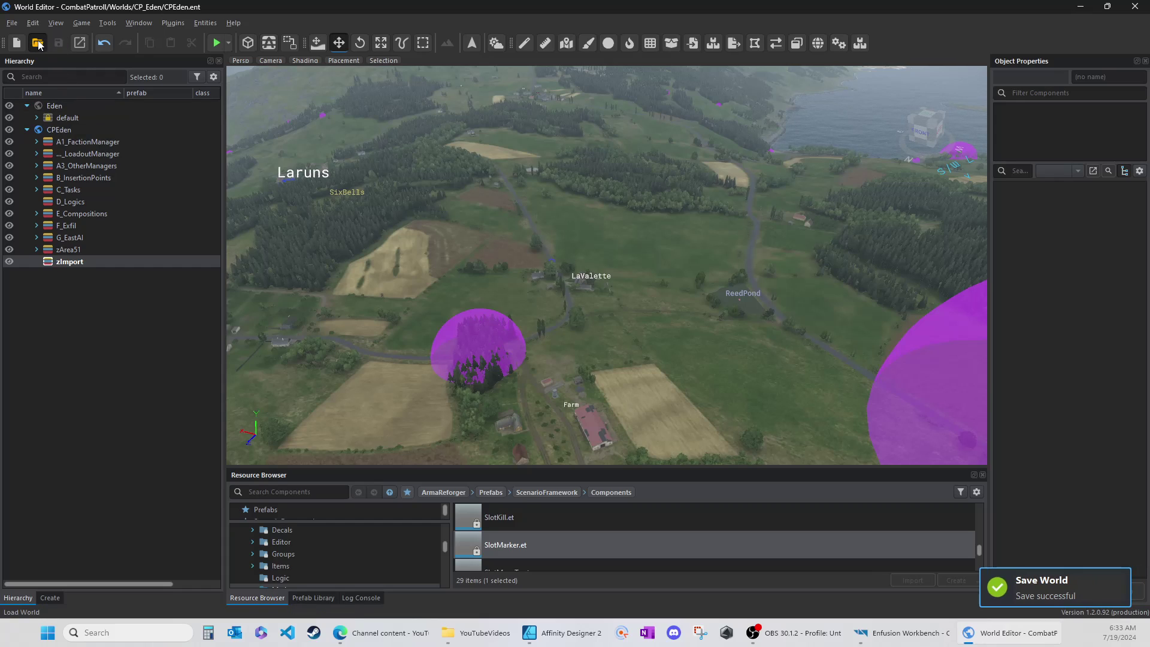
pyautogui.click(436, 159)
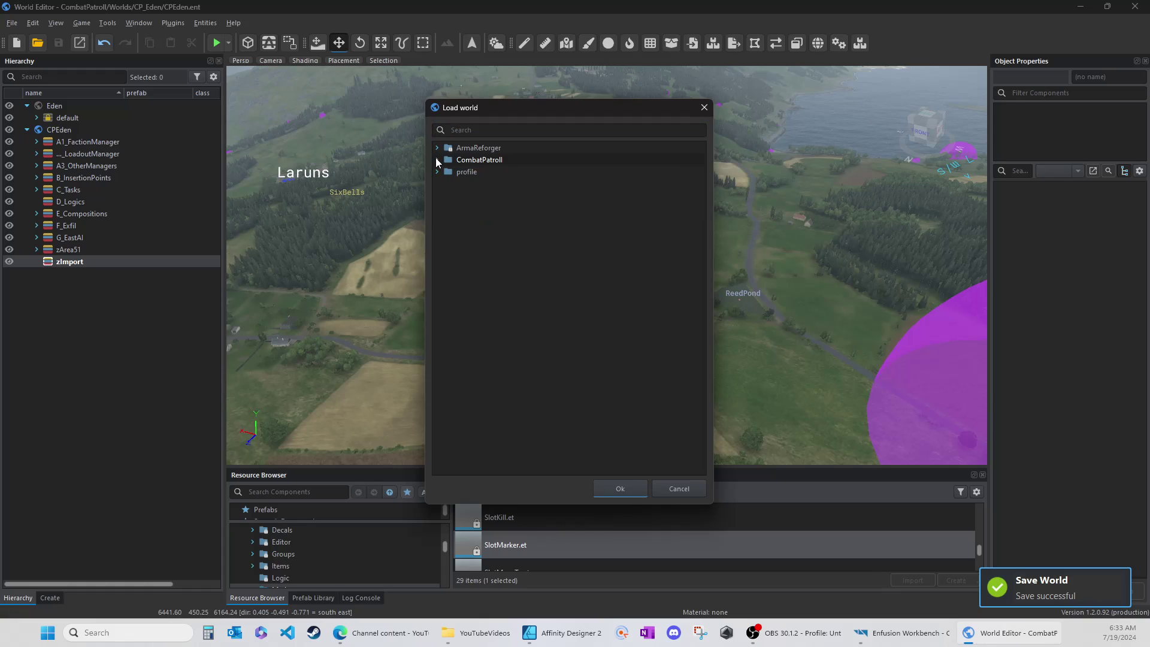
pyautogui.click(437, 147)
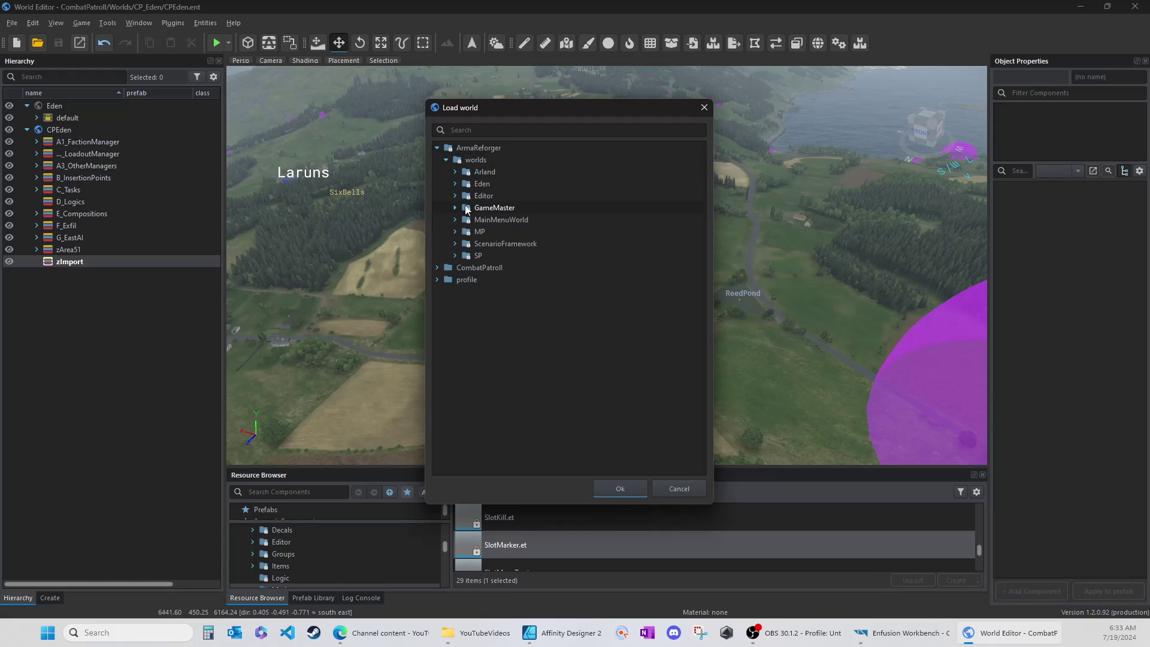
pyautogui.click(454, 231)
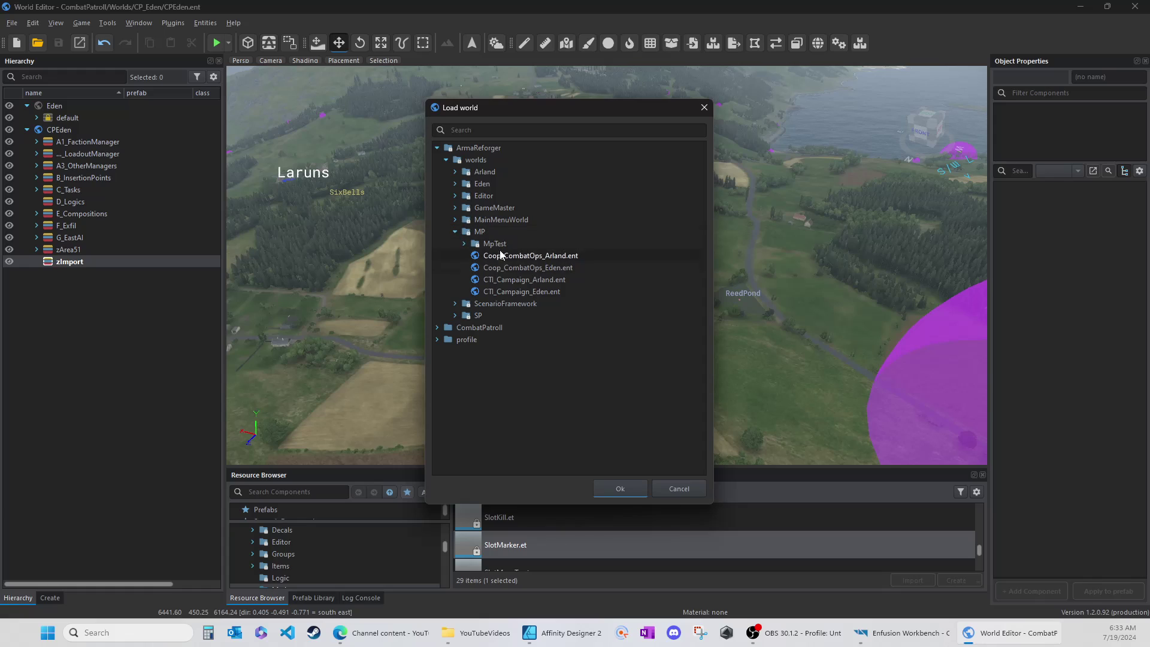
pyautogui.click(513, 253)
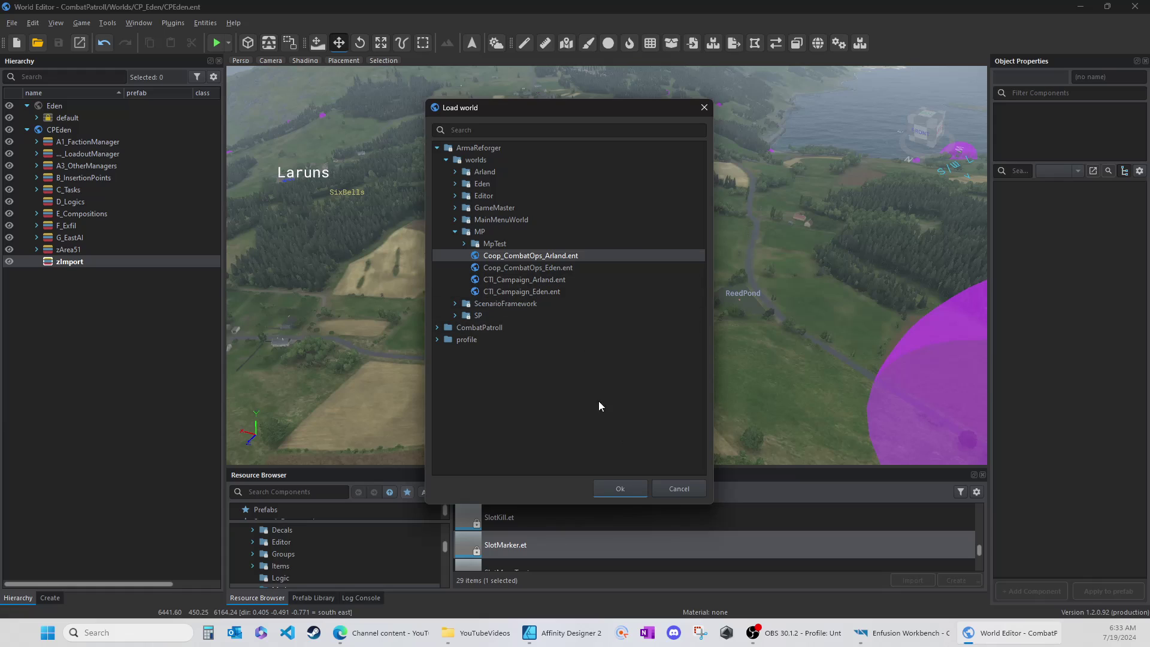
pyautogui.click(506, 268)
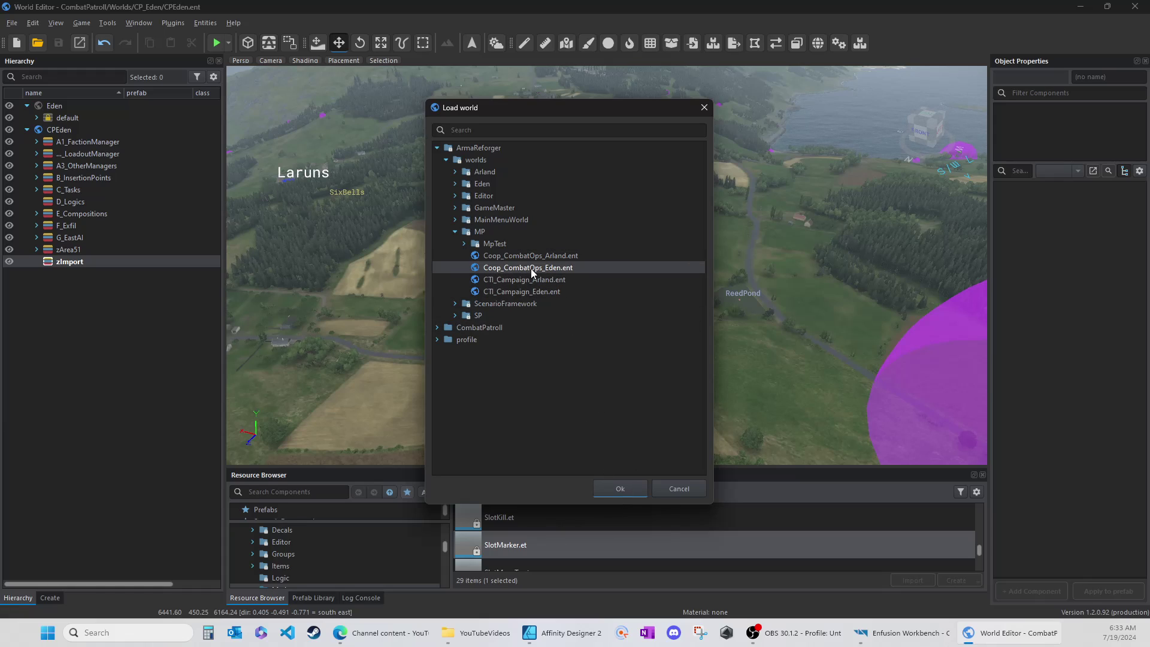
pyautogui.click(620, 489)
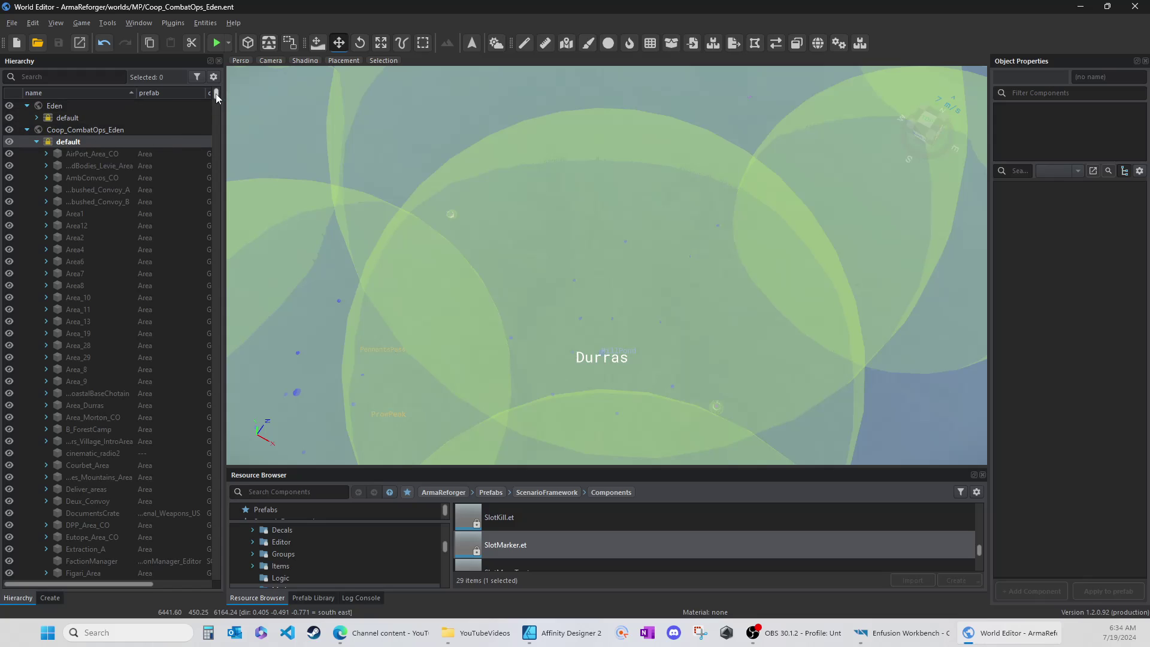
# Look around the loaded Coop_CombatOps_Eden world in the viewport
pyautogui.moveTo(252, 156); pyautogui.dragTo(252, 156, button='right')
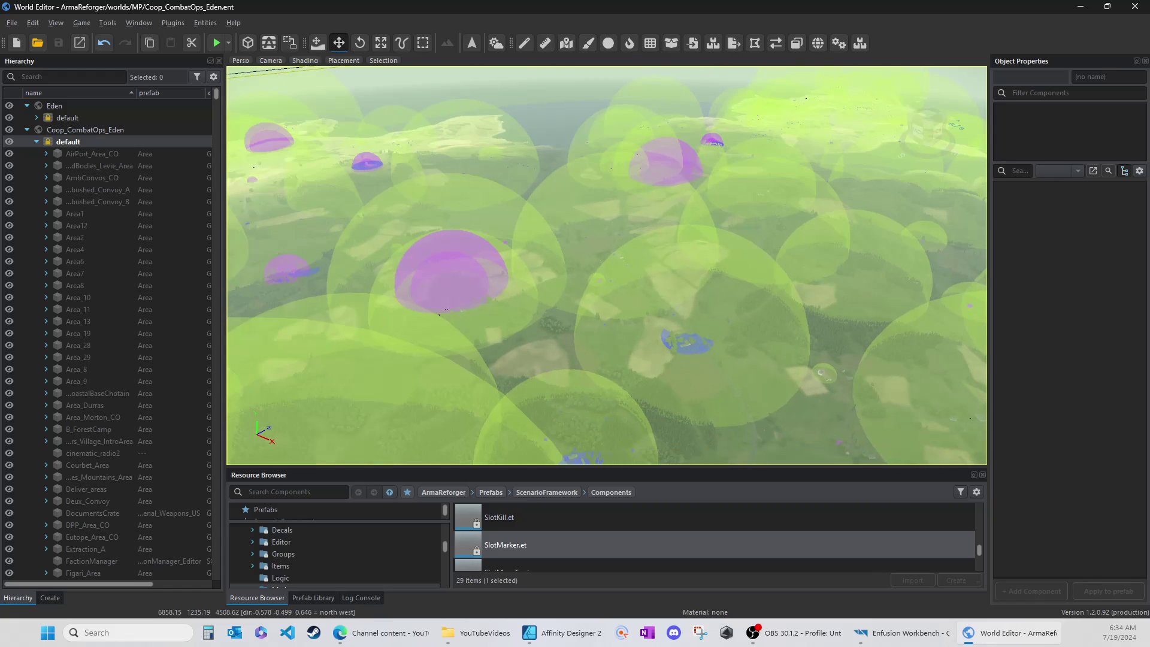
# Select all 8430 entities in the default layer and copy them
pyautogui.rightClick(60, 142)
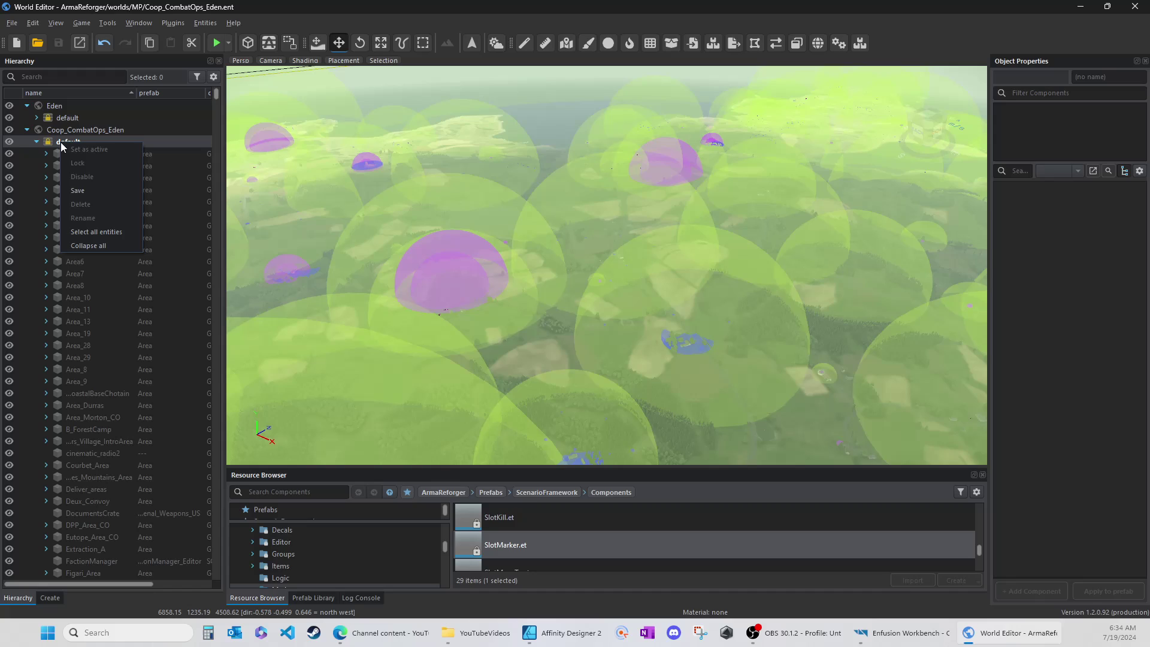
pyautogui.click(77, 232)
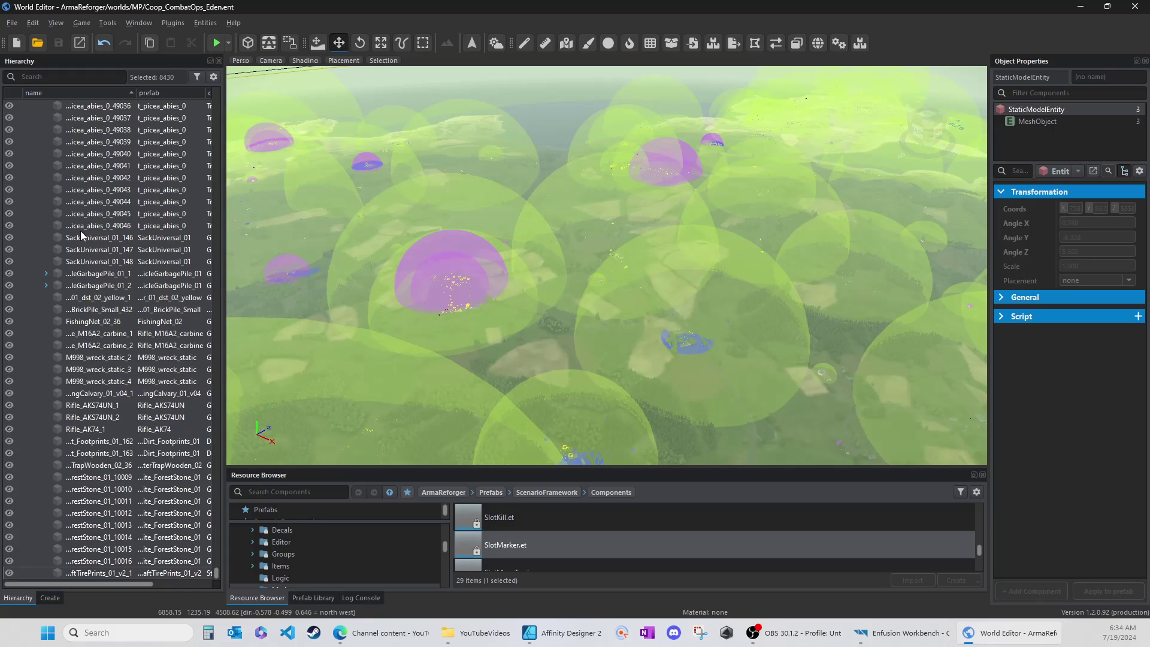
pyautogui.click(33, 23)
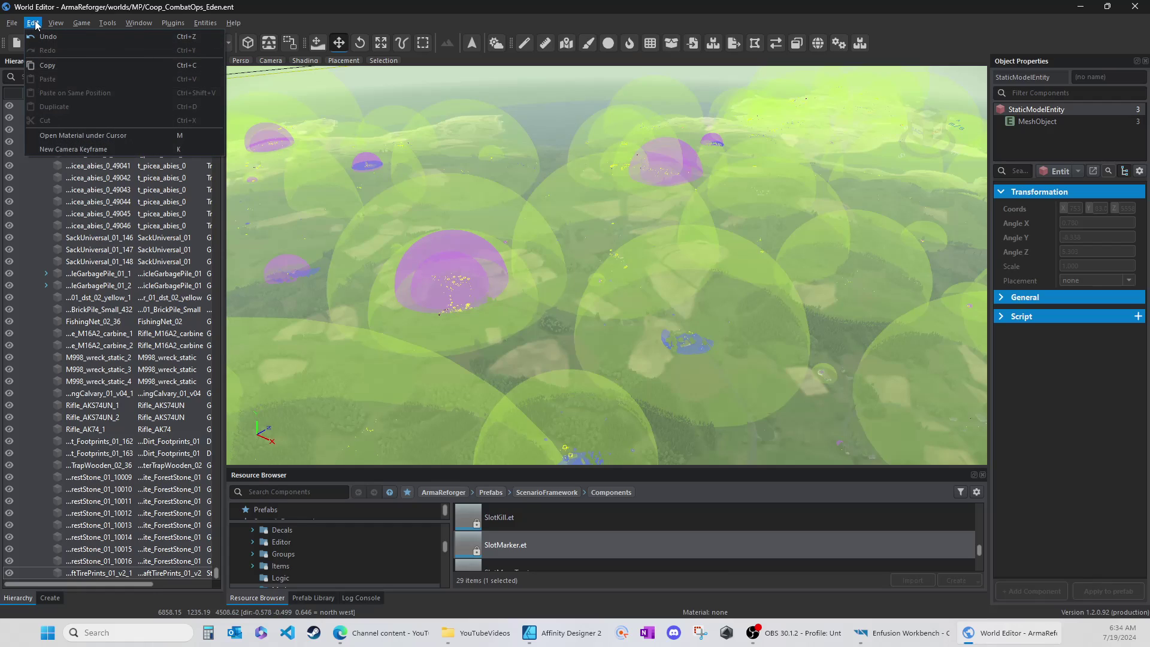
pyautogui.click(44, 66)
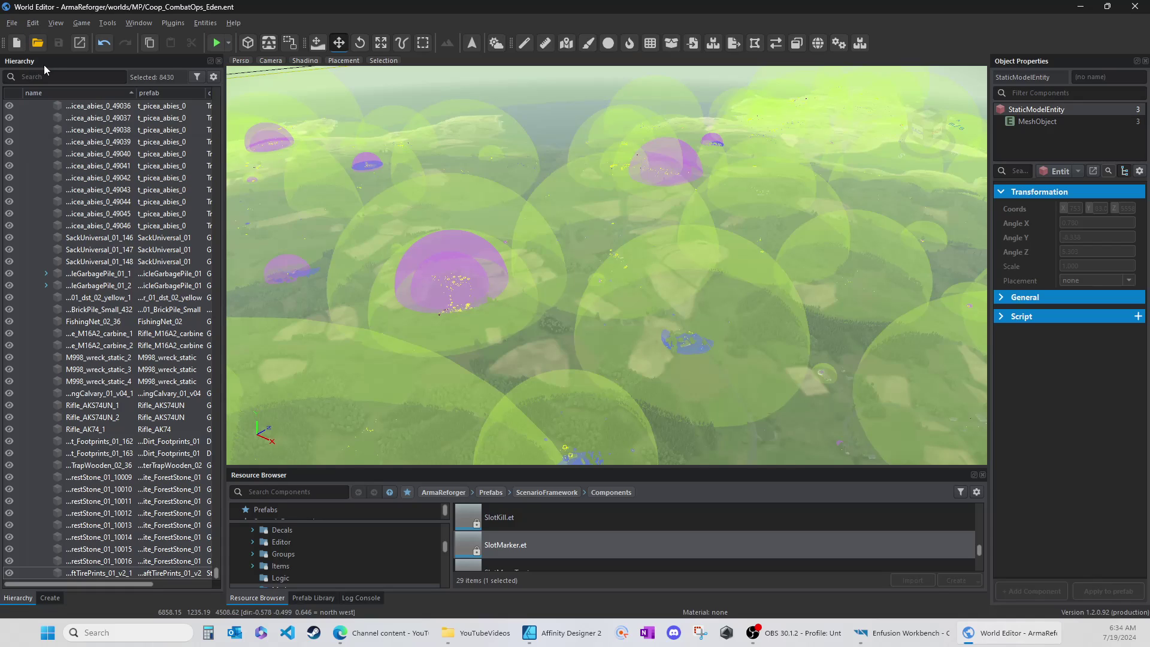
# Reopen the CombatPatroll/Worlds/CP_Eden/CPEden.ent world
pyautogui.click(38, 43)
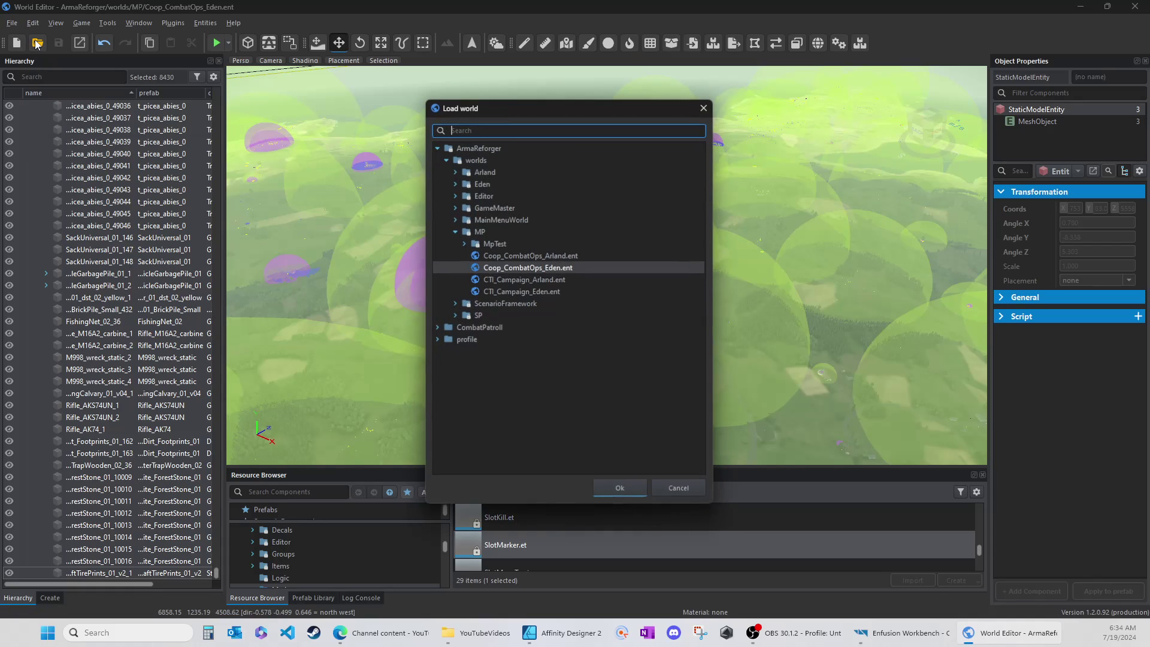
pyautogui.click(438, 327)
pyautogui.click(447, 340)
pyautogui.click(455, 362)
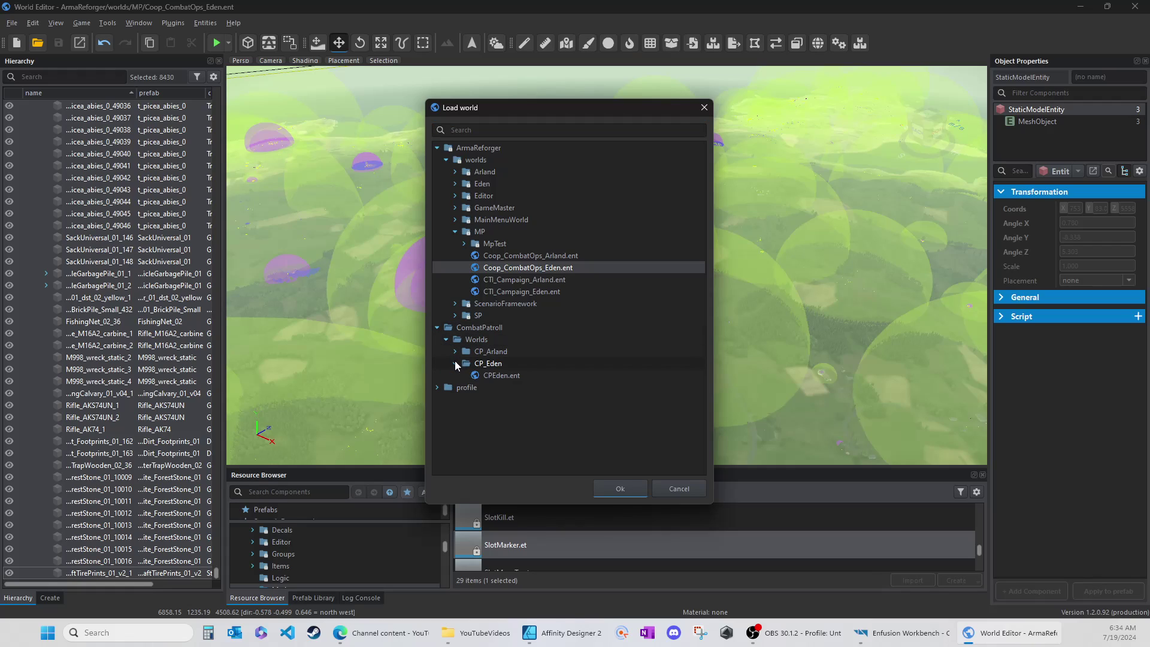
pyautogui.click(487, 374)
pyautogui.click(620, 490)
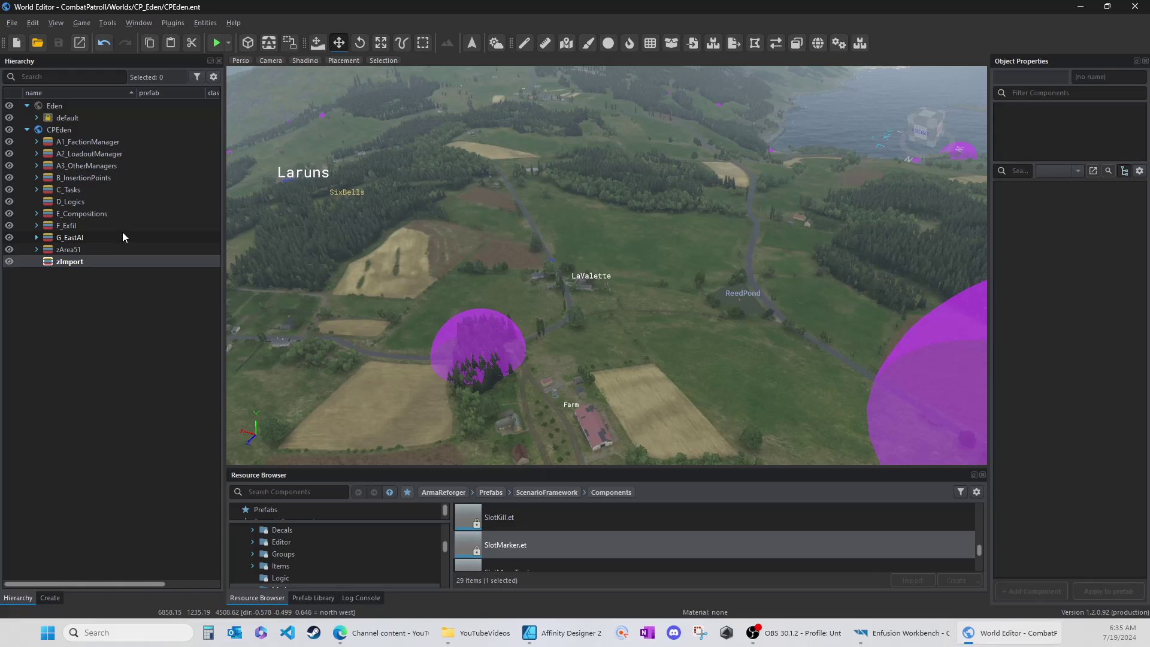
# Paste the copied entities on the same position in CPEden, ignoring the AIWorld assertion
pyautogui.click(32, 24)
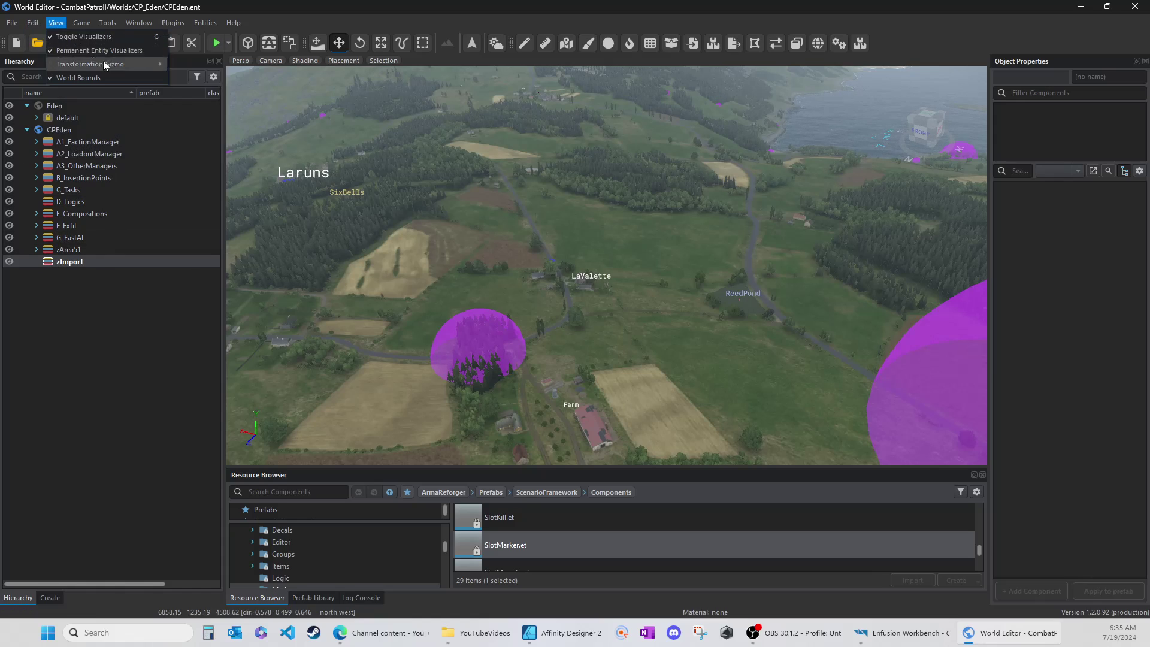
pyautogui.moveTo(33, 22)
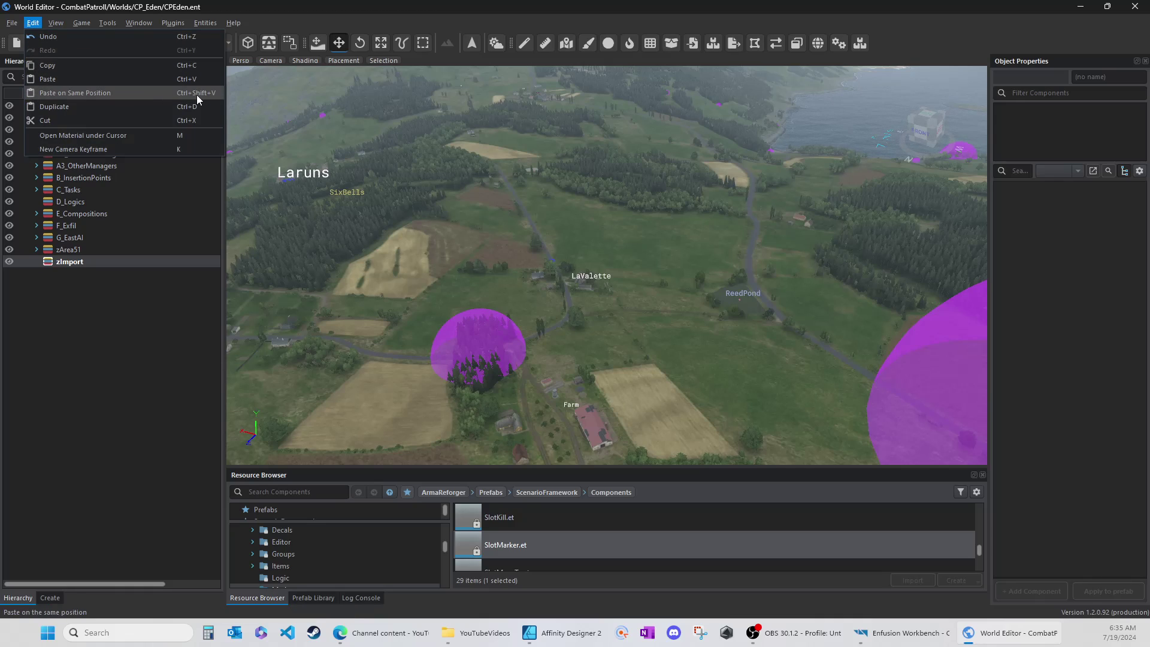
pyautogui.click(78, 92)
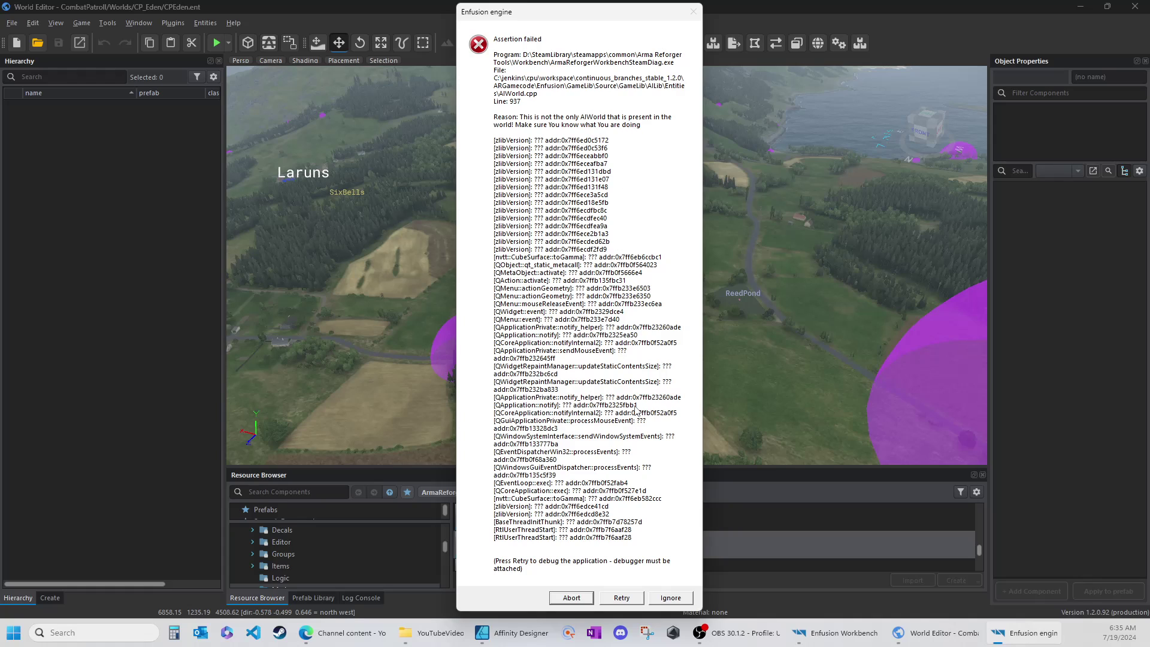
pyautogui.click(671, 601)
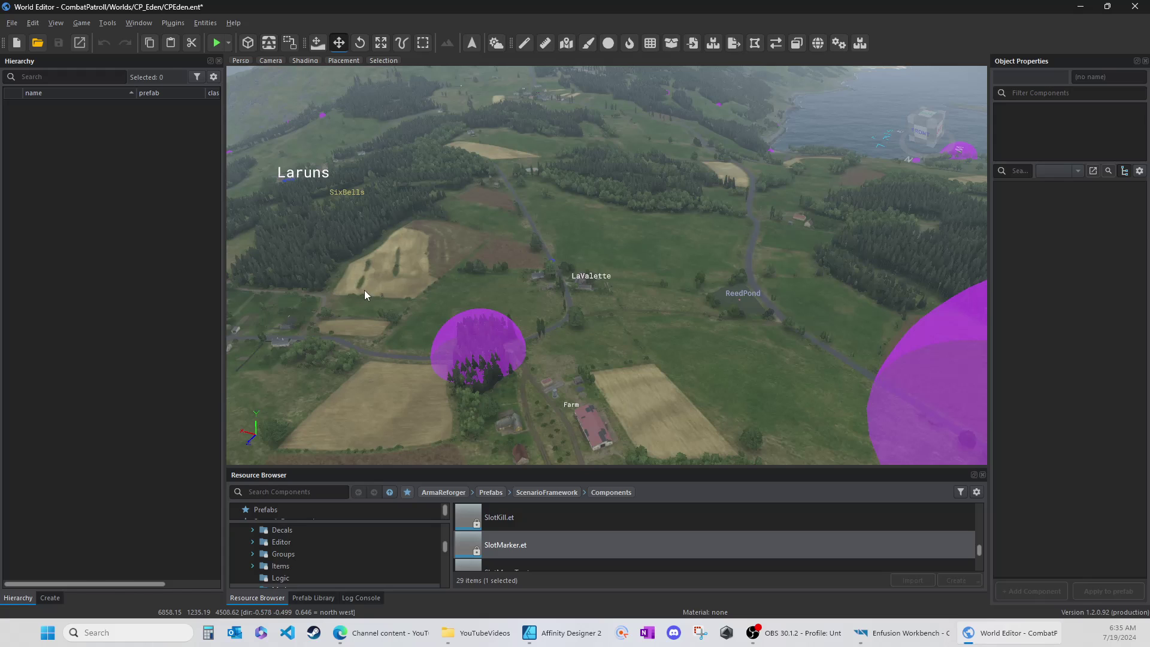
# Select all 4095 entities with Ctrl+A and widen the hierarchy to reveal the class column
pyautogui.hotkey('ctrl', 'a')
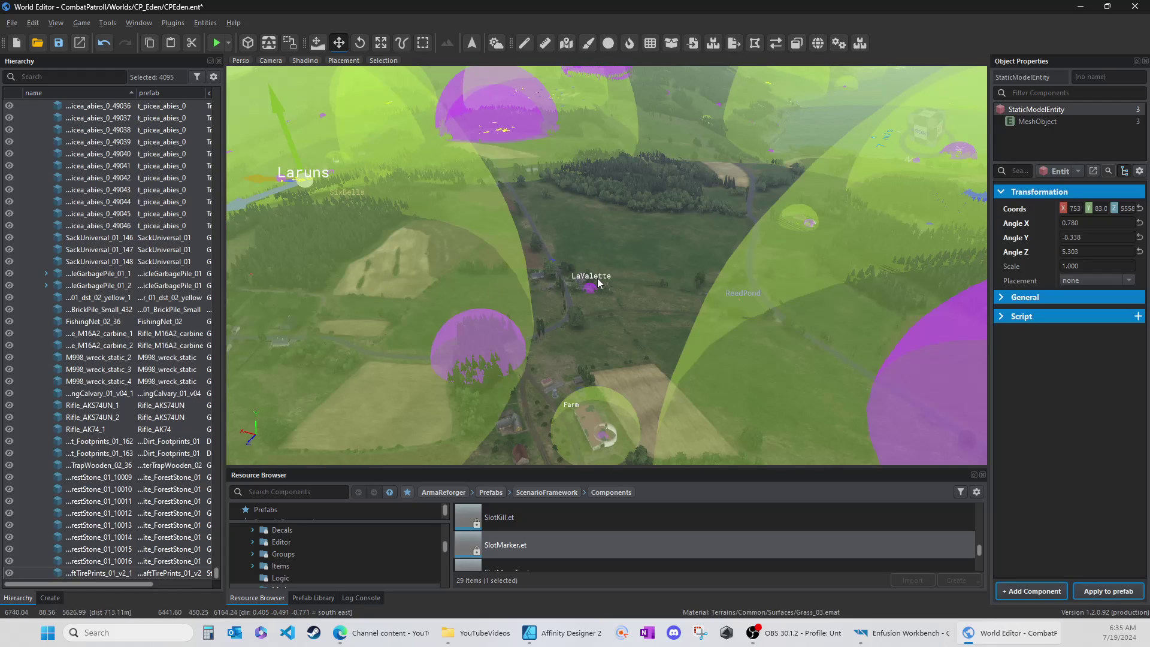
pyautogui.moveTo(590, 280); pyautogui.dragTo(475, 324, button='right')
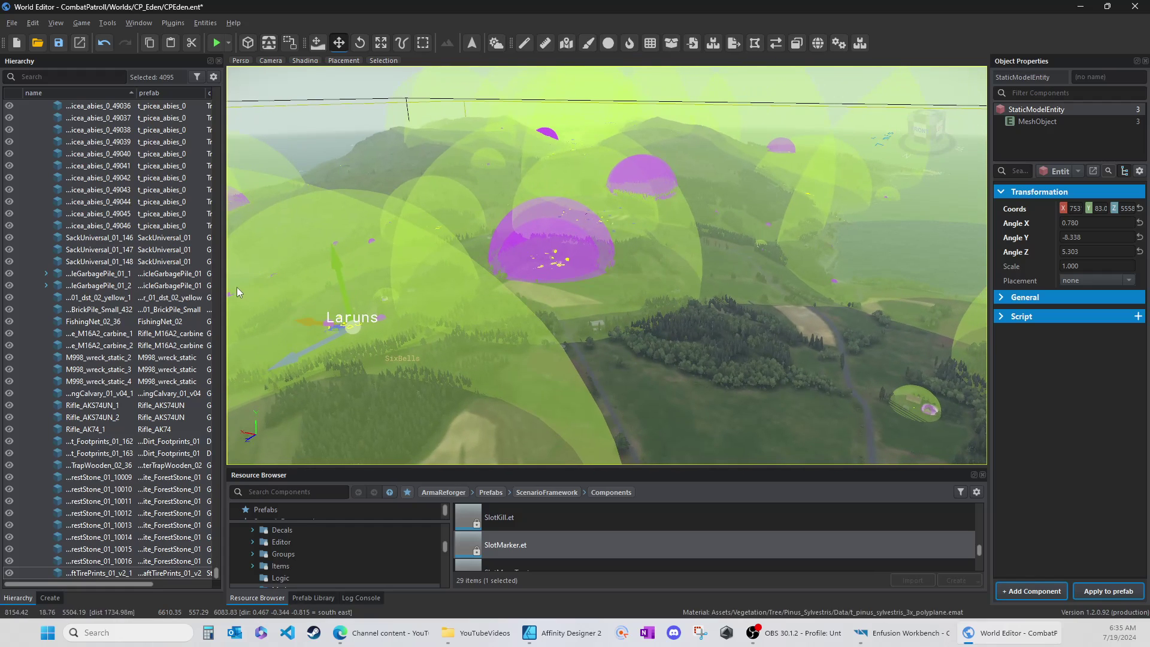
pyautogui.moveTo(223, 289); pyautogui.dragTo(400, 289)
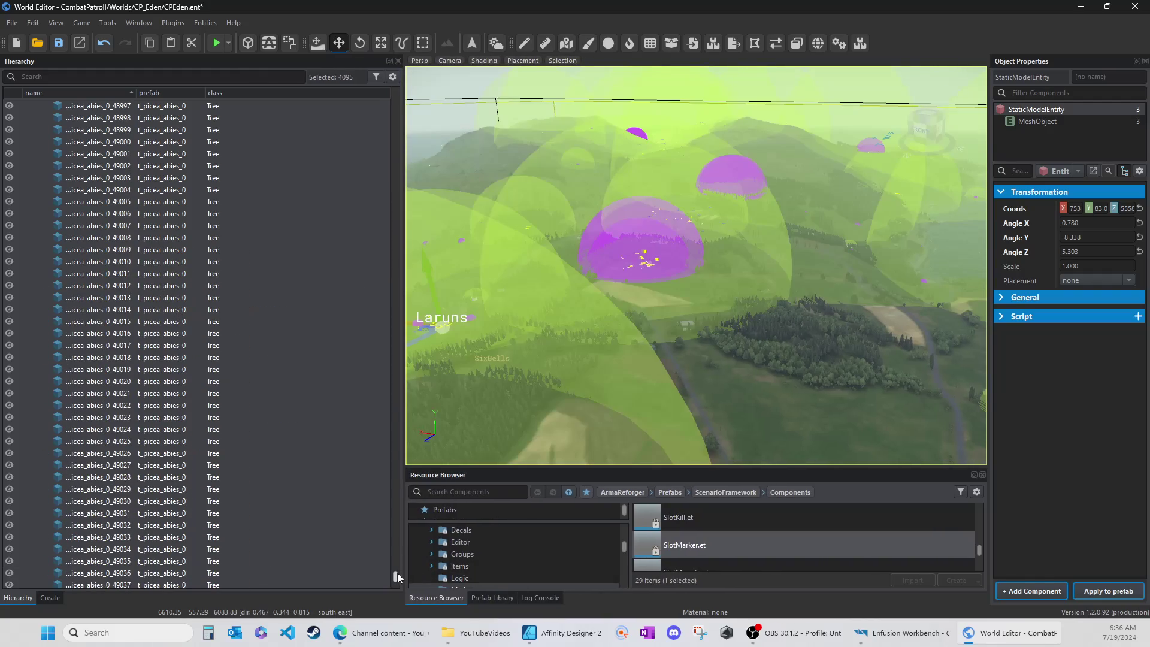
pyautogui.moveTo(396, 577); pyautogui.dragTo(395, 411)
pyautogui.moveTo(425, 334); pyautogui.dragTo(414, 70)
# Select the 86 Area entities from Area10 through Area9 and delete them
pyautogui.click(84, 274)
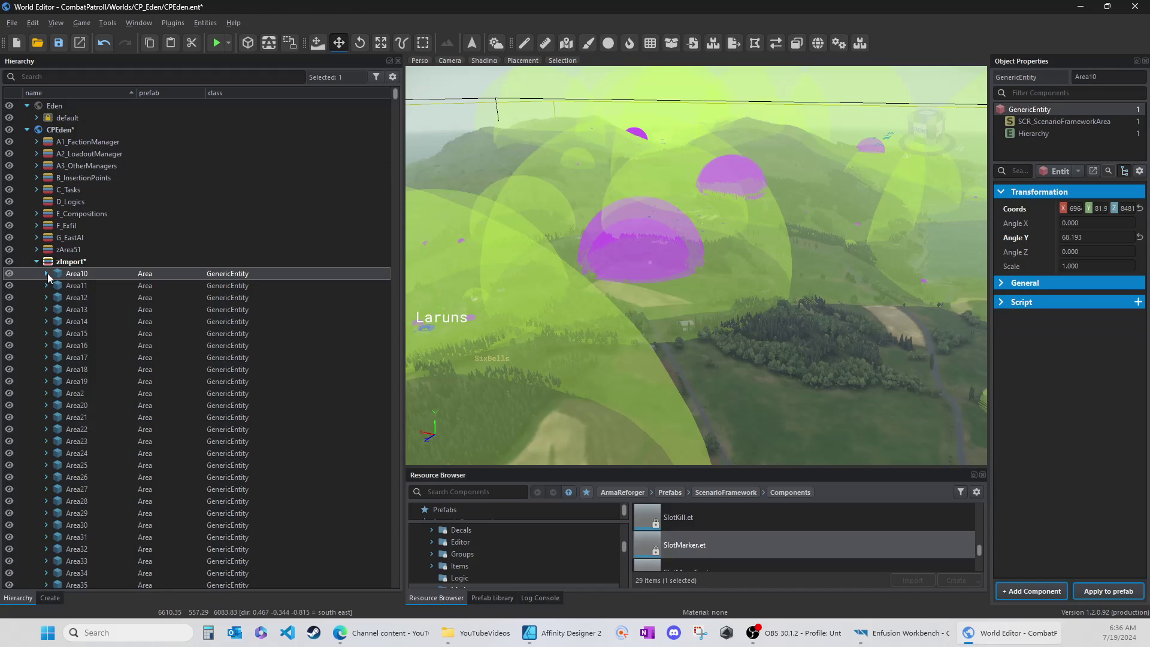
pyautogui.click(46, 274)
pyautogui.click(56, 285)
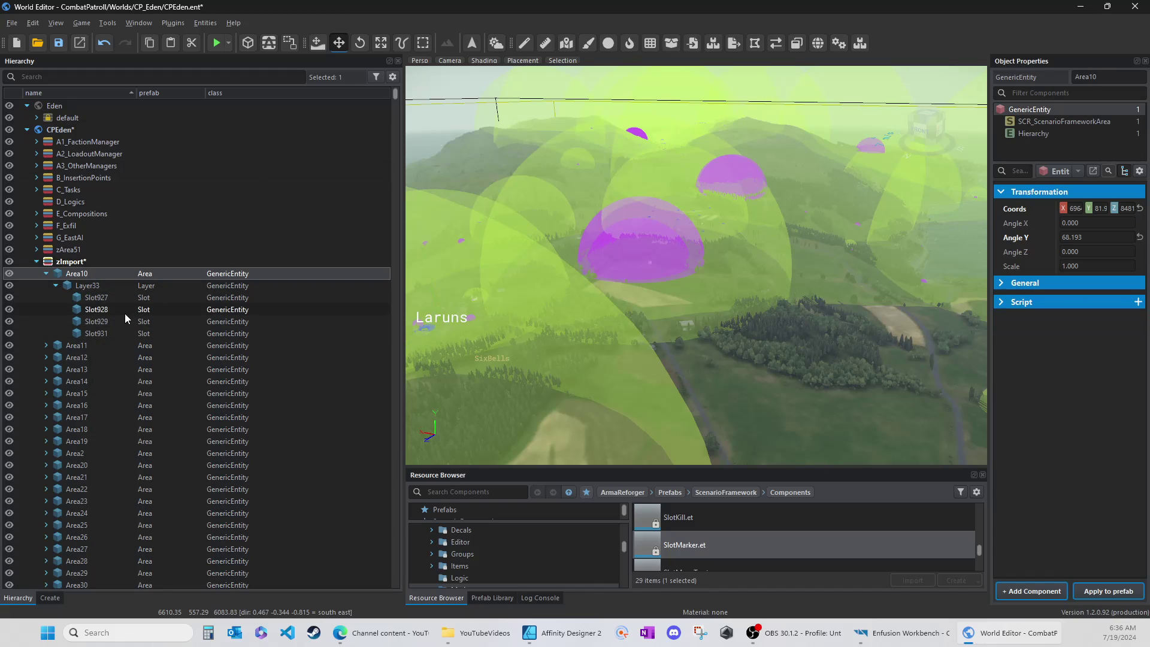
pyautogui.click(43, 275)
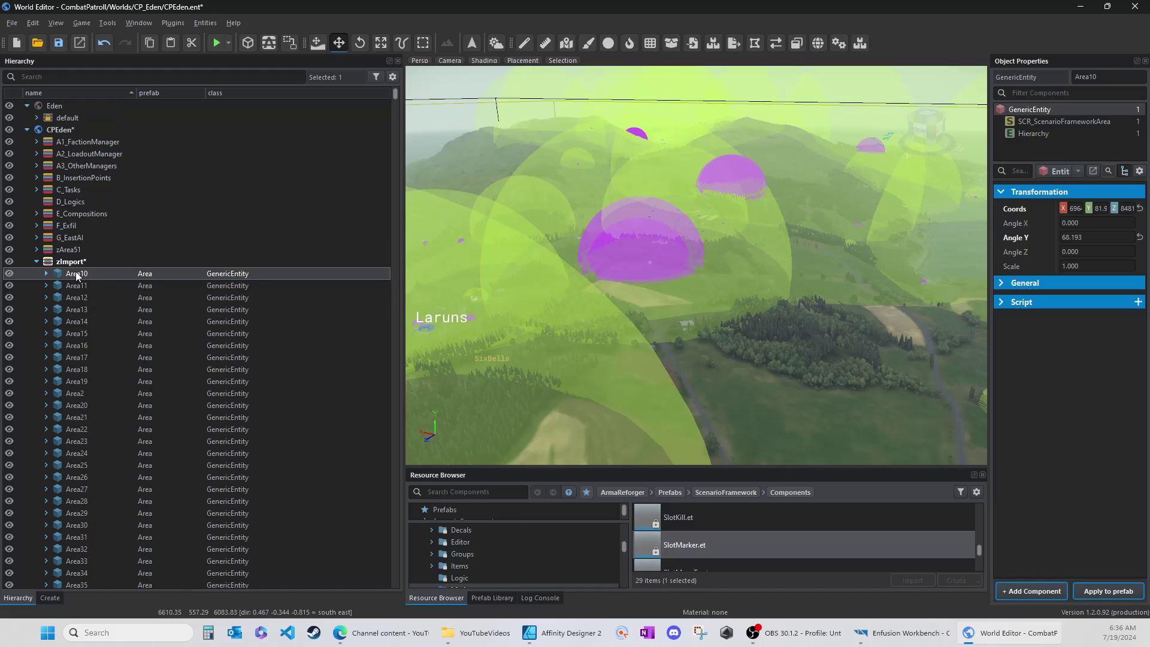
pyautogui.scroll(-3, 88, 275)
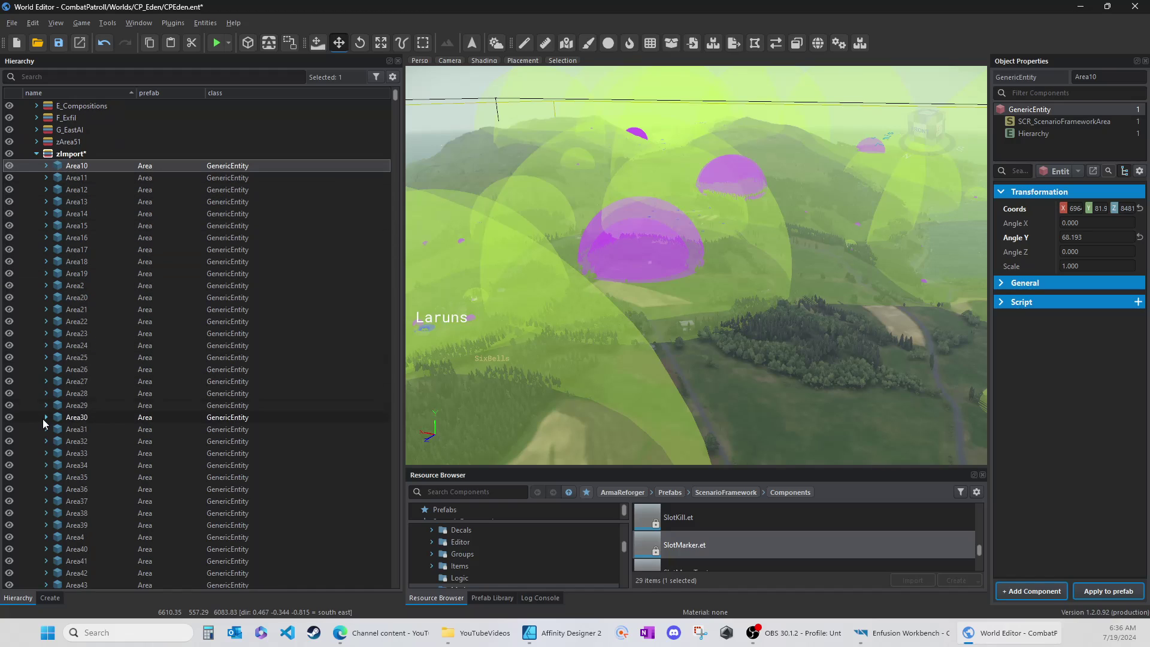
pyautogui.scroll(-18, 42, 422)
pyautogui.scroll(-5, 59, 426)
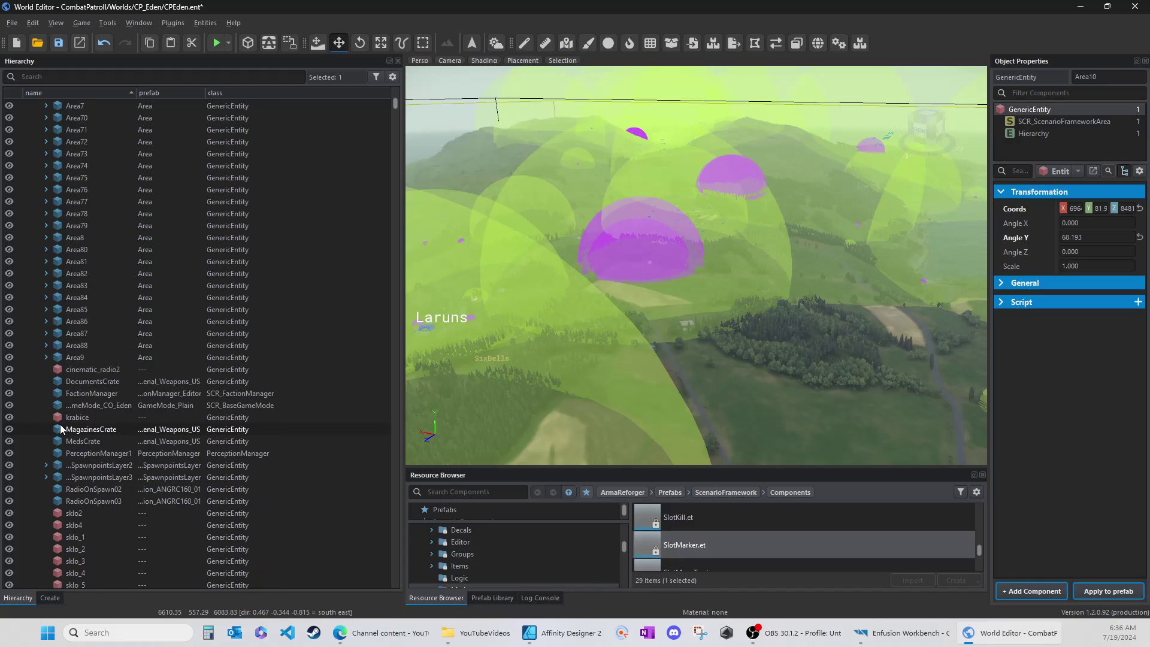
pyautogui.keyDown('shift'); pyautogui.click(70, 358); pyautogui.keyUp('shift')
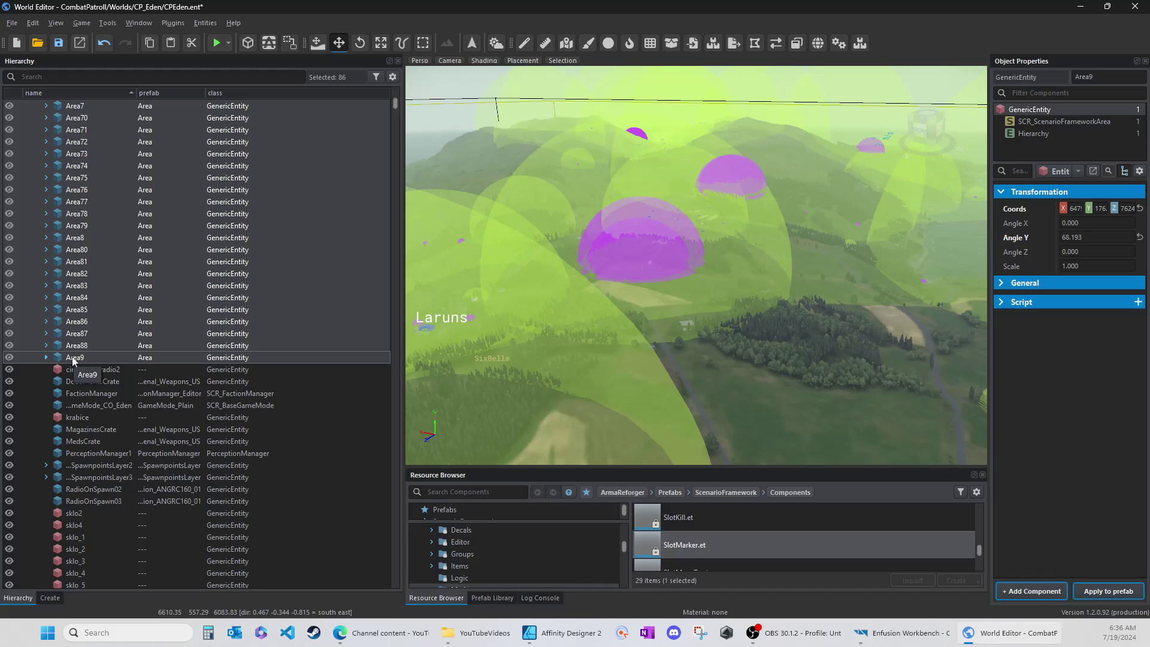
pyautogui.press('Delete')
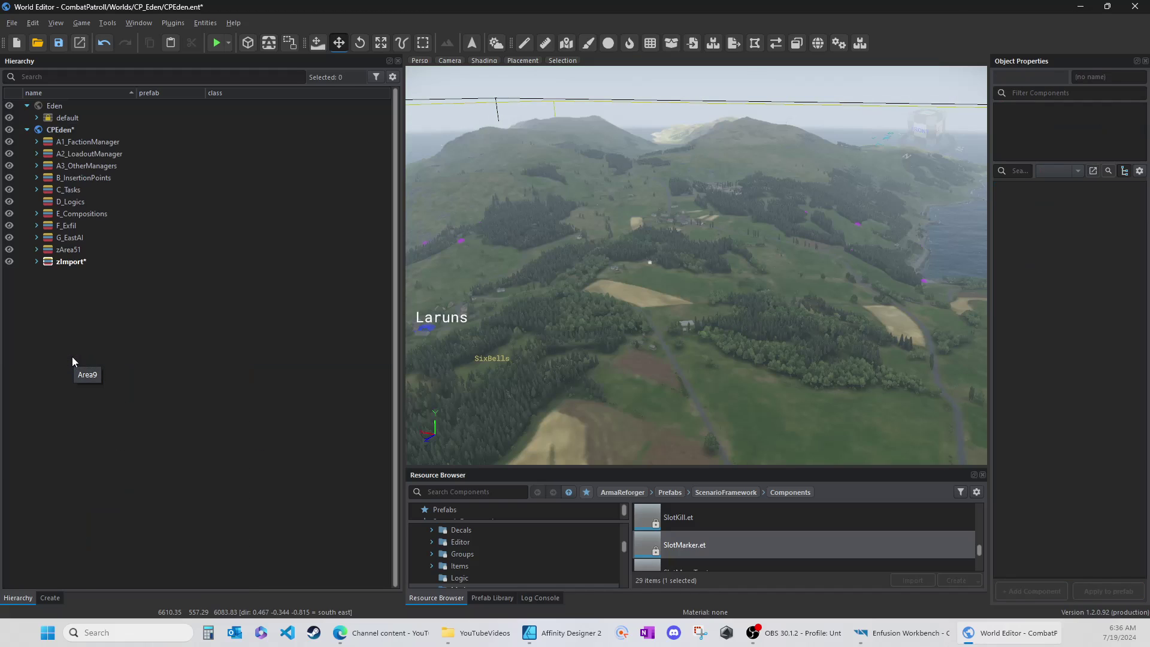
# Delete cinematic_radio2, DocumentsCrate, FactionManager, GameMode_CO_Eden, krabice and MagazinesCrate from zImport
pyautogui.click(36, 262)
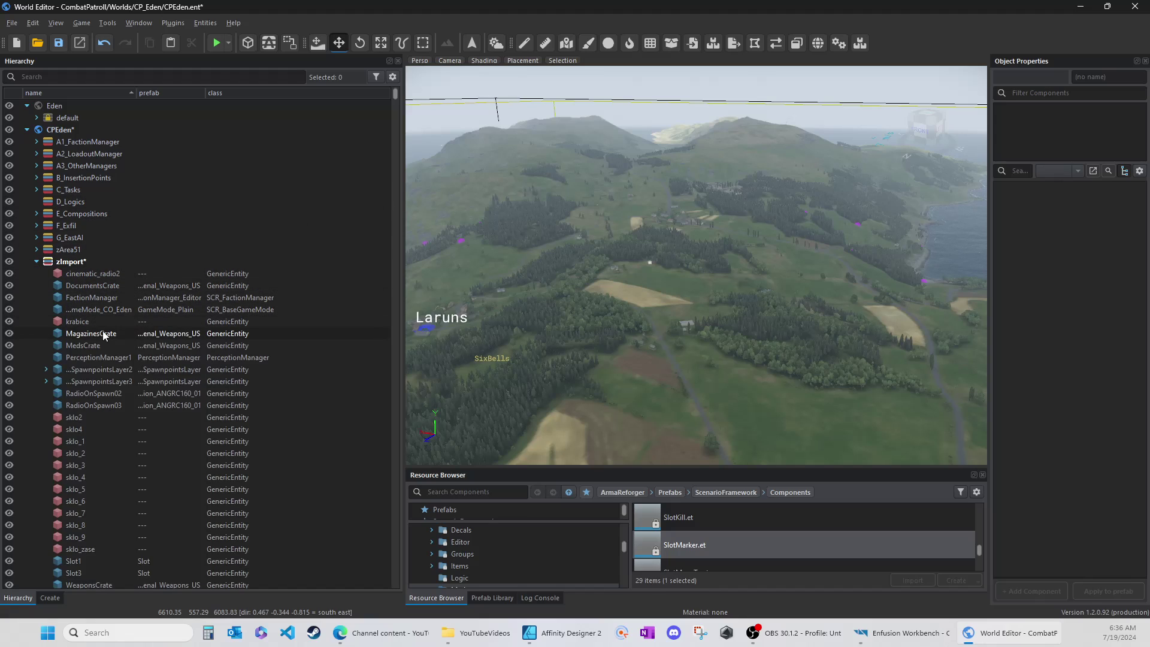
pyautogui.click(67, 274)
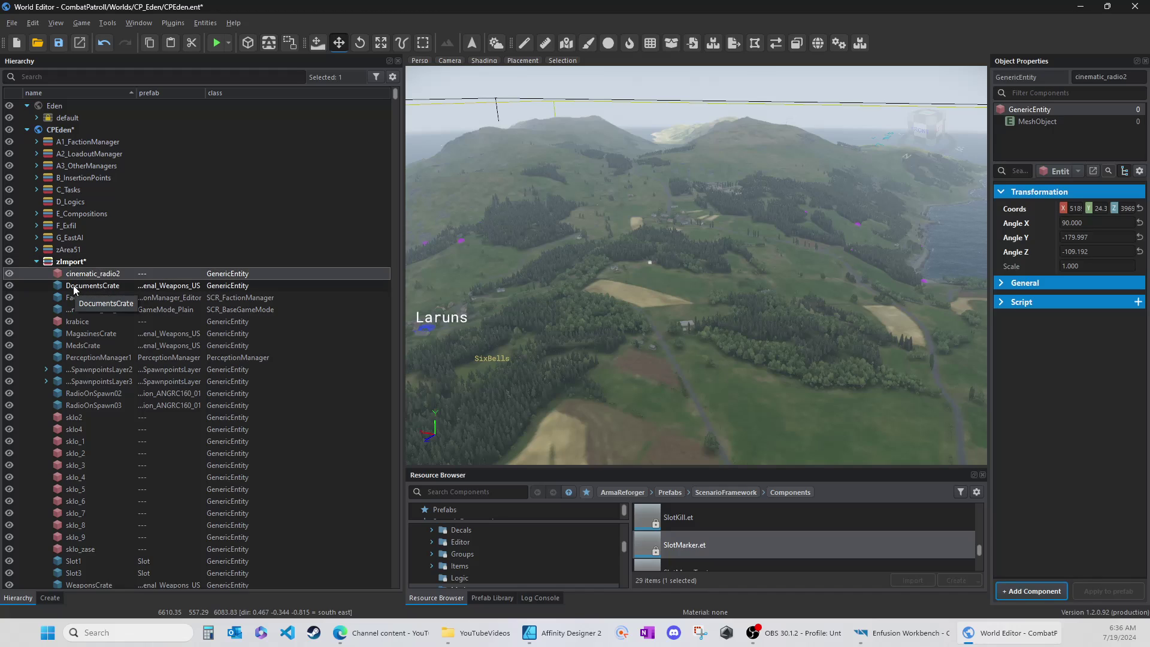
pyautogui.moveTo(137, 93); pyautogui.dragTo(206, 94)
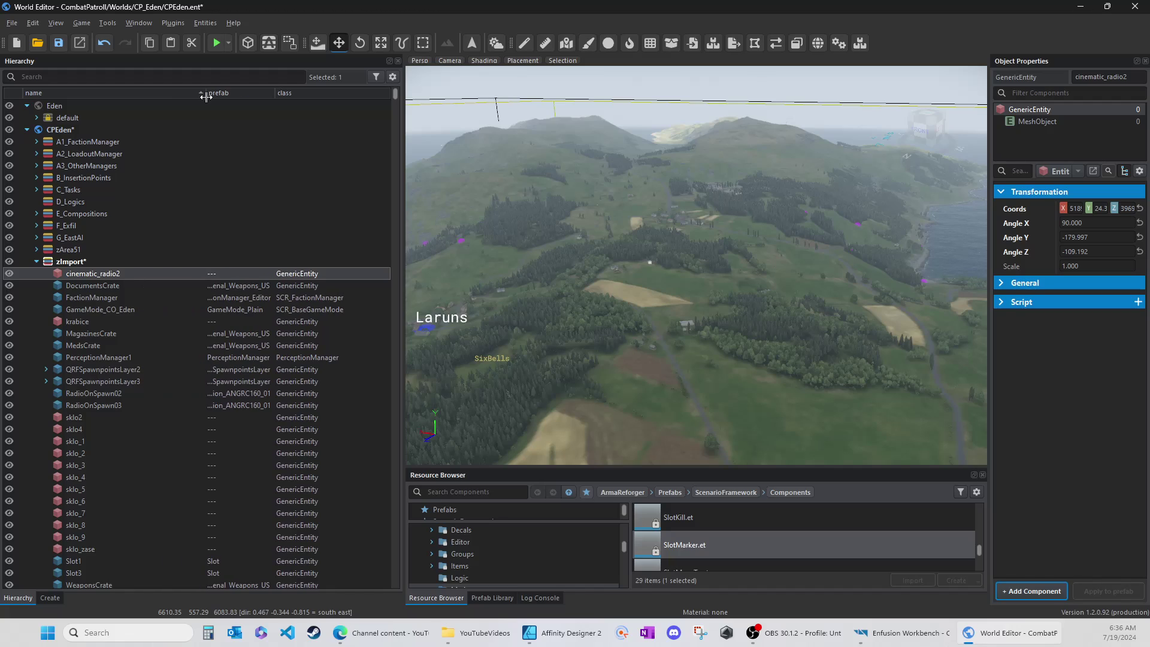
pyautogui.press('Delete')
pyautogui.click(58, 274)
pyautogui.press('Delete')
pyautogui.click(66, 274)
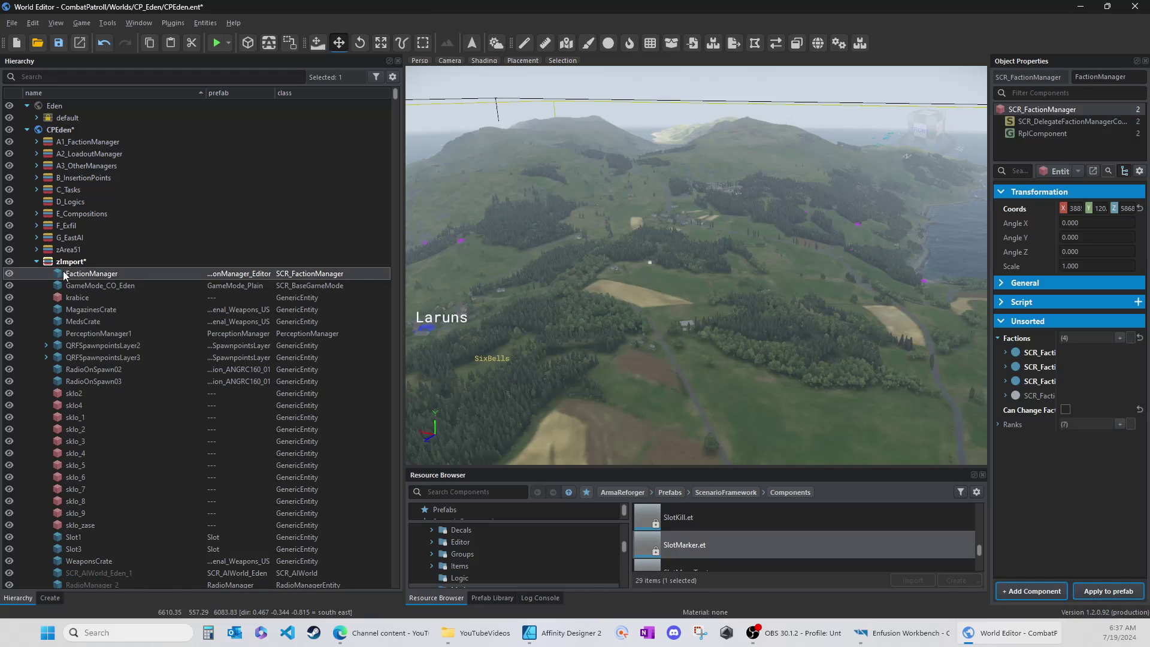
pyautogui.press('Delete')
pyautogui.click(59, 275)
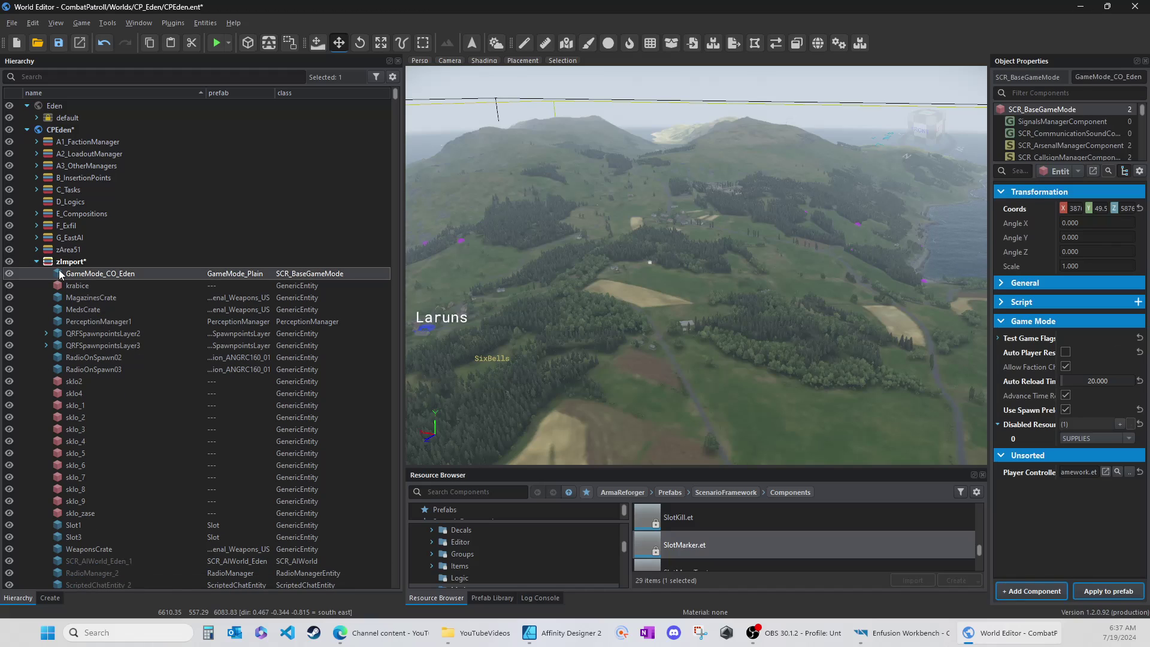
pyautogui.press('Delete')
pyautogui.click(60, 275)
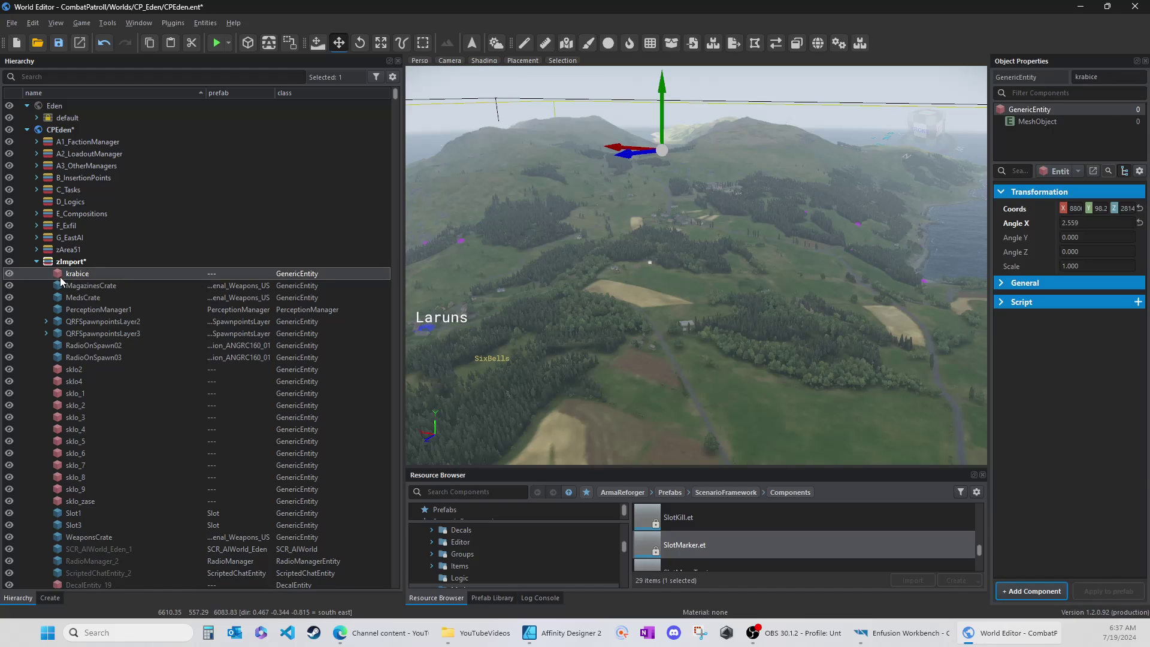
pyautogui.press('Delete')
pyautogui.click(62, 275)
pyautogui.press('Delete')
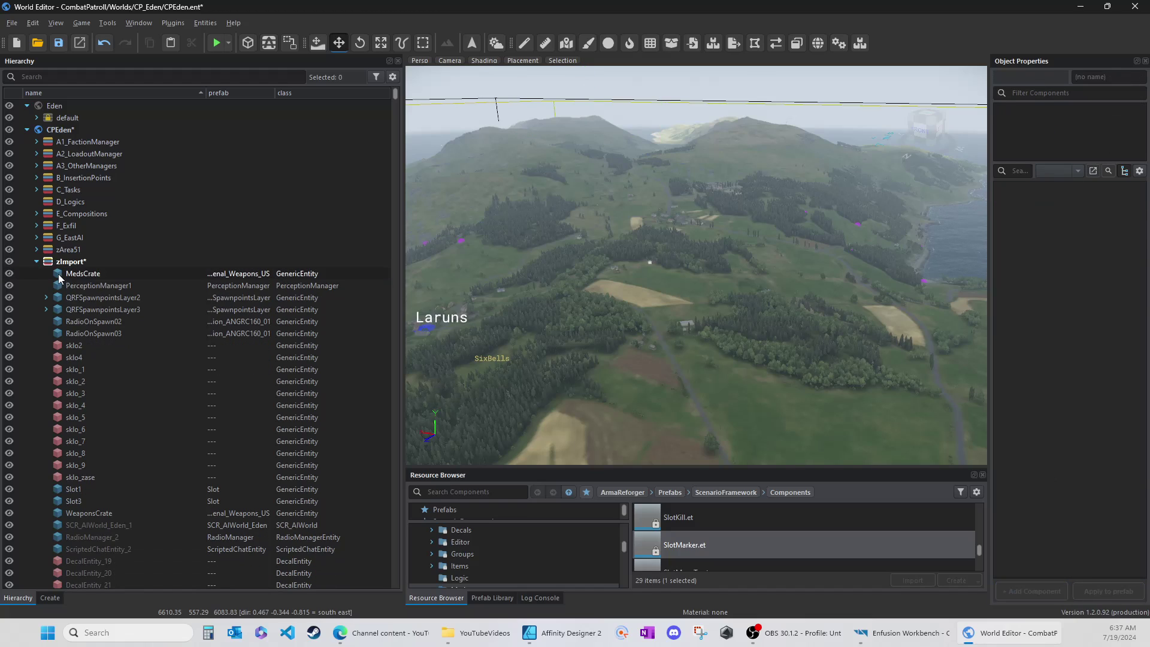
# Delete MedsCrate, PerceptionManager1, QRFSpawnpointsLayer2 and 3, and RadioOnSpawn02 and 03
pyautogui.click(60, 277)
pyautogui.press('Delete')
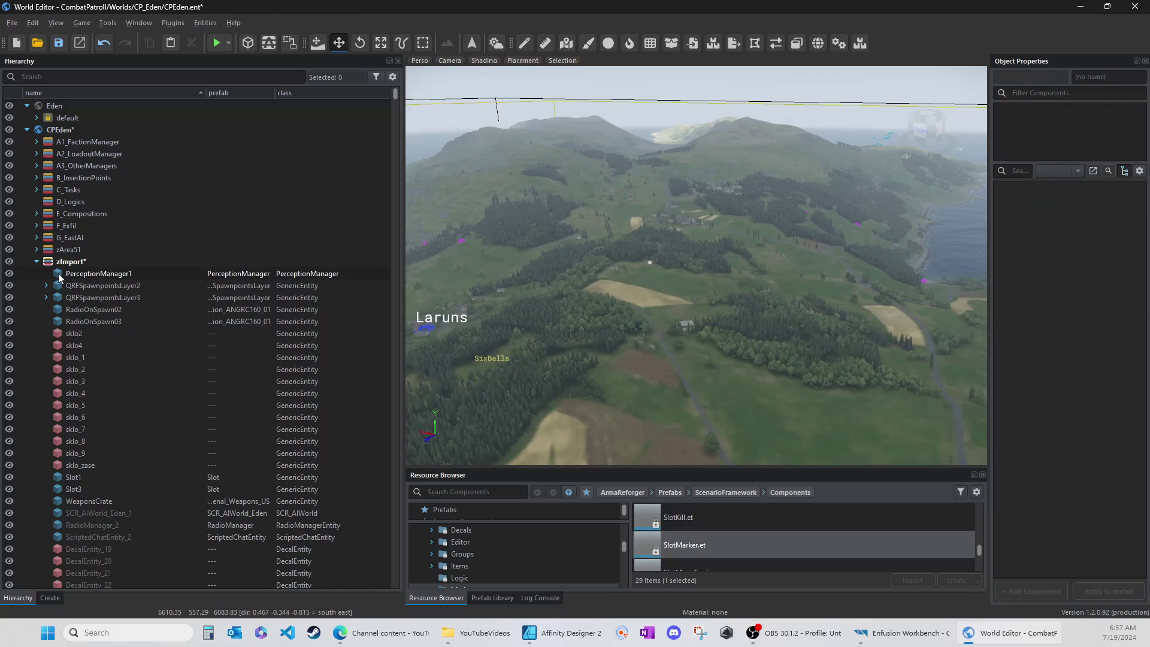
pyautogui.click(60, 277)
pyautogui.press('Delete')
pyautogui.click(59, 276)
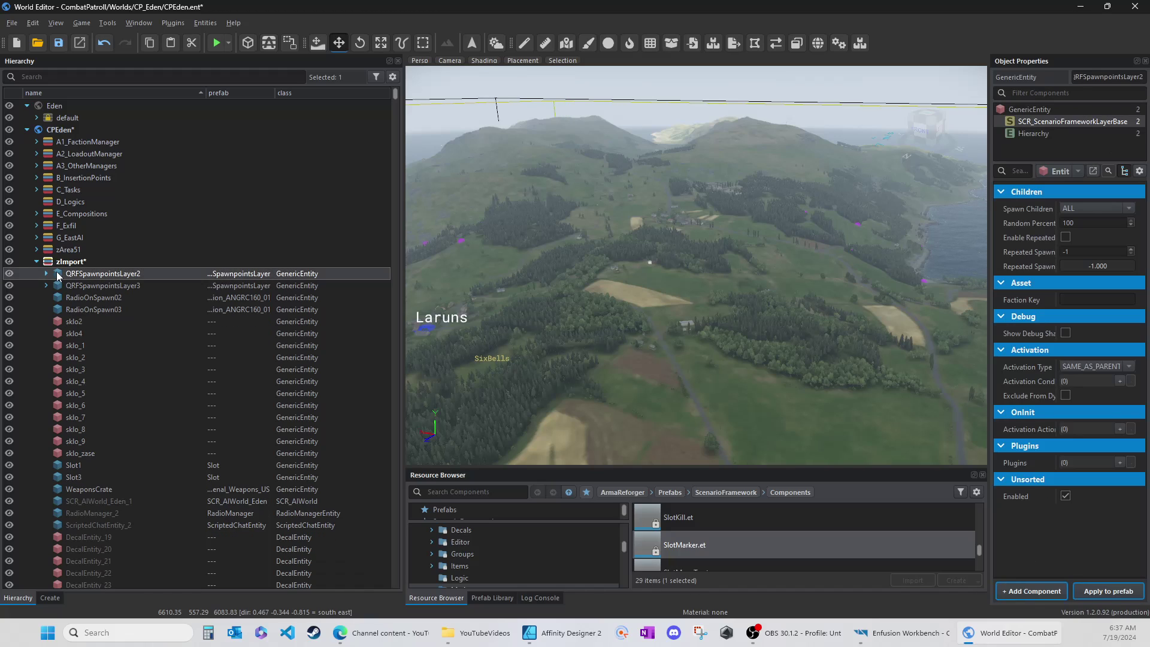
pyautogui.press('Delete')
pyautogui.click(59, 275)
pyautogui.press('Delete')
pyautogui.click(59, 276)
pyautogui.press('Delete')
pyautogui.click(59, 275)
pyautogui.press('Delete')
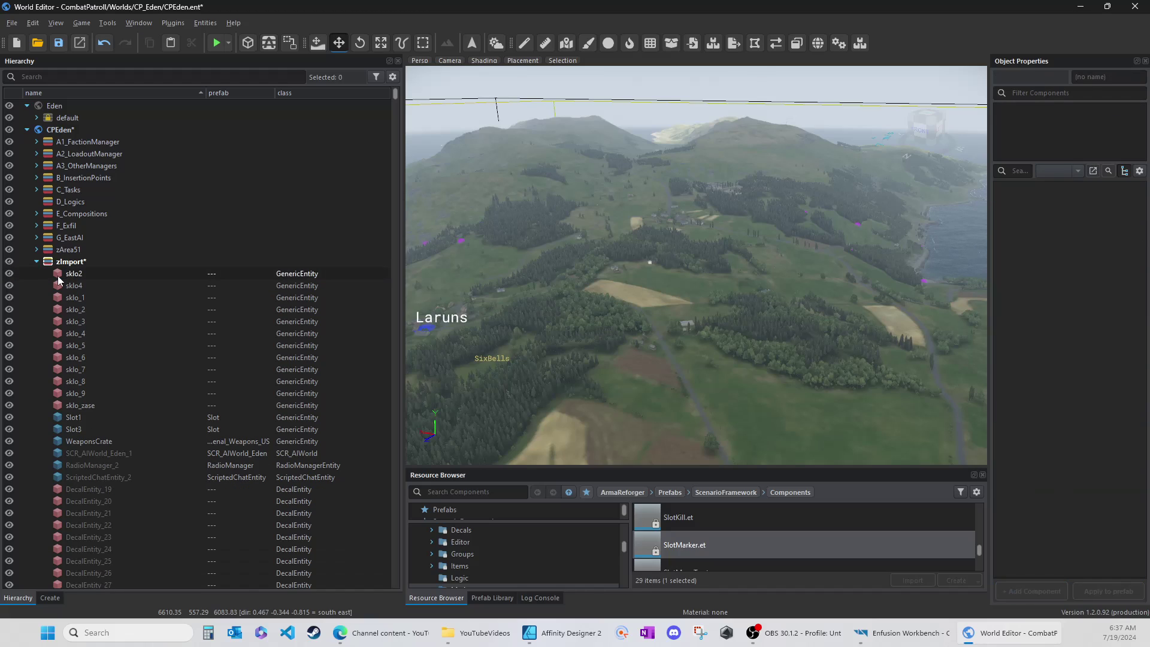
# Delete the 18 entities from sklo2 through ScriptedChatEntity_2
pyautogui.click(59, 276)
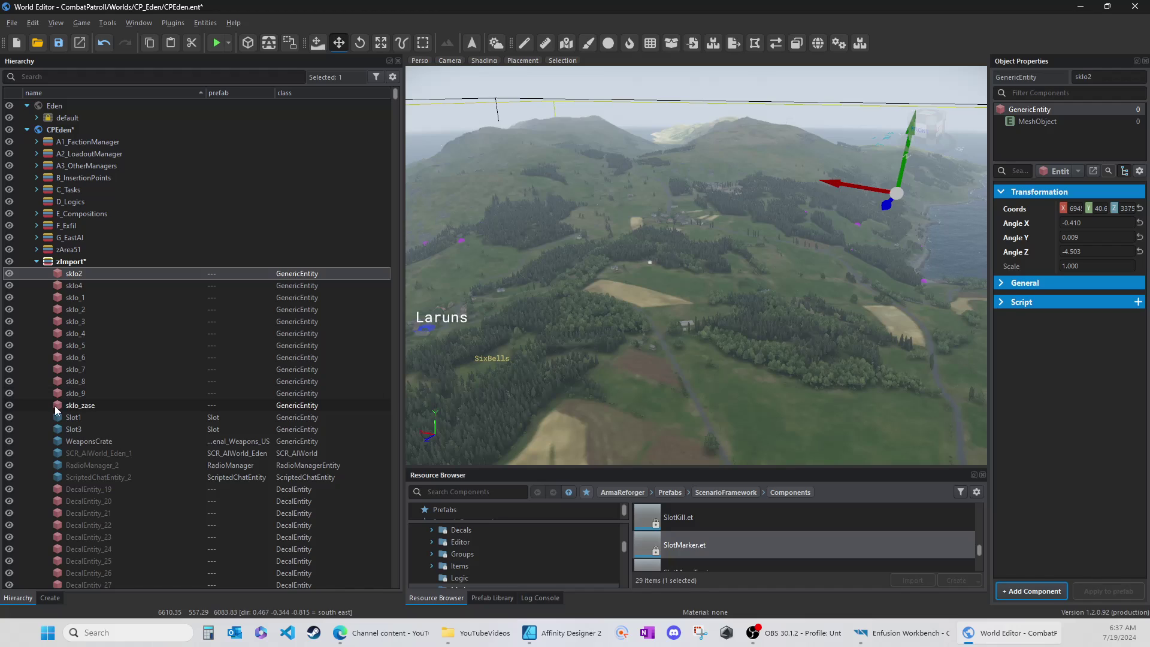
pyautogui.keyDown('shift'); pyautogui.click(70, 477); pyautogui.keyUp('shift')
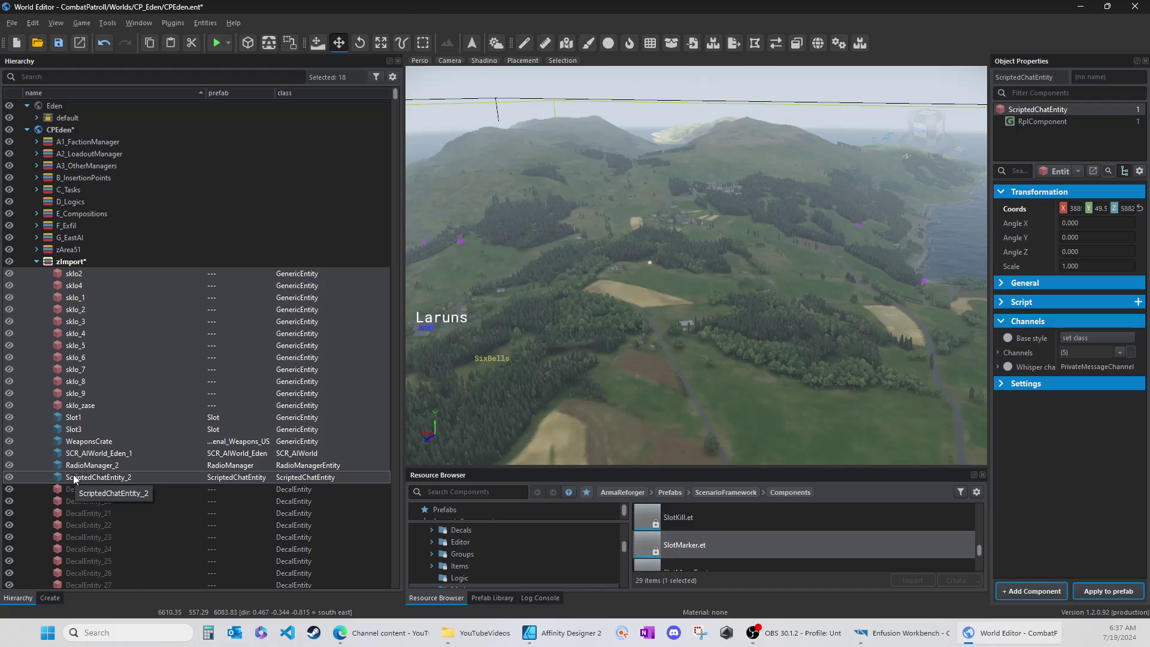
pyautogui.press('Delete')
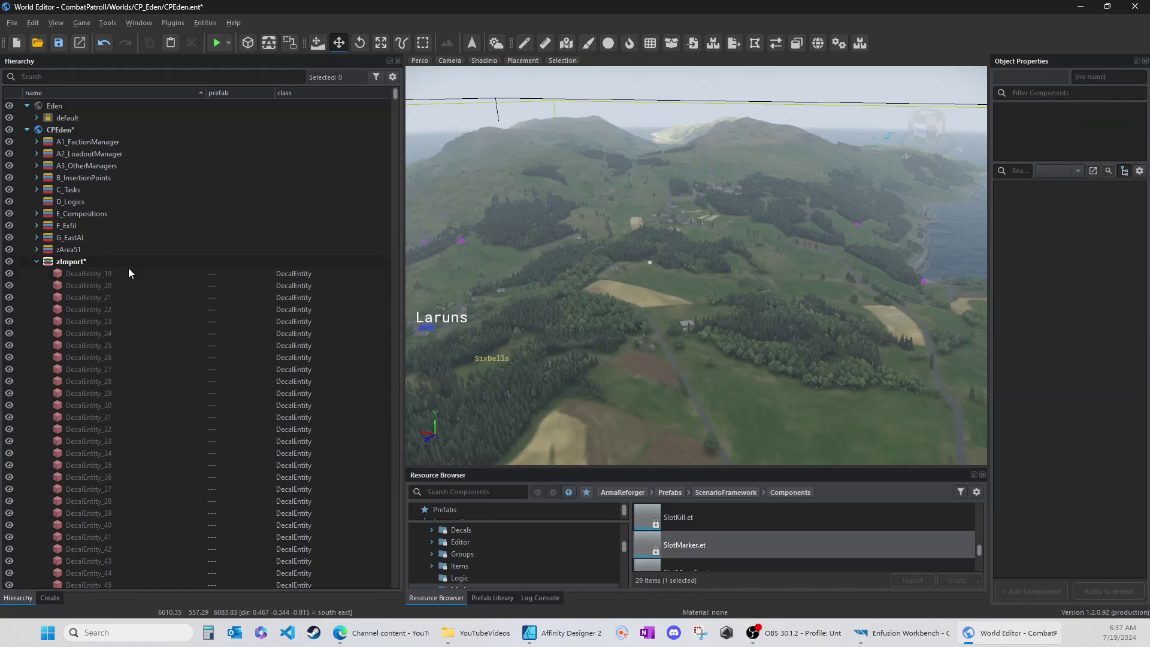
# Focus the camera on DecalEntity_19 and widen Object Properties to read its Concrete_01_Bullet_Decal_L.emat material
pyautogui.click(85, 273)
pyautogui.doubleClick(84, 274)
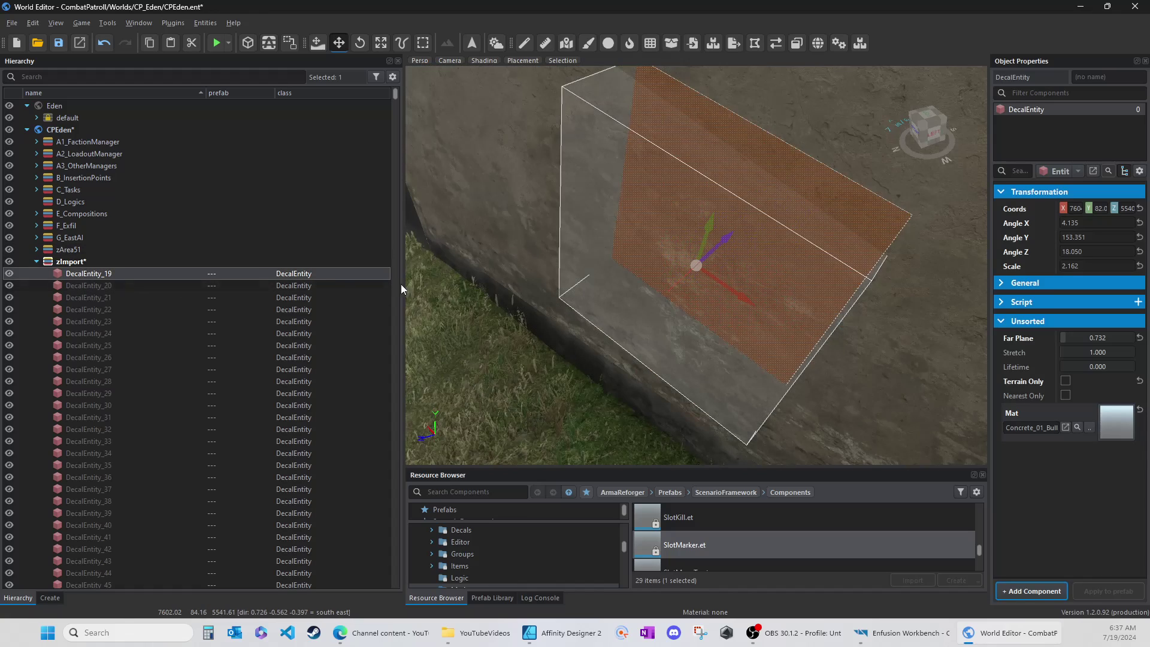
pyautogui.moveTo(514, 282); pyautogui.dragTo(638, 278, button='right')
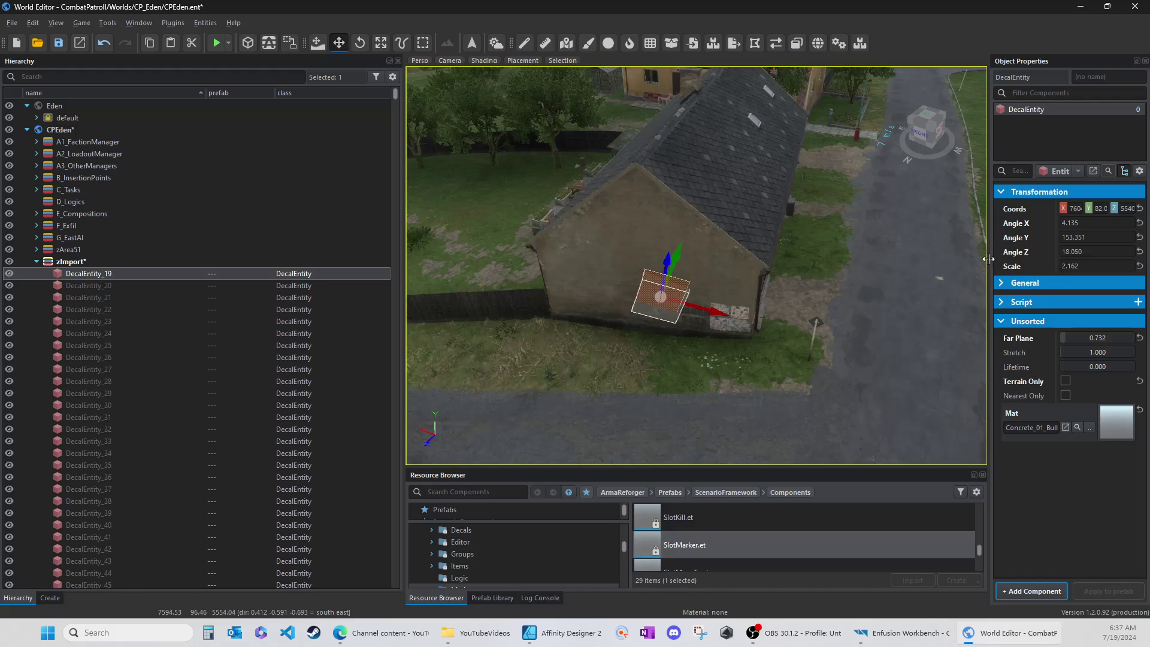
pyautogui.moveTo(988, 263); pyautogui.dragTo(722, 336)
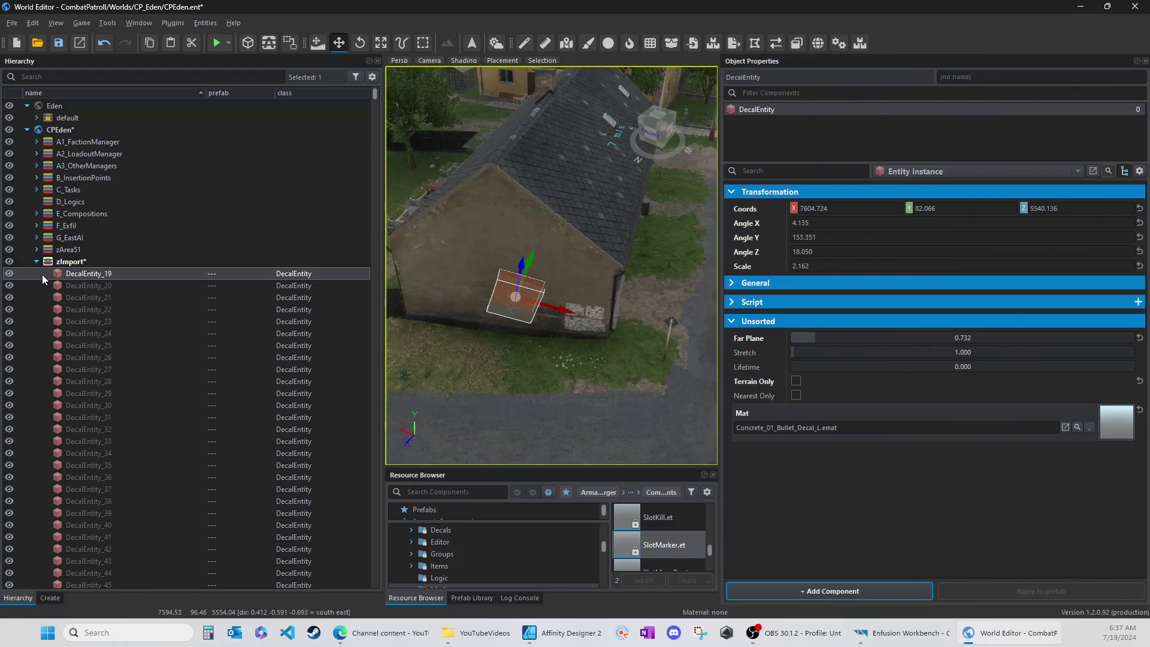
pyautogui.scroll(-4, 100, 272)
# Filter the Hierarchy by name with 'tr' to list the tree entities
pyautogui.scroll(4, 98, 229)
pyautogui.click(127, 78)
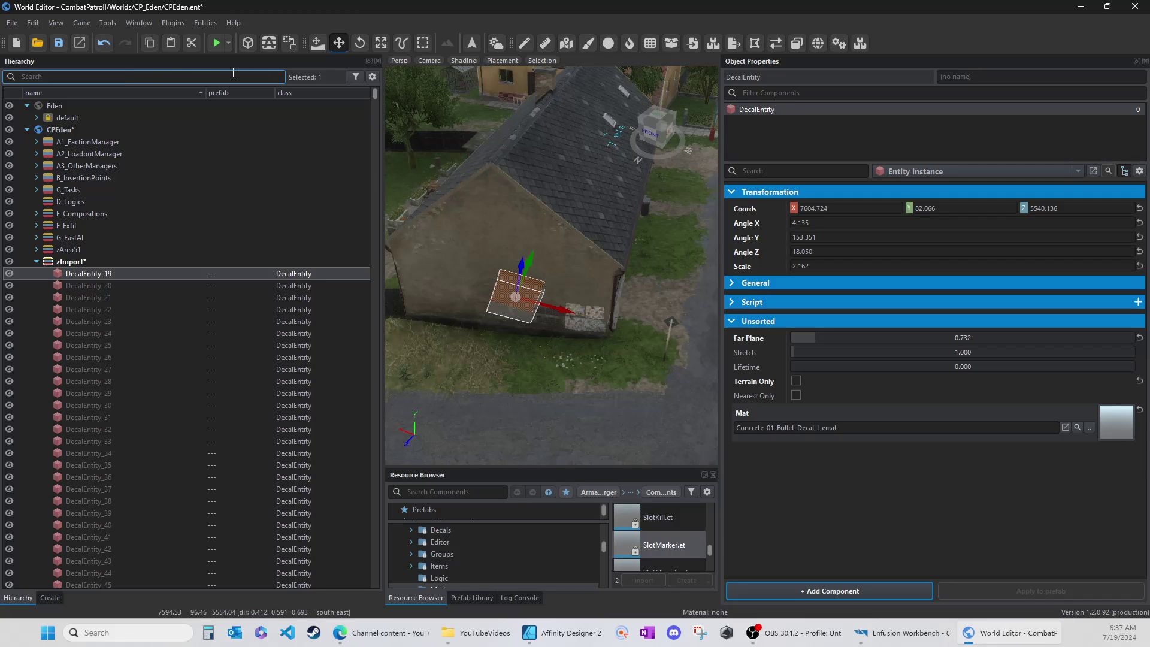
pyautogui.click(354, 76)
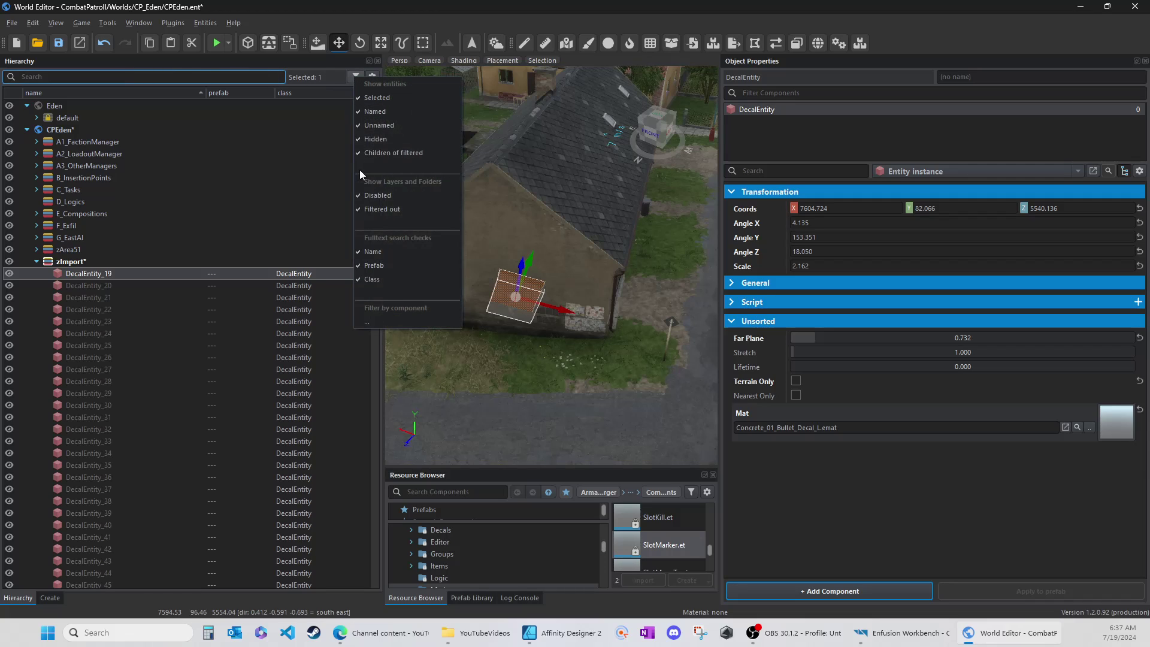
pyautogui.click(357, 267)
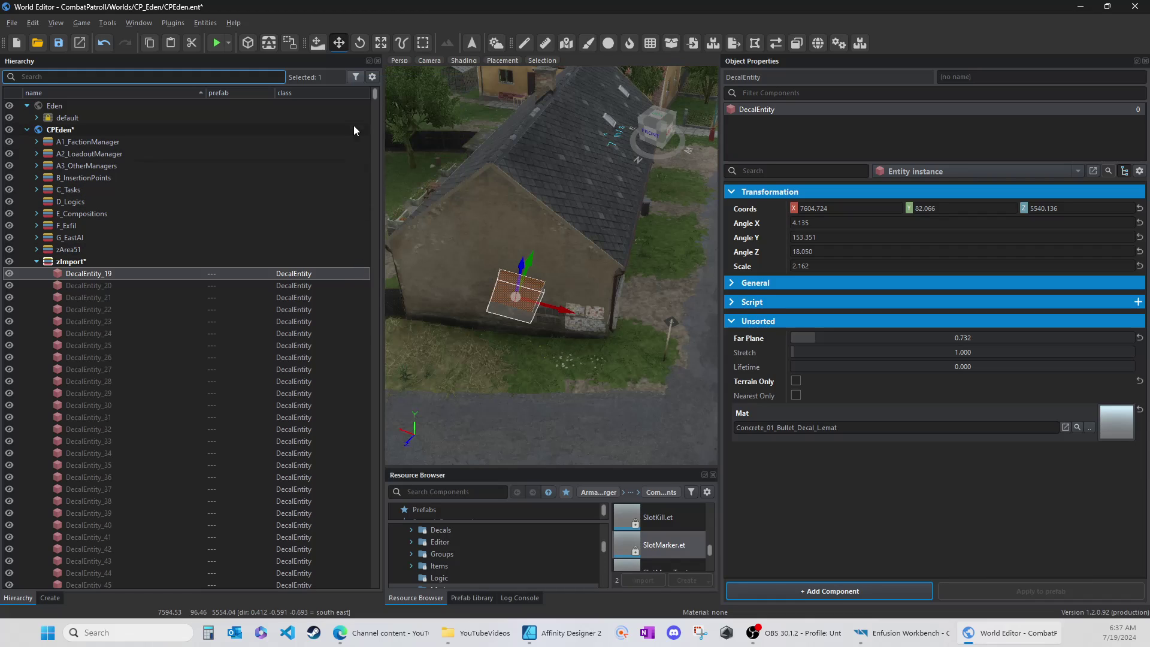
pyautogui.click(356, 79)
pyautogui.click(359, 247)
pyautogui.write('tree')
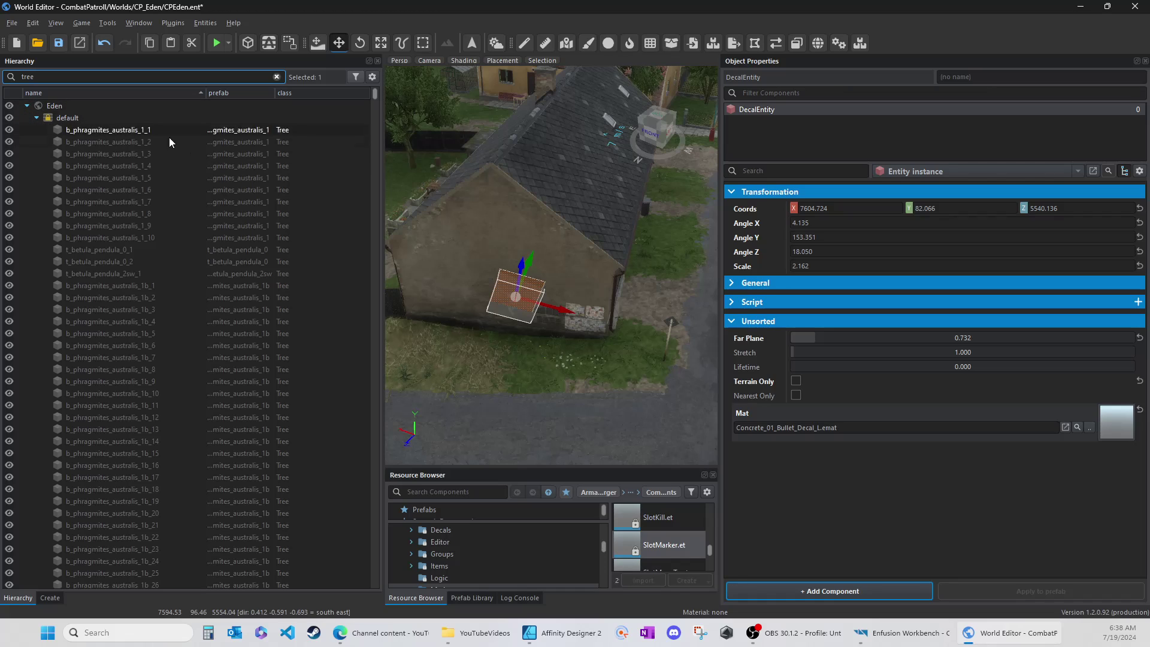
# Select all 842 tree entities in zImport and delete them
pyautogui.click(37, 117)
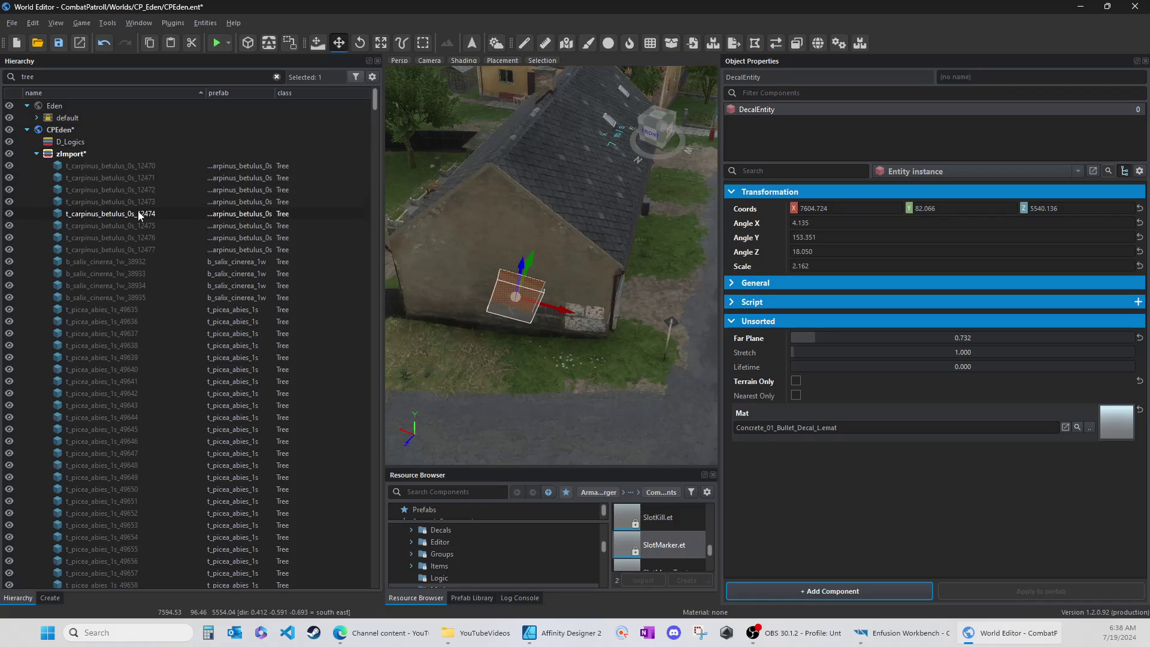
pyautogui.click(92, 167)
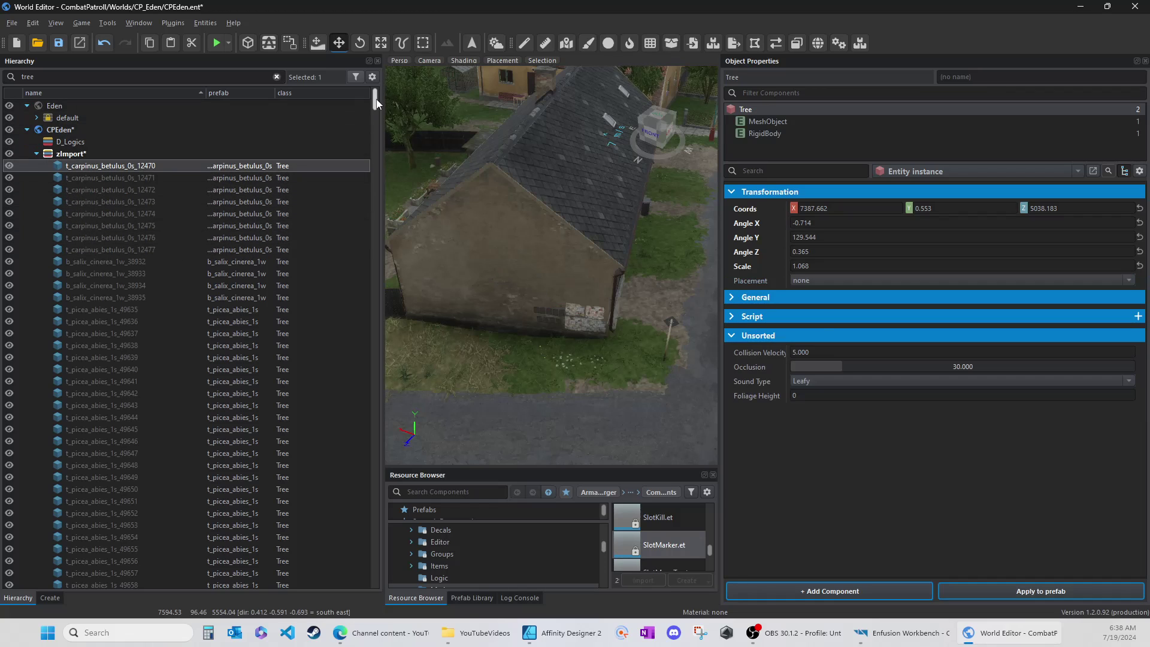
pyautogui.moveTo(375, 103); pyautogui.dragTo(386, 591)
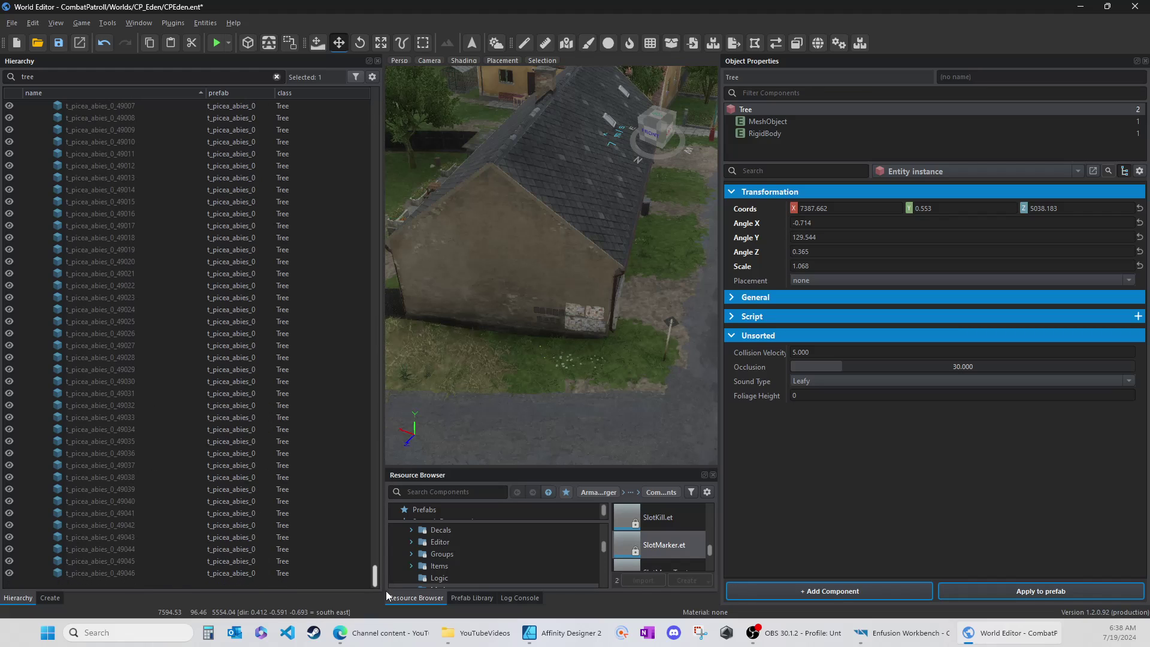
pyautogui.keyDown('shift'); pyautogui.click(113, 574); pyautogui.keyUp('shift')
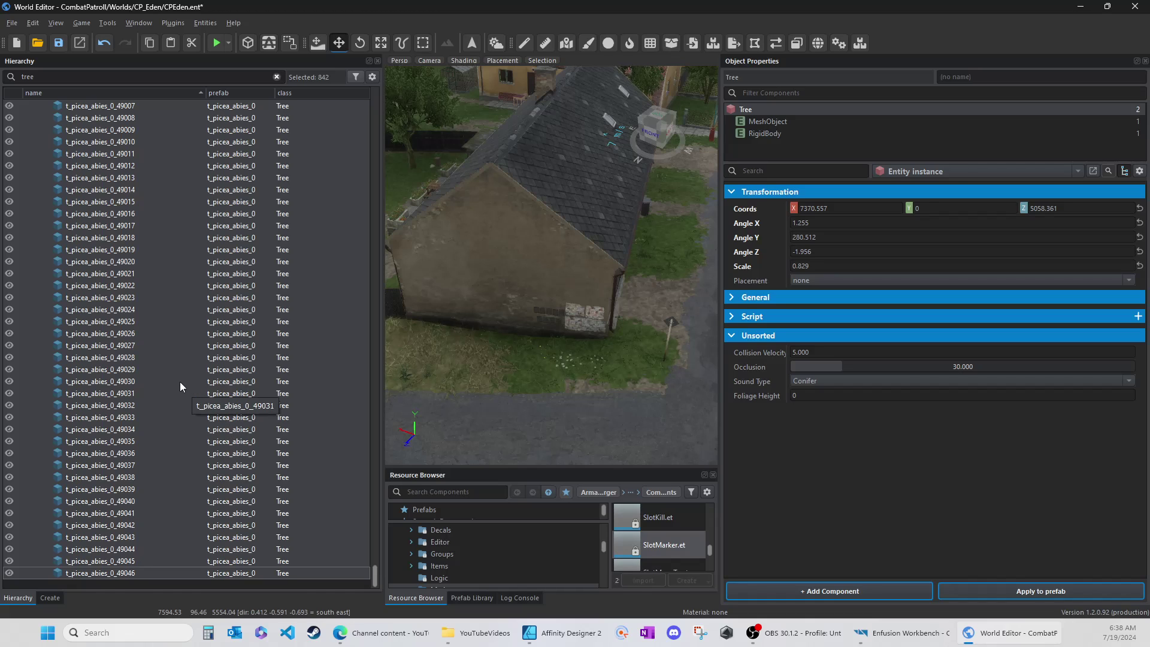
pyautogui.press('Delete')
# Refold the default layer and return to the Hierarchy search box
pyautogui.scroll(6, 163, 228)
pyautogui.scroll(1, 379, 97)
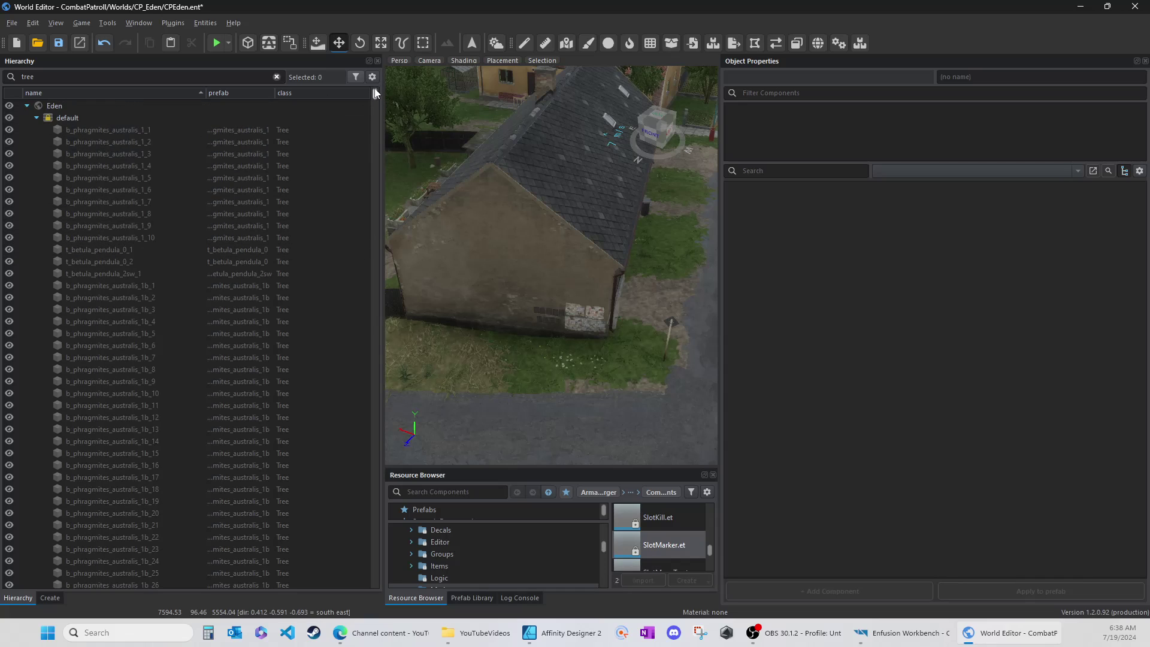
pyautogui.click(36, 117)
pyautogui.click(45, 141)
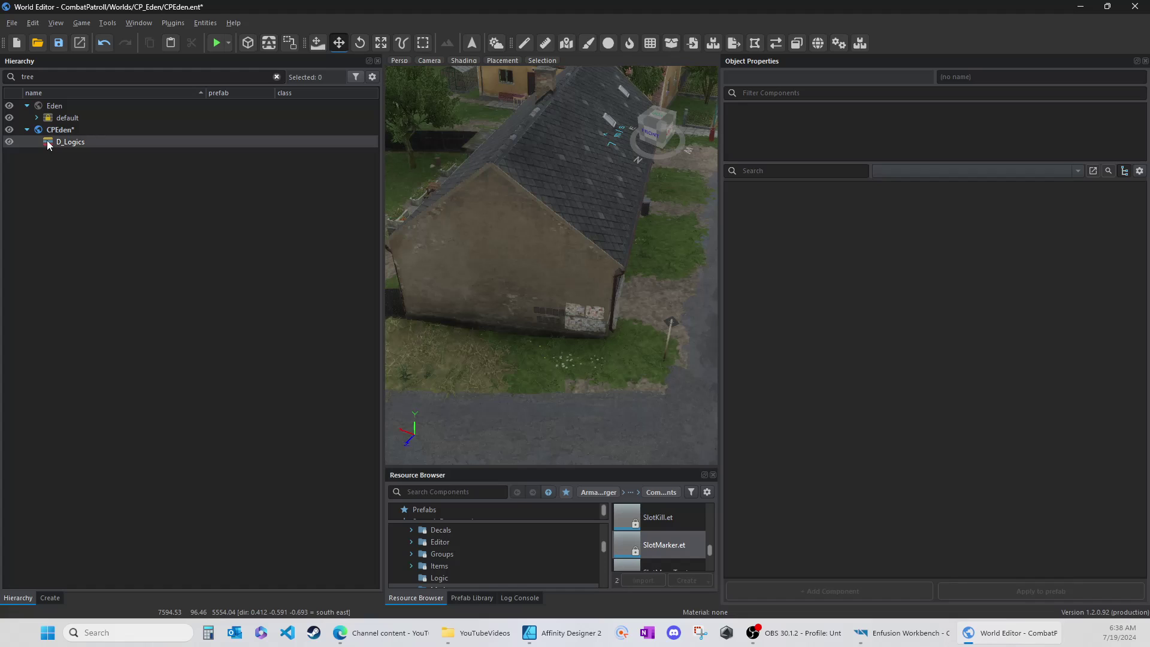
pyautogui.click(37, 117)
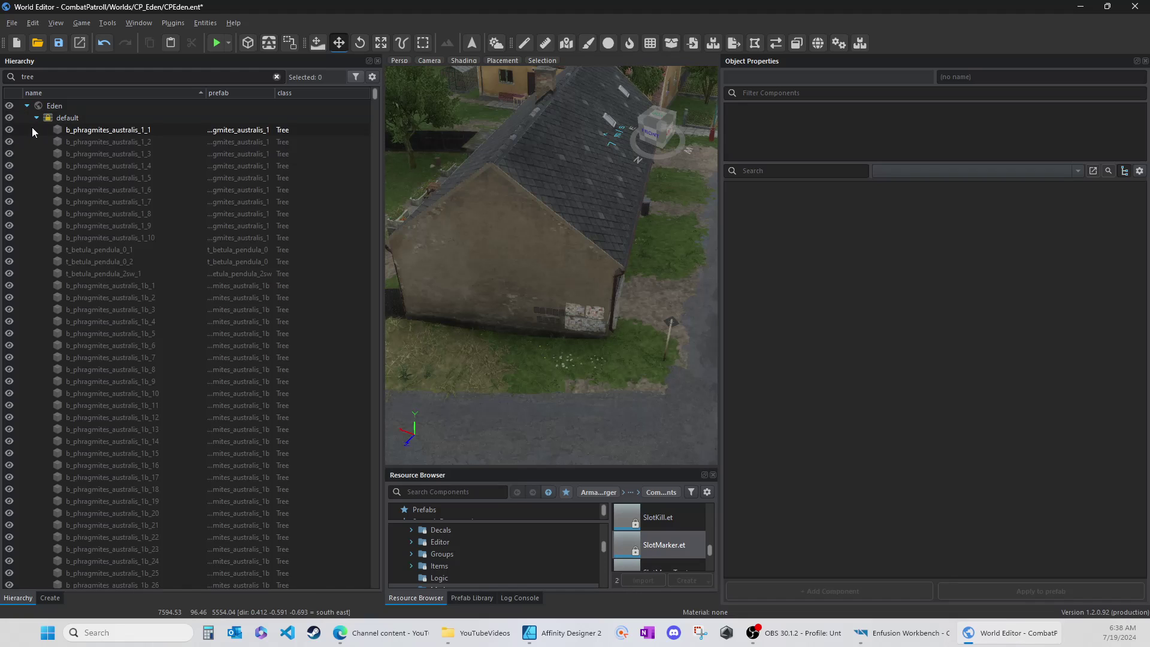
pyautogui.click(276, 78)
# Clear the tree filter and inspect the generic entities at the end of zImport
pyautogui.click(276, 78)
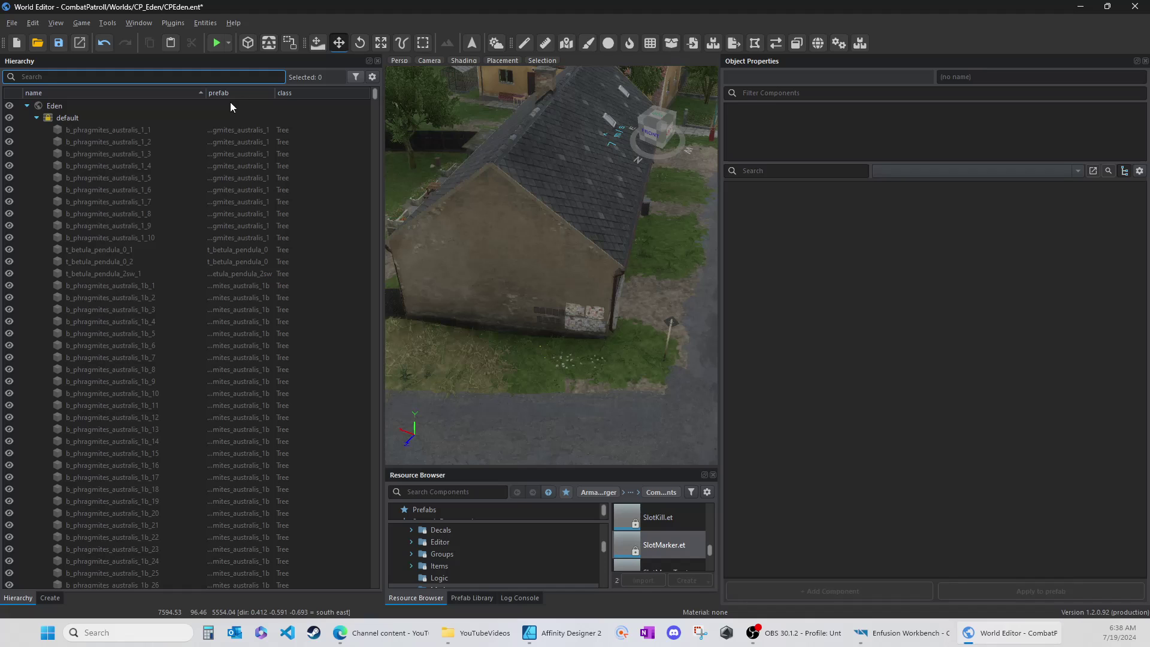
pyautogui.scroll(-7, 100, 478)
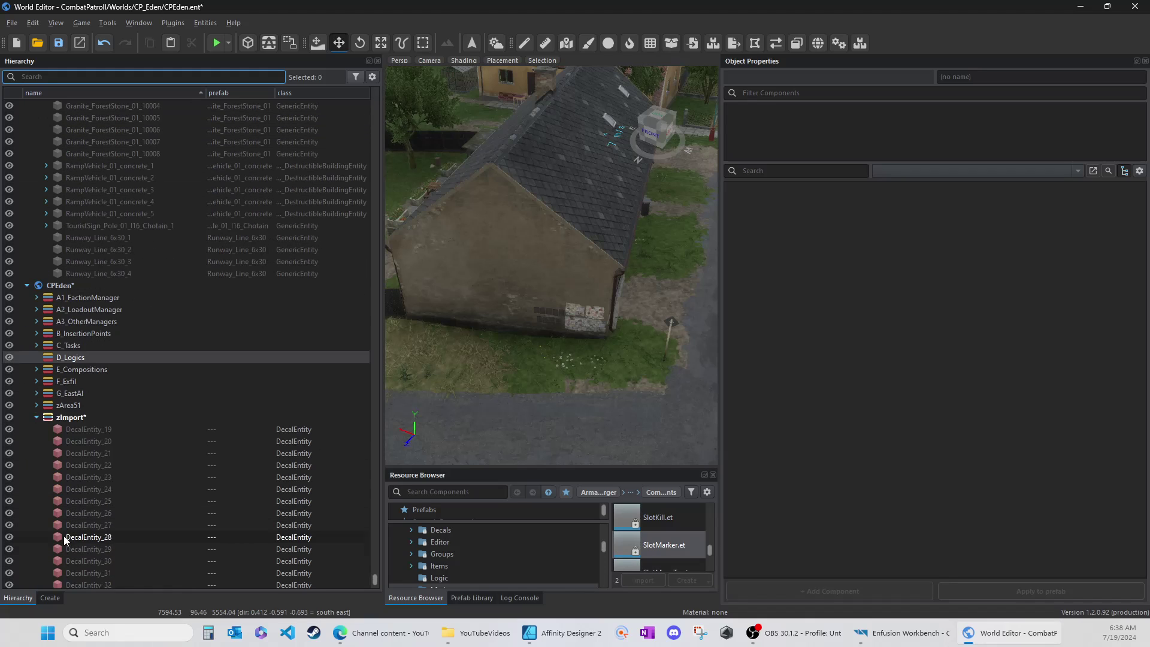
pyautogui.scroll(-8, 69, 479)
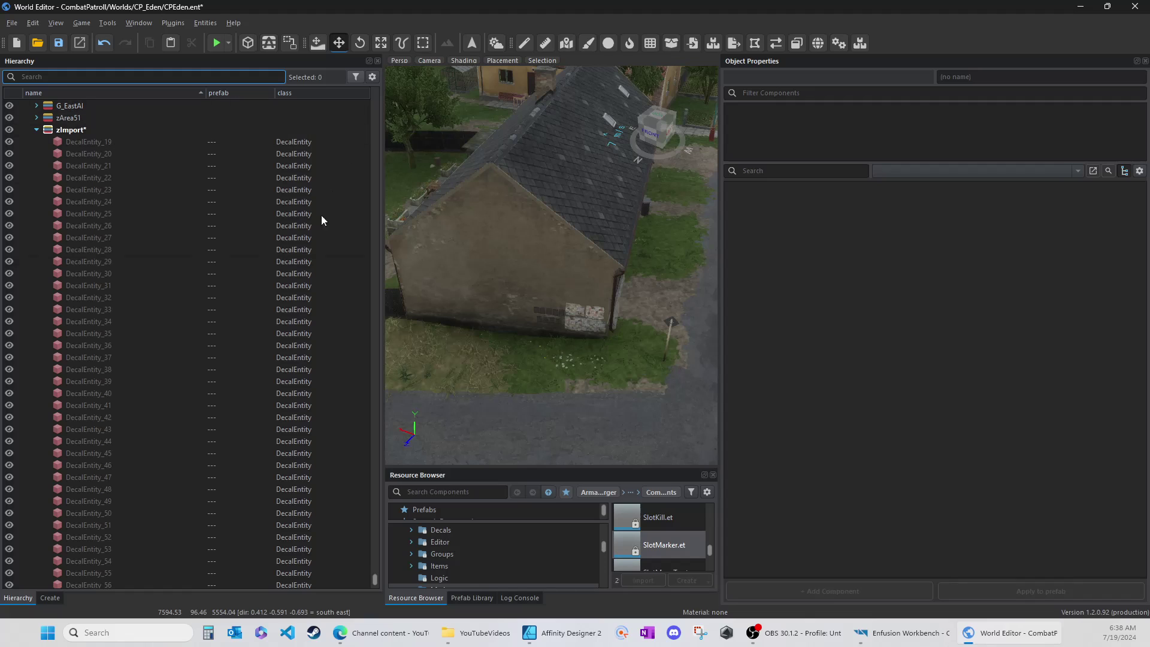
pyautogui.scroll(-20, 120, 458)
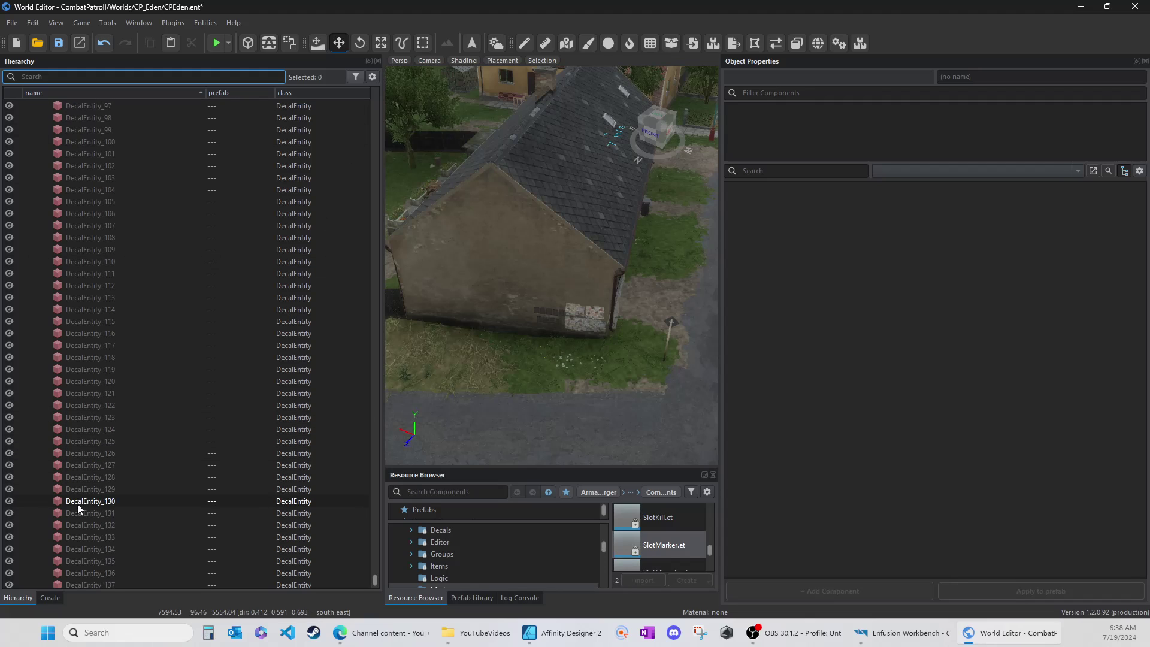
pyautogui.scroll(-16, 85, 515)
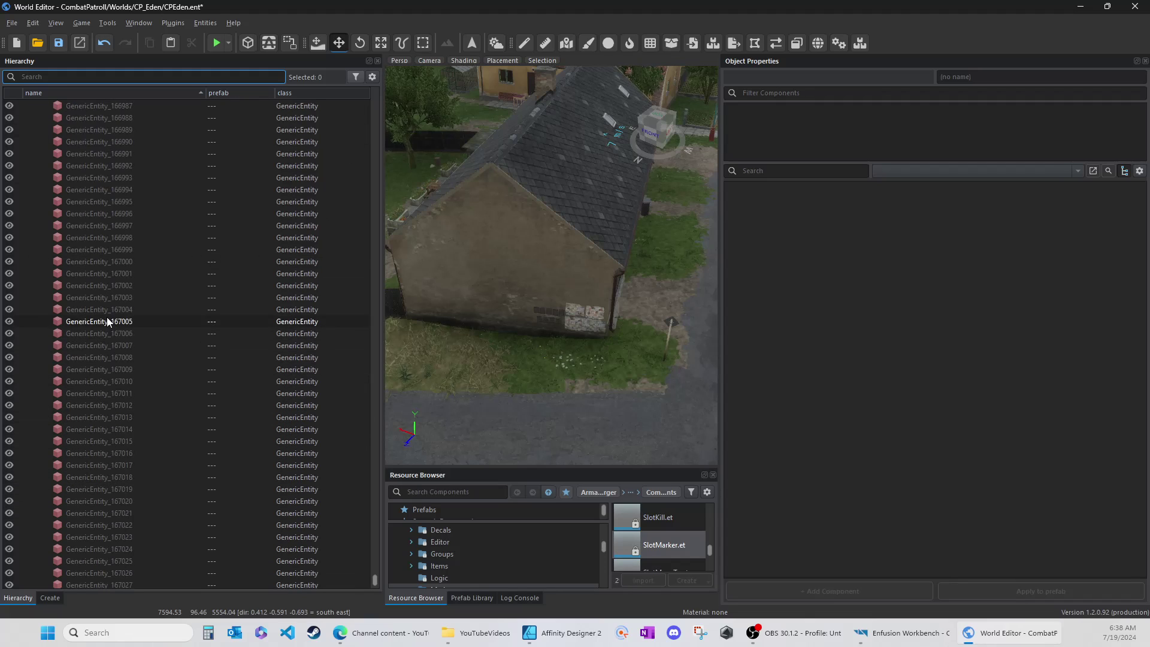
pyautogui.click(107, 314)
pyautogui.press('Down')
pyautogui.press('Down')
pyautogui.press('Down')
pyautogui.press('Down')
pyautogui.press('Down')
pyautogui.press('Down')
pyautogui.press('Down')
pyautogui.press('Down')
pyautogui.press('Down')
pyautogui.press('Down')
pyautogui.press('Down')
pyautogui.press('Down')
pyautogui.press('Down')
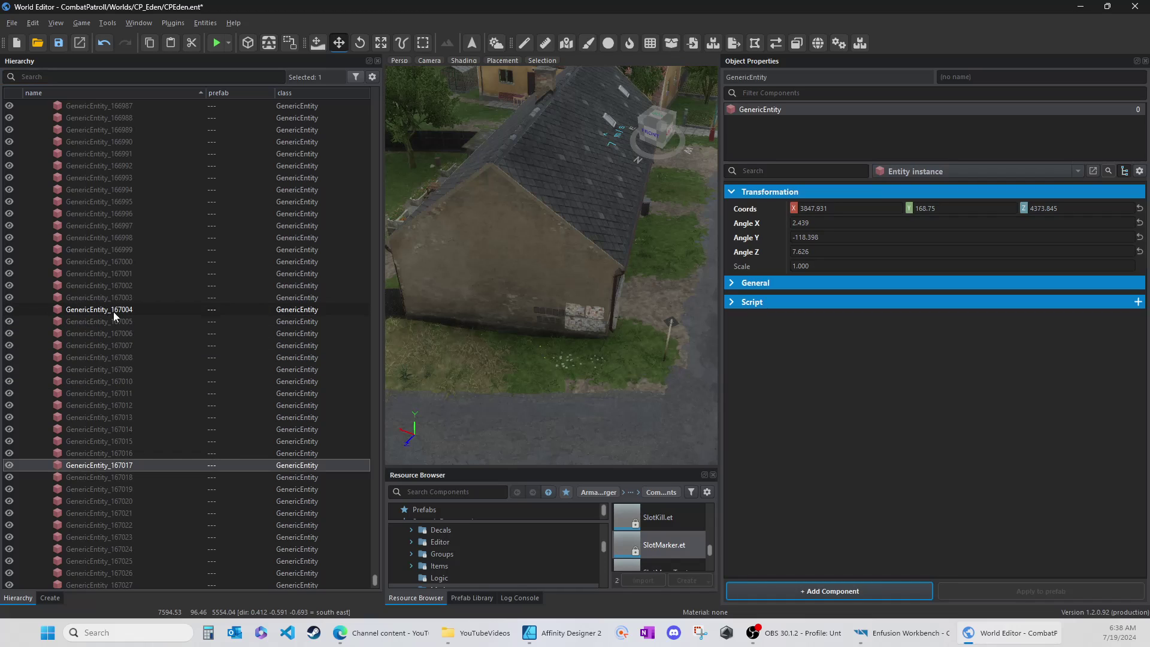
pyautogui.scroll(-10, 239, 521)
pyautogui.press('Down')
pyautogui.press('Down')
pyautogui.press('Down')
pyautogui.press('Down')
pyautogui.press('Down')
pyautogui.press('Down')
pyautogui.press('Down')
pyautogui.press('Down')
pyautogui.press('Down')
pyautogui.press('Down')
pyautogui.press('Down')
pyautogui.press('Down')
pyautogui.press('Down')
pyautogui.press('Down')
pyautogui.press('Down')
pyautogui.press('Down')
pyautogui.press('Down')
pyautogui.press('Down')
pyautogui.press('Down')
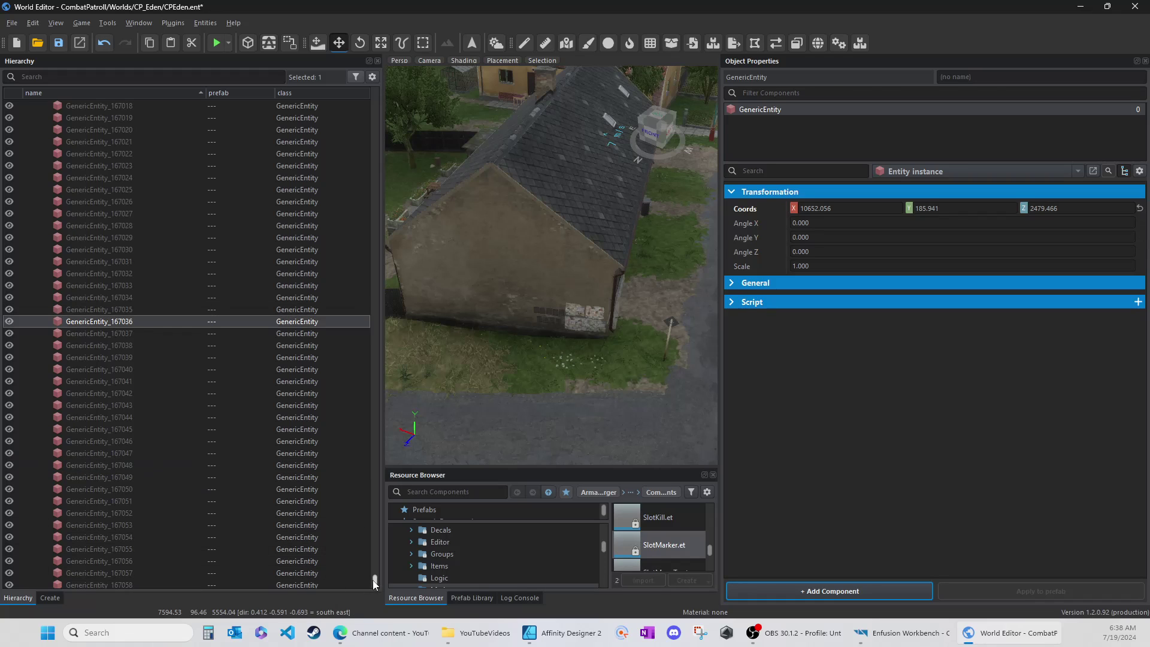
pyautogui.moveTo(374, 584); pyautogui.dragTo(379, 586)
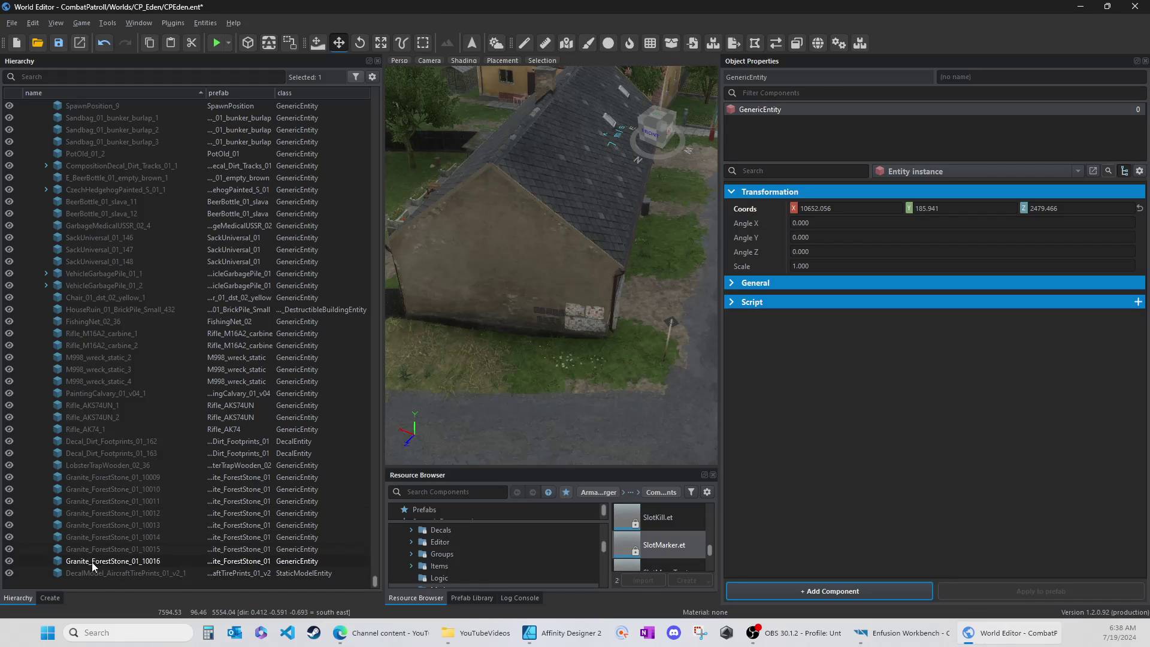
pyautogui.scroll(1, 92, 557)
# Select Rifle_AK74_1 through both Rifle_AKS74UN entities and delete them
pyautogui.click(91, 465)
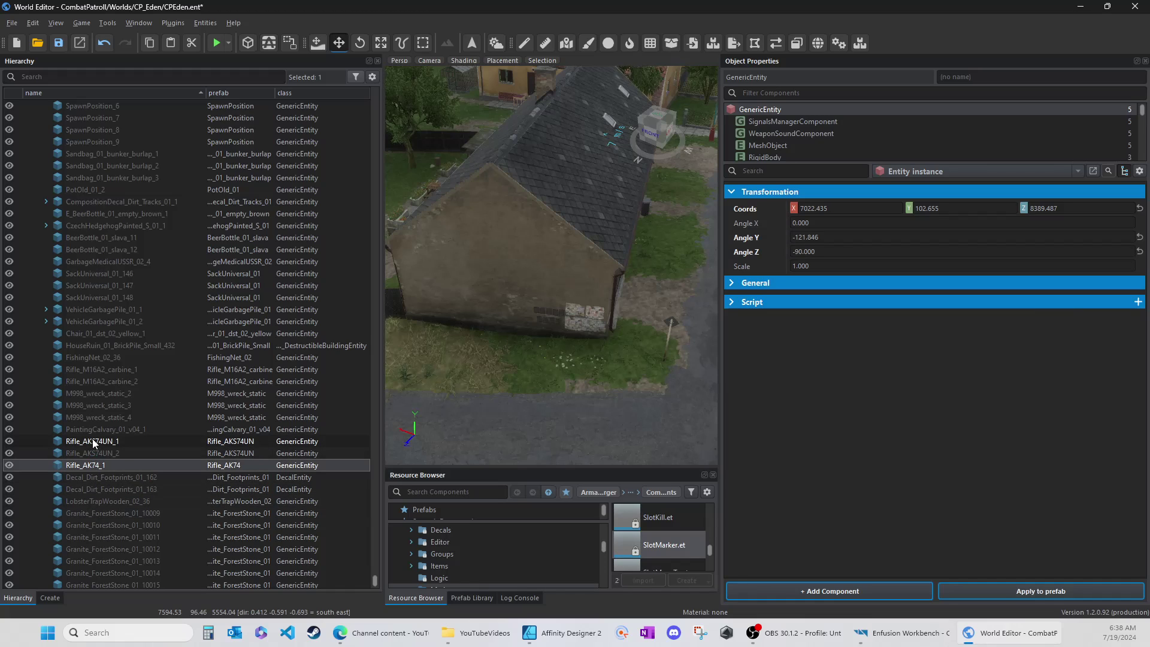
pyautogui.keyDown('shift'); pyautogui.click(93, 442); pyautogui.keyUp('shift')
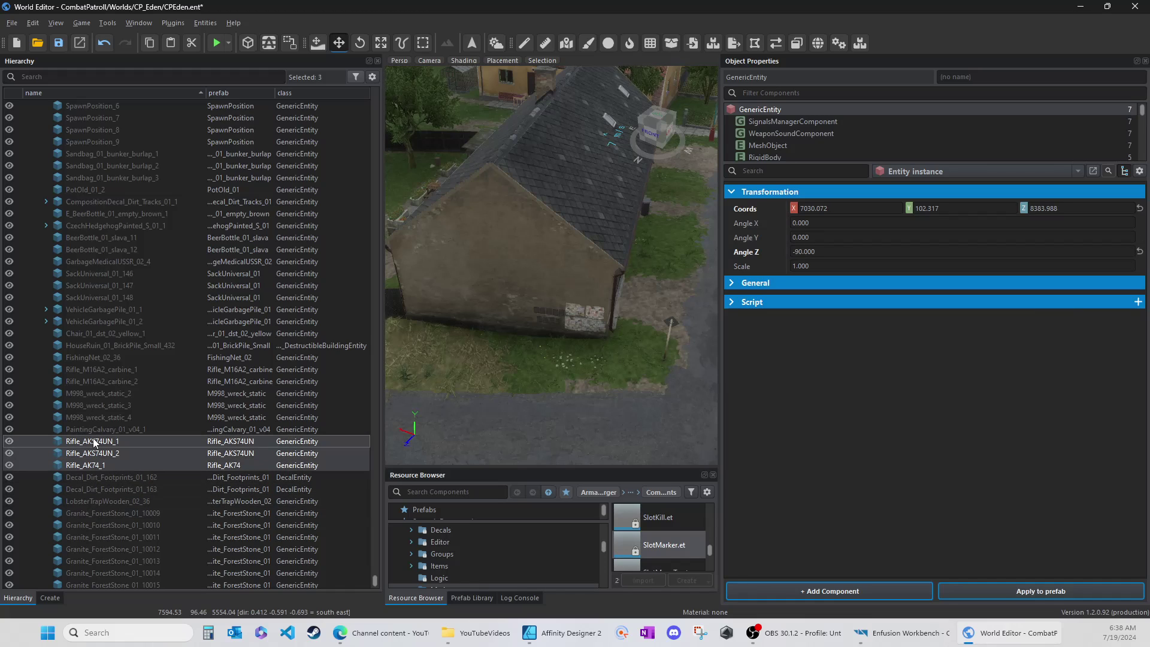
pyautogui.press('Delete')
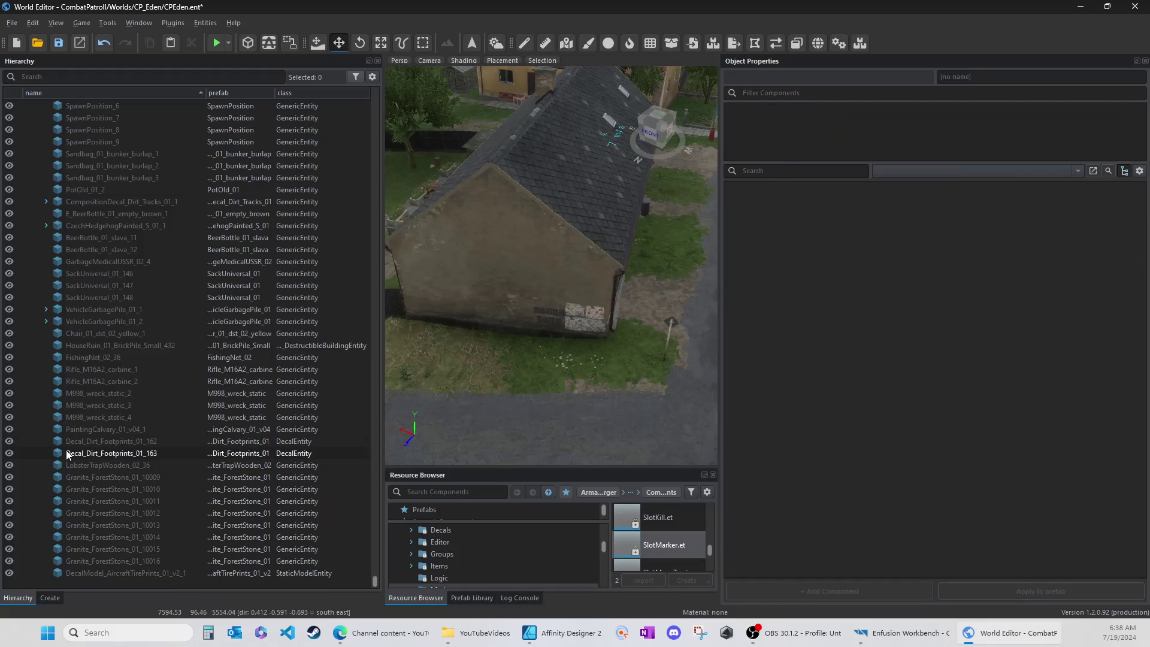
pyautogui.scroll(1, 75, 429)
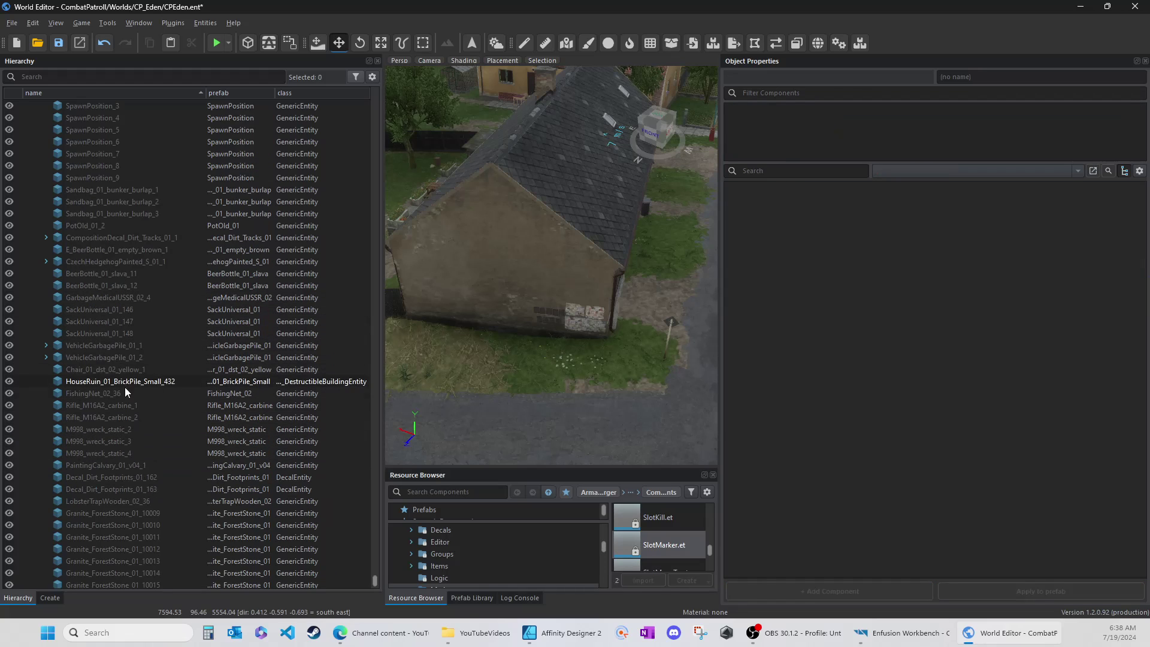
pyautogui.doubleClick(87, 441)
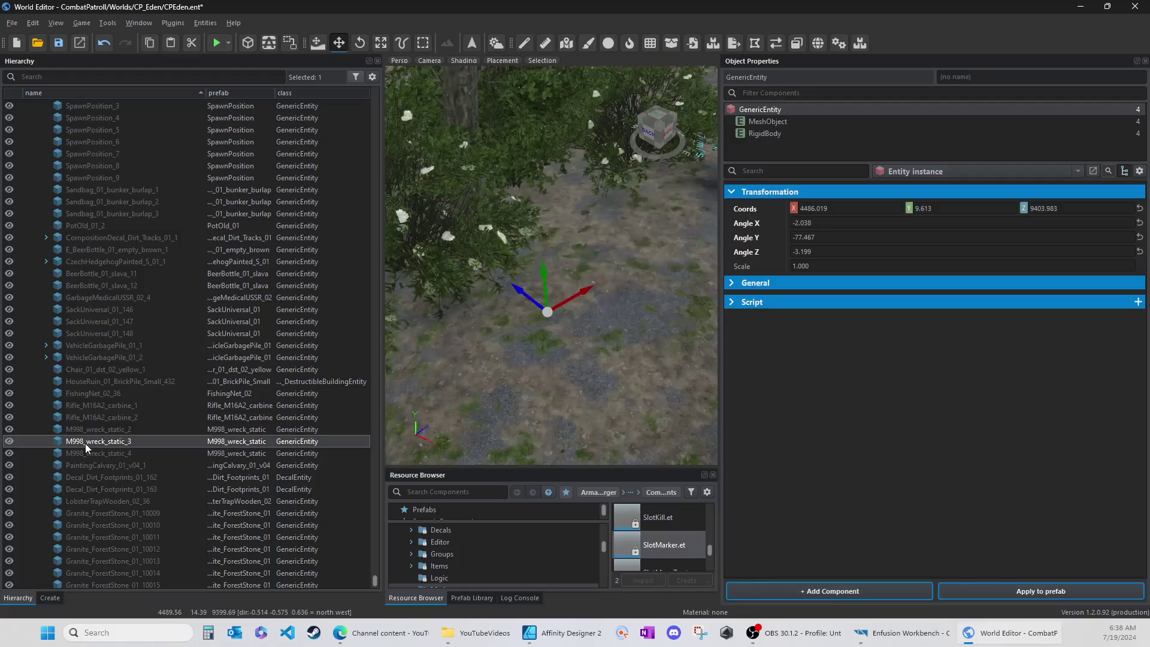
pyautogui.scroll(-10, 470, 380)
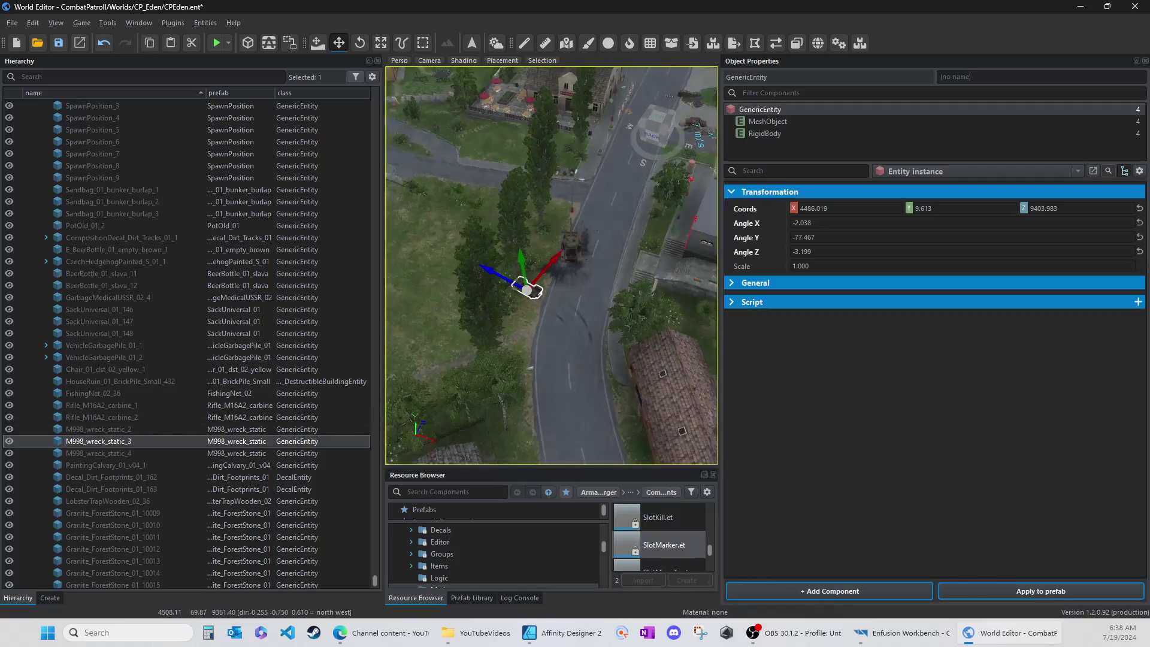
pyautogui.press('f')
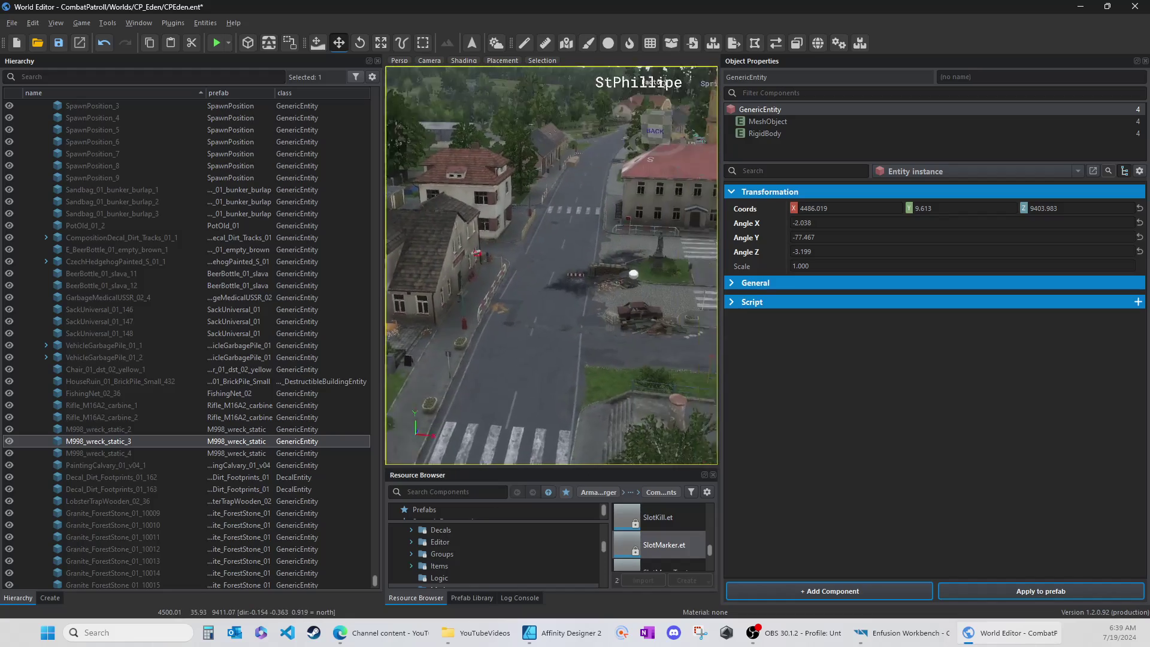
pyautogui.press('w')
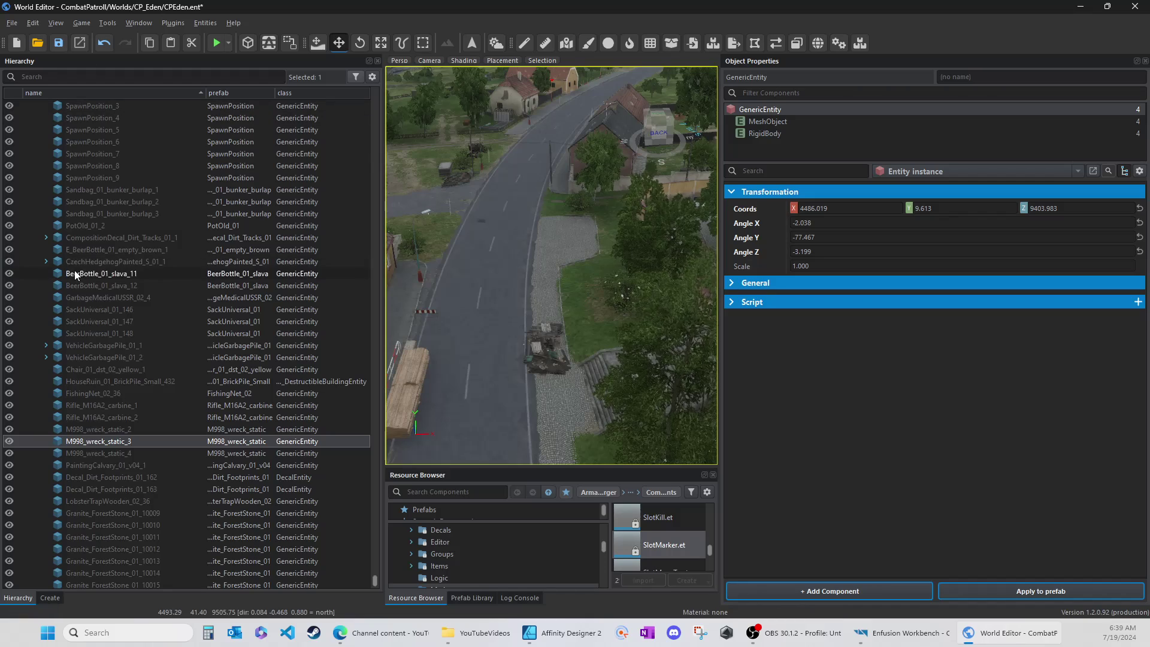
# Save the world, then delete Grenade_M67 entities 1 through 9
pyautogui.click(57, 43)
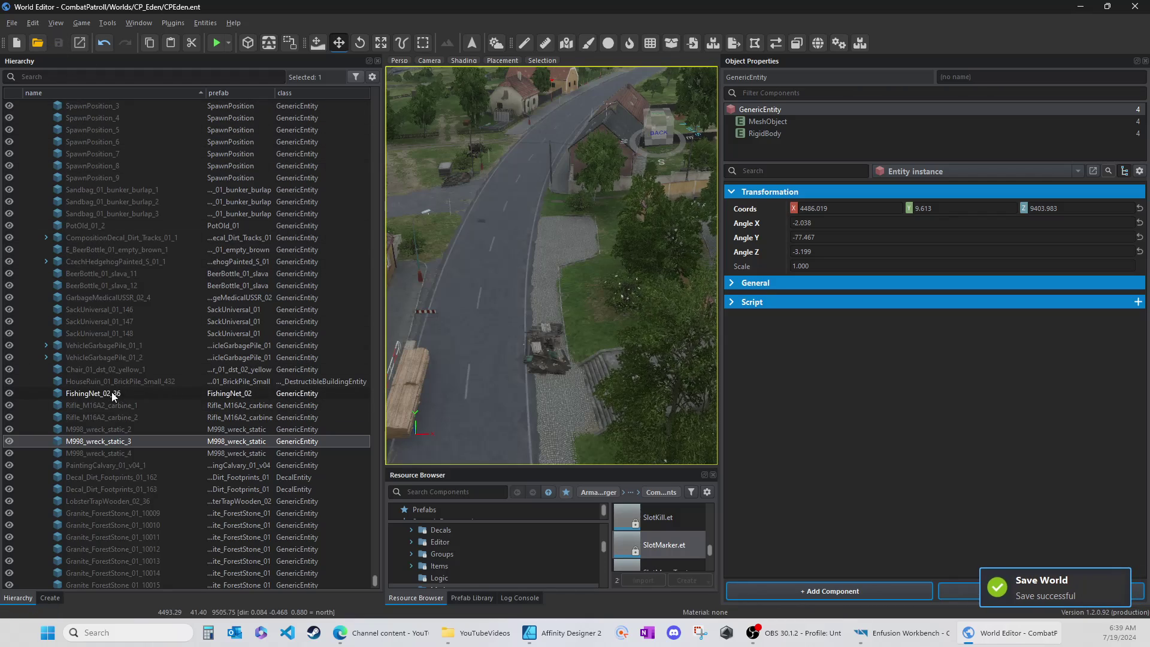
pyautogui.scroll(8, 85, 368)
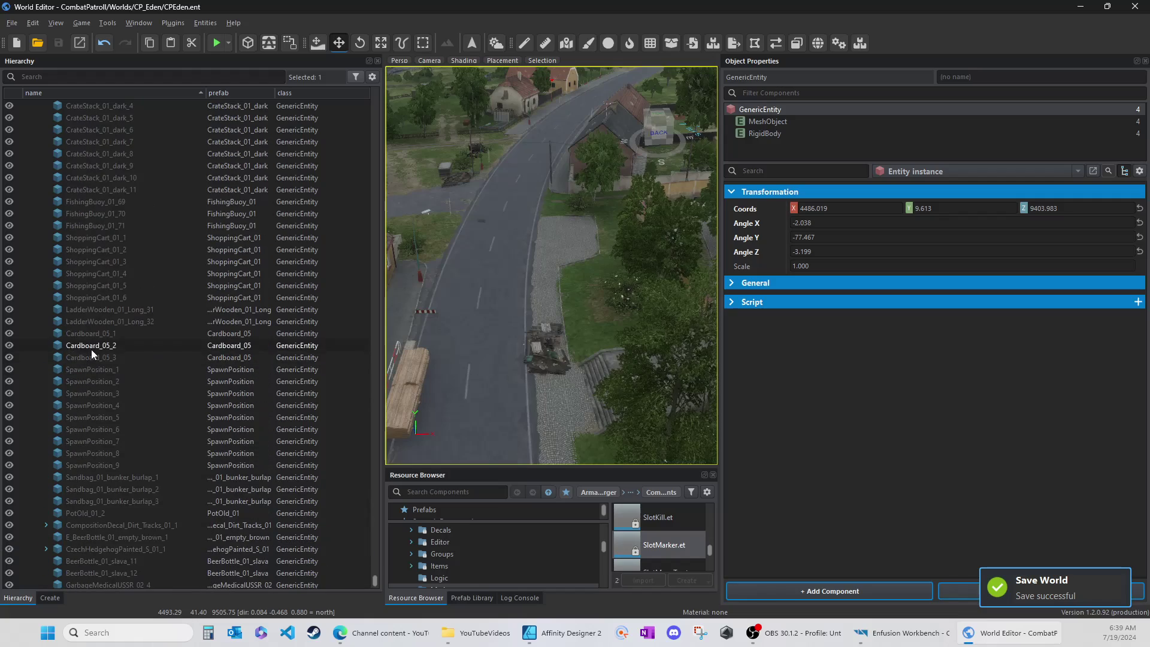
pyautogui.scroll(10, 90, 372)
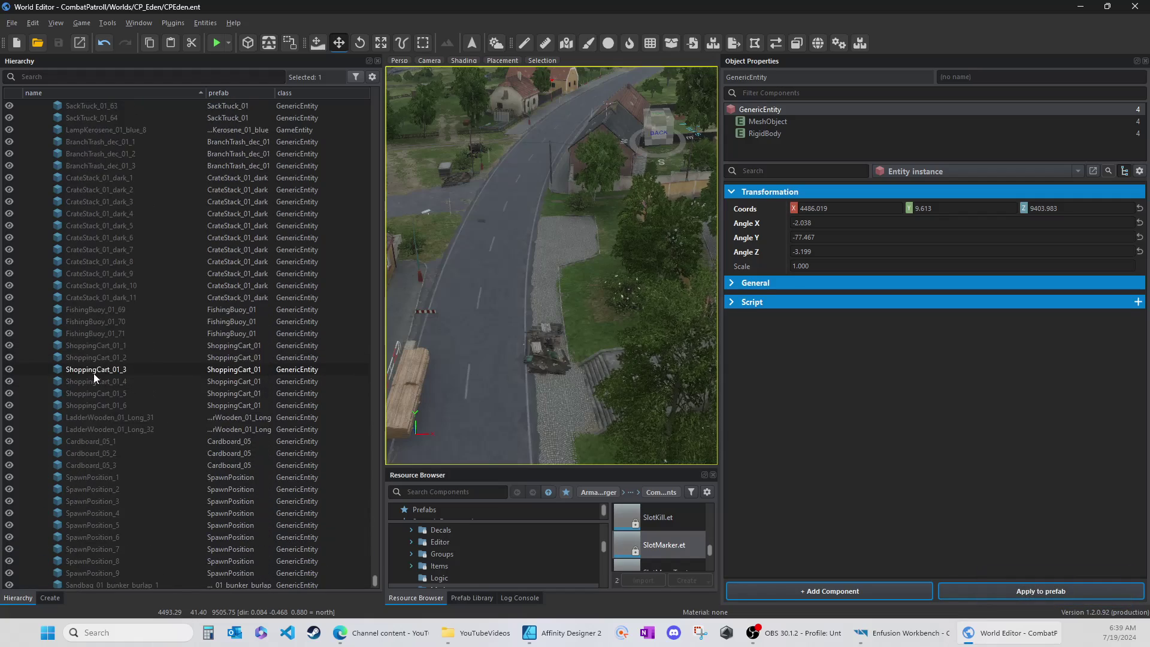
pyautogui.scroll(7, 110, 419)
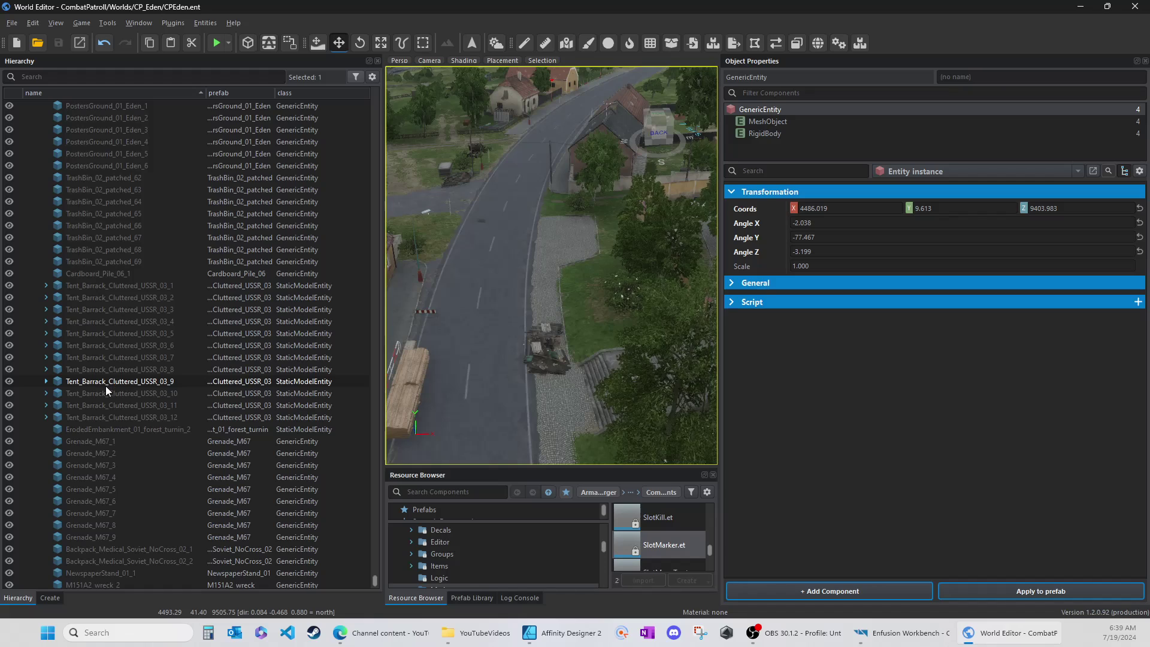
pyautogui.click(92, 444)
pyautogui.keyDown('shift'); pyautogui.click(91, 536); pyautogui.keyUp('shift')
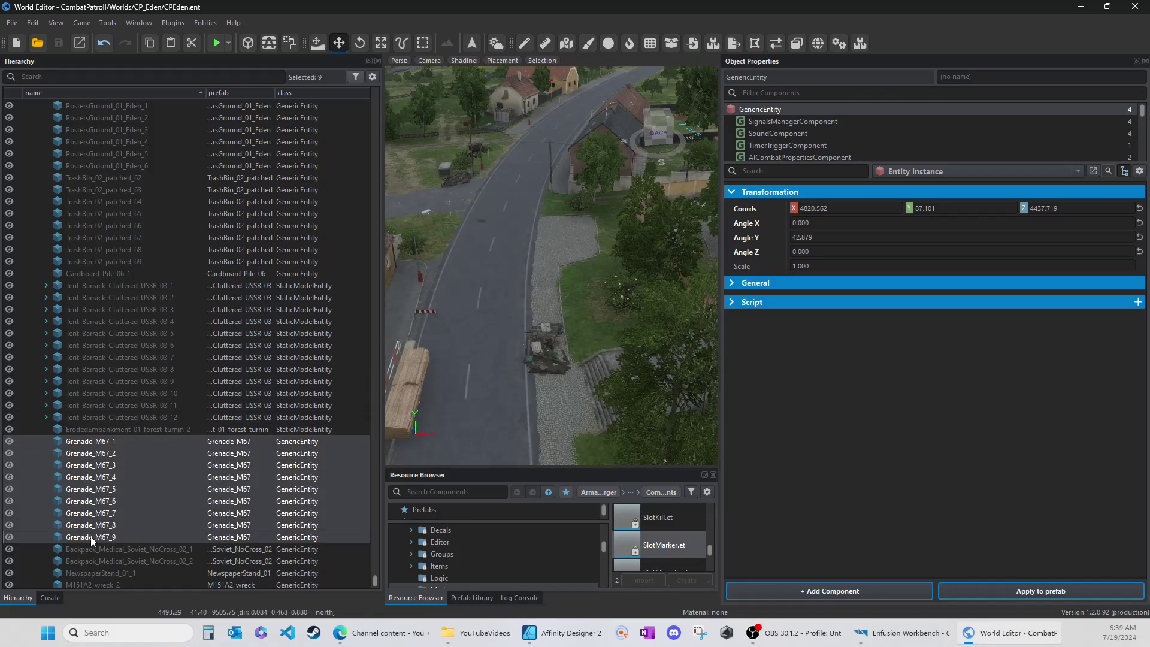
pyautogui.press('Delete')
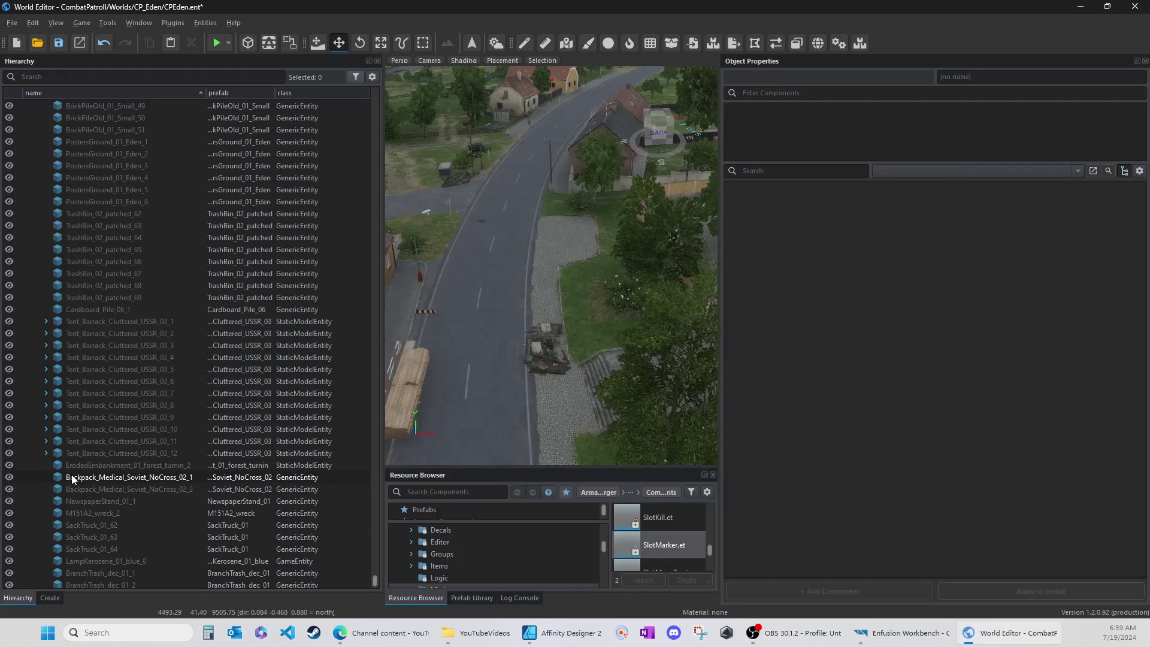
# Delete the five RPK magazine entities
pyautogui.scroll(7, 90, 462)
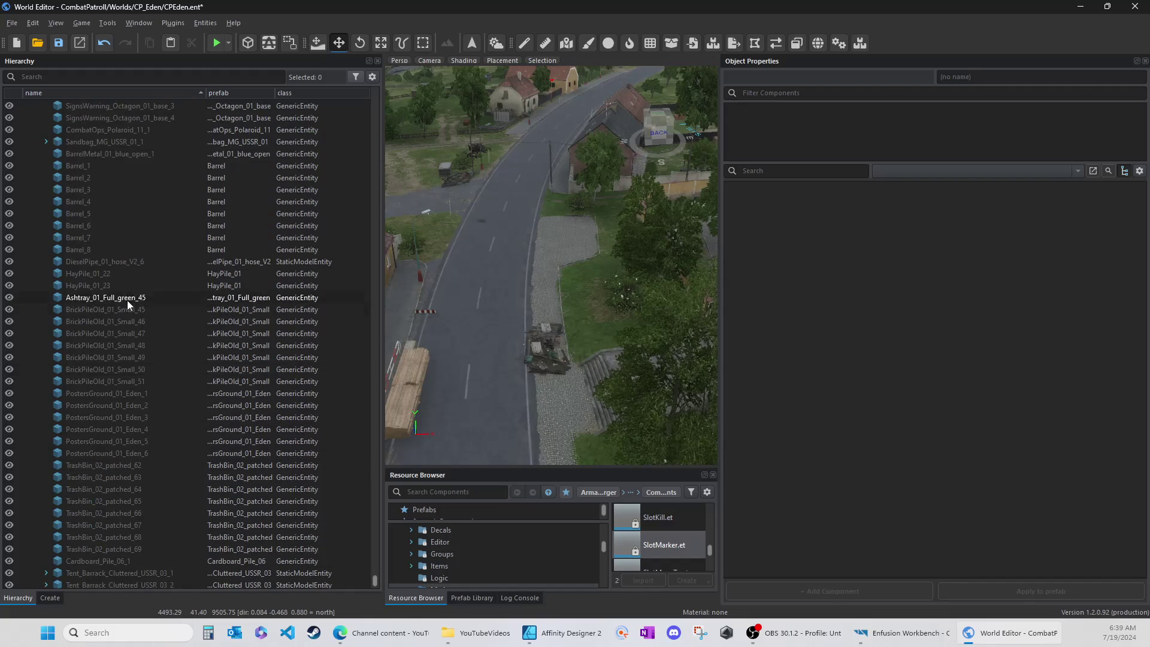
pyautogui.scroll(6, 95, 383)
pyautogui.scroll(17, 96, 397)
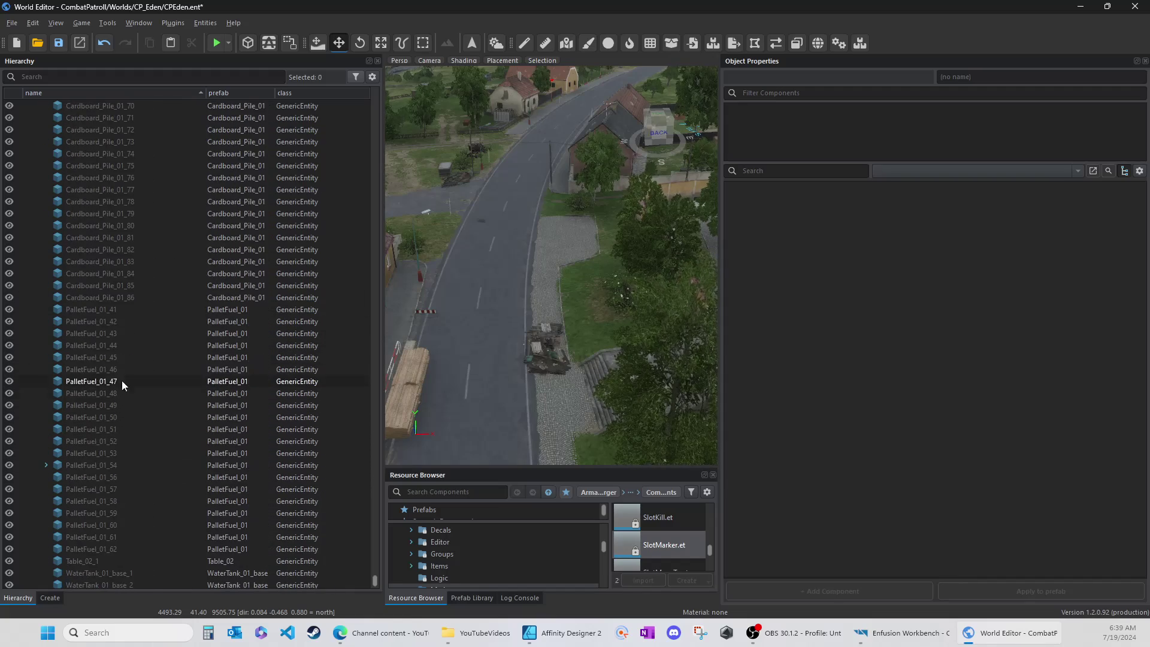
pyautogui.scroll(6, 130, 255)
pyautogui.scroll(20, 138, 254)
pyautogui.scroll(6, 127, 260)
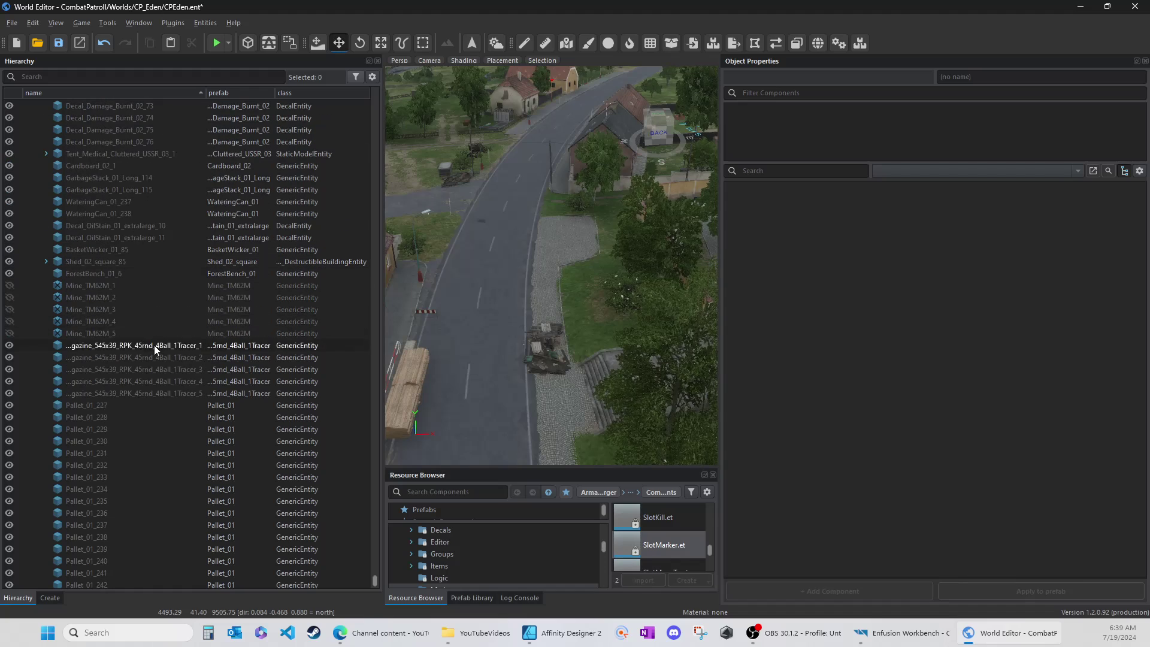
pyautogui.click(134, 345)
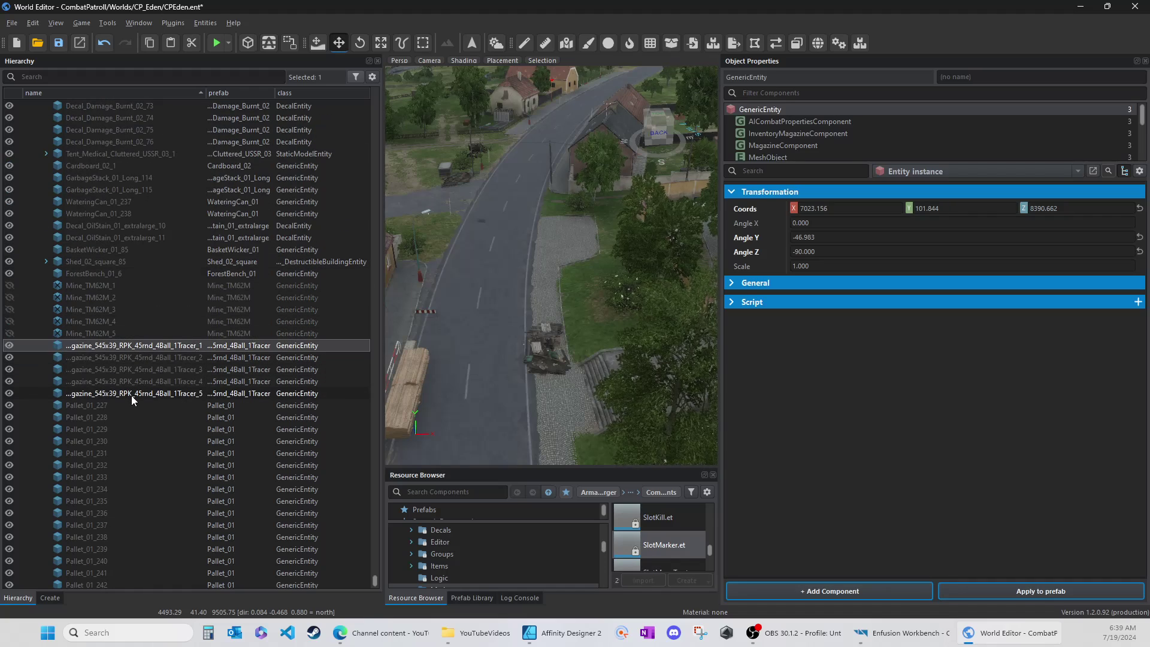
pyautogui.keyDown('shift'); pyautogui.click(131, 394); pyautogui.keyUp('shift')
pyautogui.press('Delete')
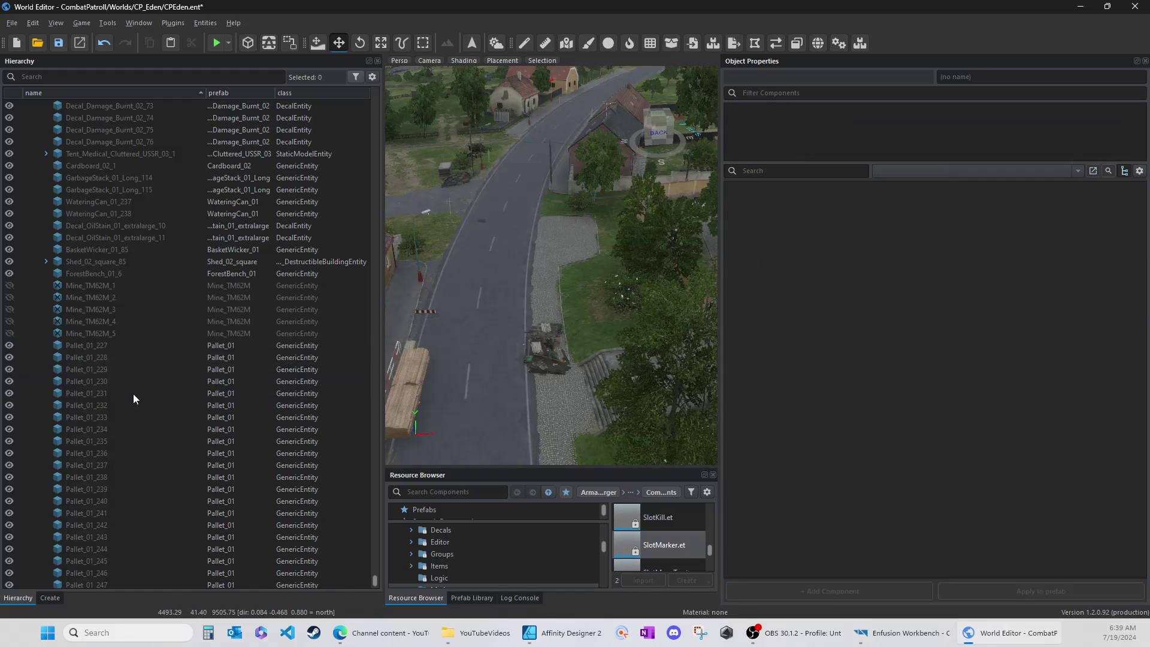
# Delete Mine_TM62M_1 through Mine_TM62M_5
pyautogui.click(88, 285)
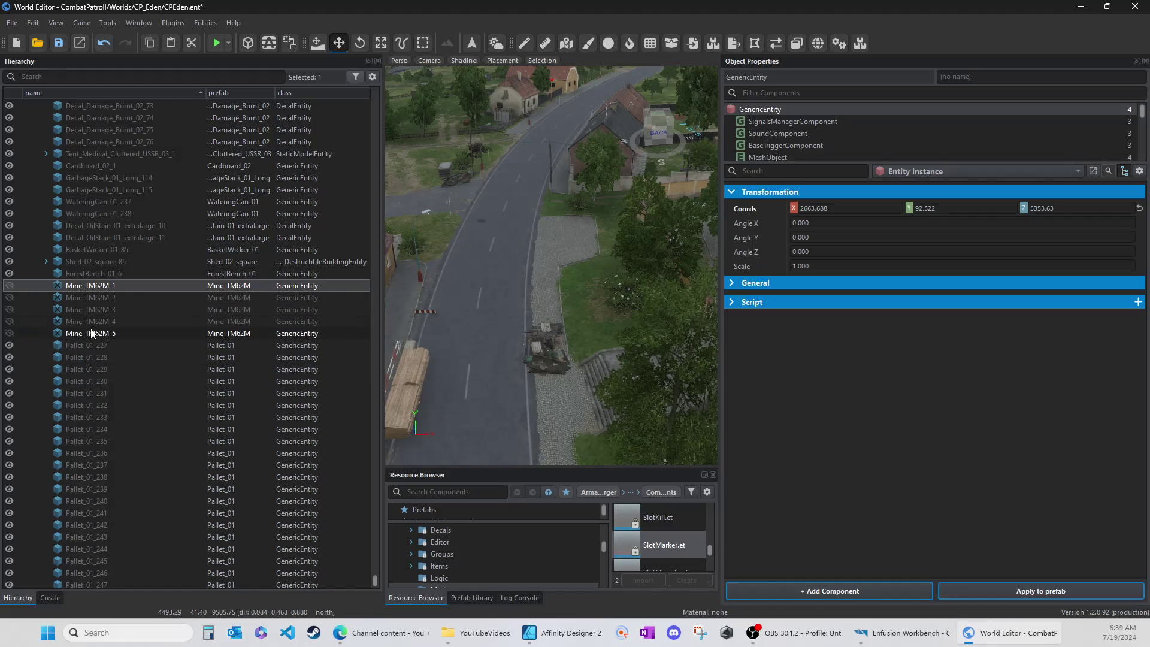
pyautogui.keyDown('shift'); pyautogui.click(91, 333); pyautogui.keyUp('shift')
pyautogui.press('Delete')
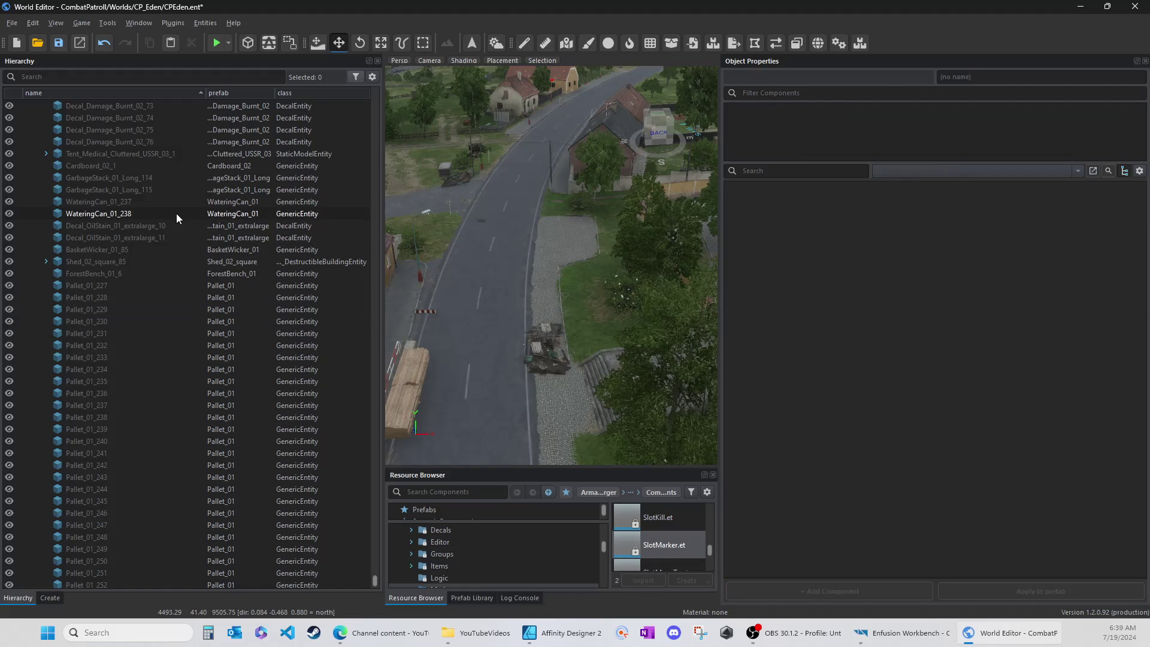
pyautogui.scroll(6, 108, 249)
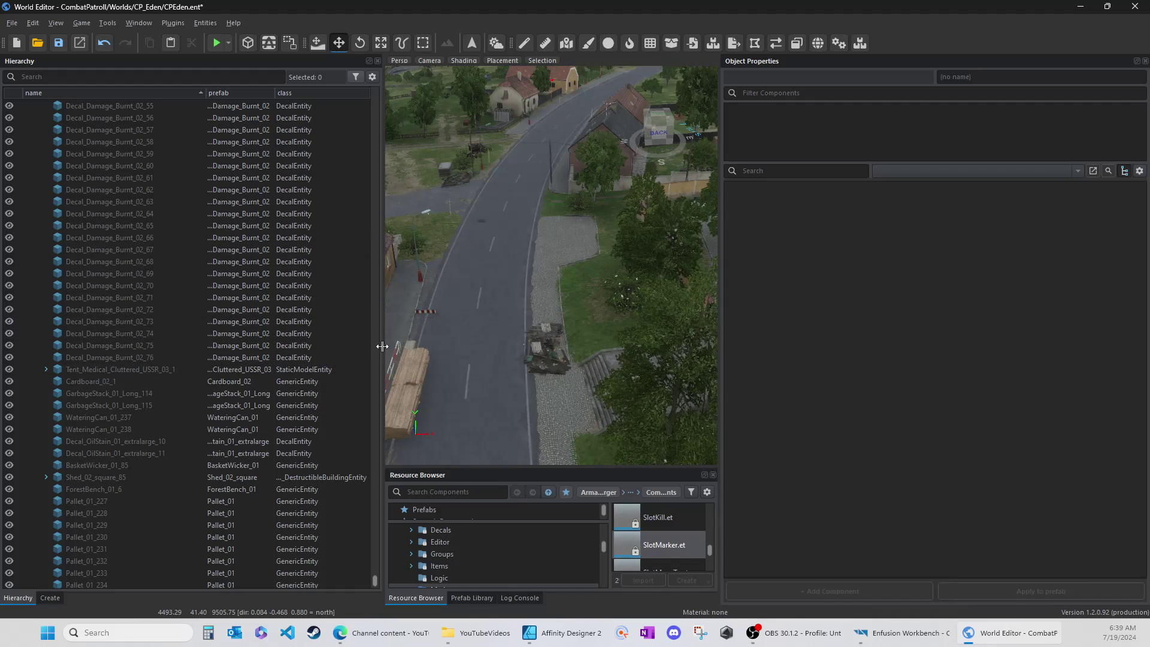
pyautogui.moveTo(382, 346); pyautogui.dragTo(435, 338)
pyautogui.scroll(10, 152, 263)
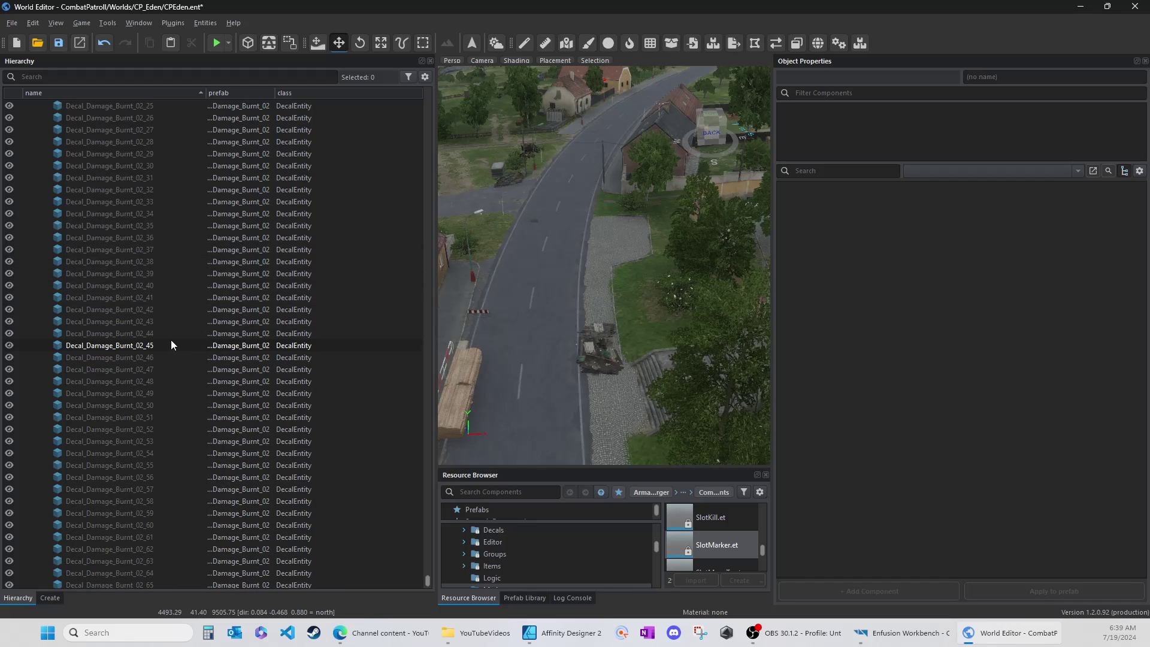
pyautogui.scroll(12, 120, 332)
# Filter by 'manager' and delete MusicManager_Base_1, TaskManager_Editor_1 and LoadoutManager_Base_2 from zImport
pyautogui.click(111, 73)
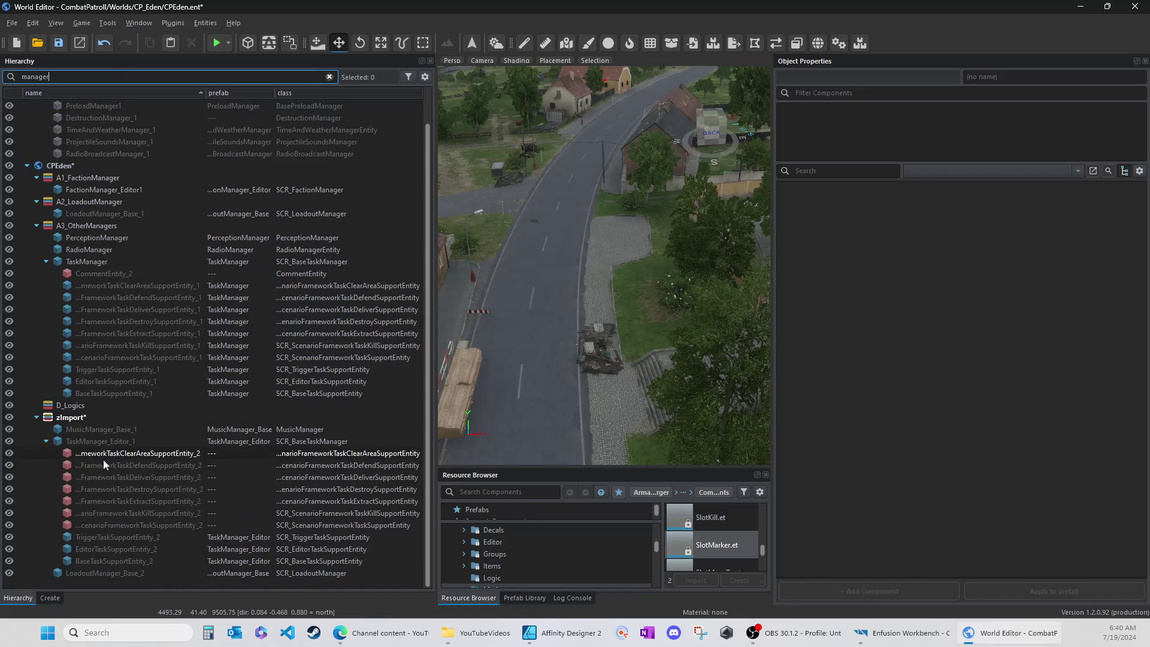
pyautogui.click(46, 441)
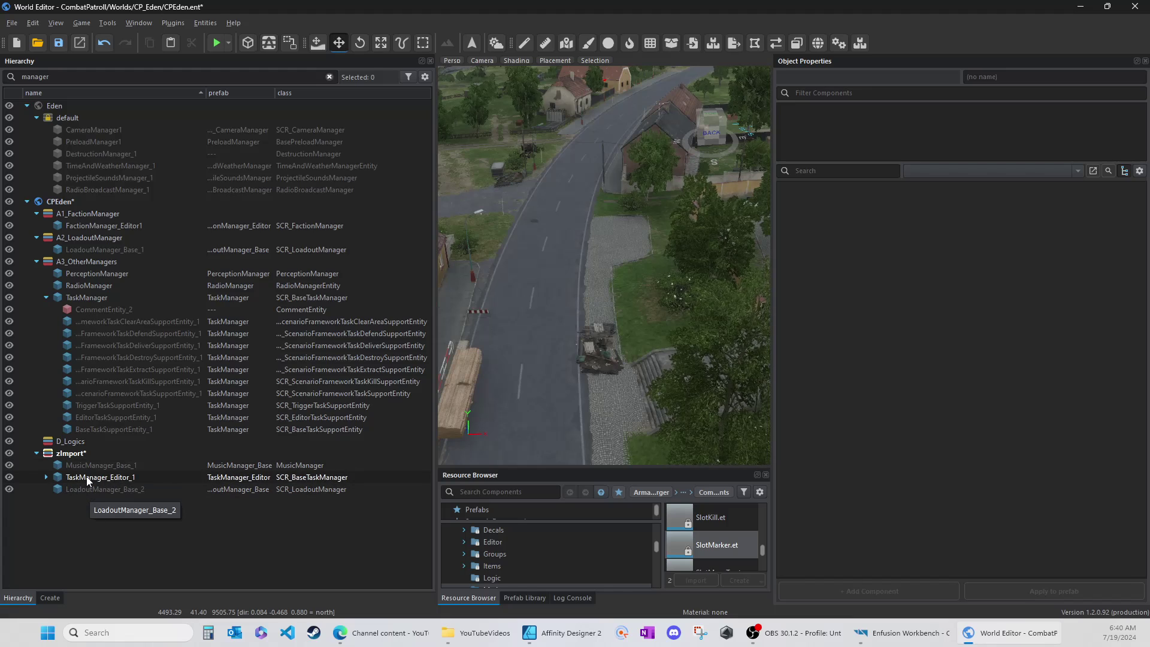
pyautogui.click(89, 465)
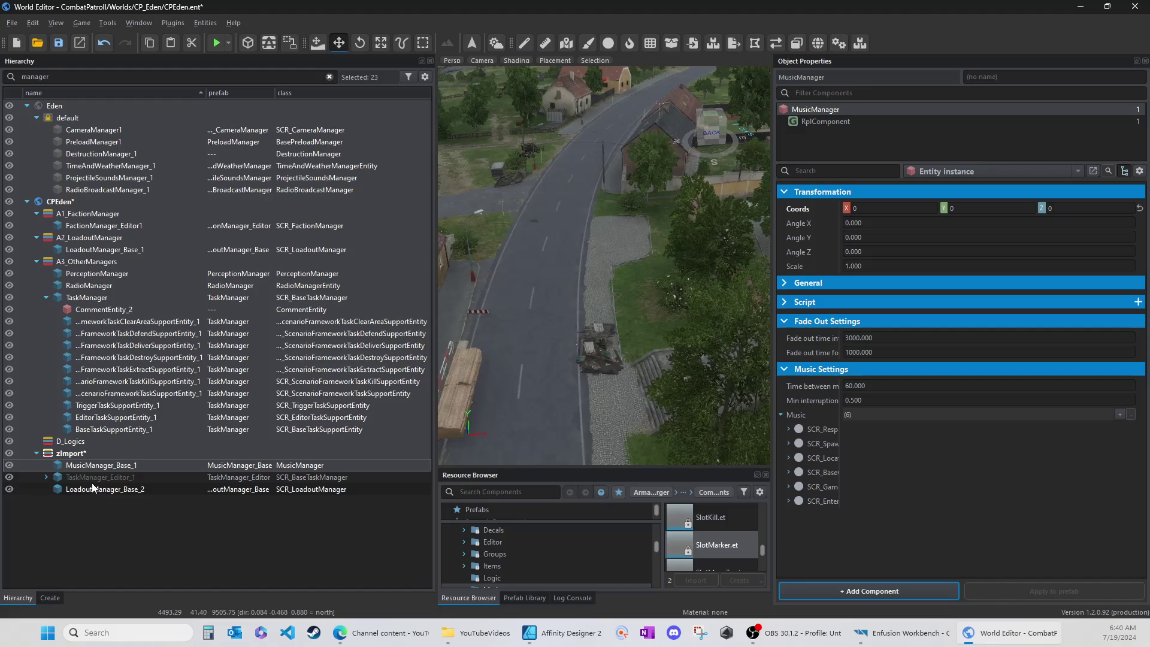
pyautogui.keyDown('shift'); pyautogui.click(92, 489); pyautogui.keyUp('shift')
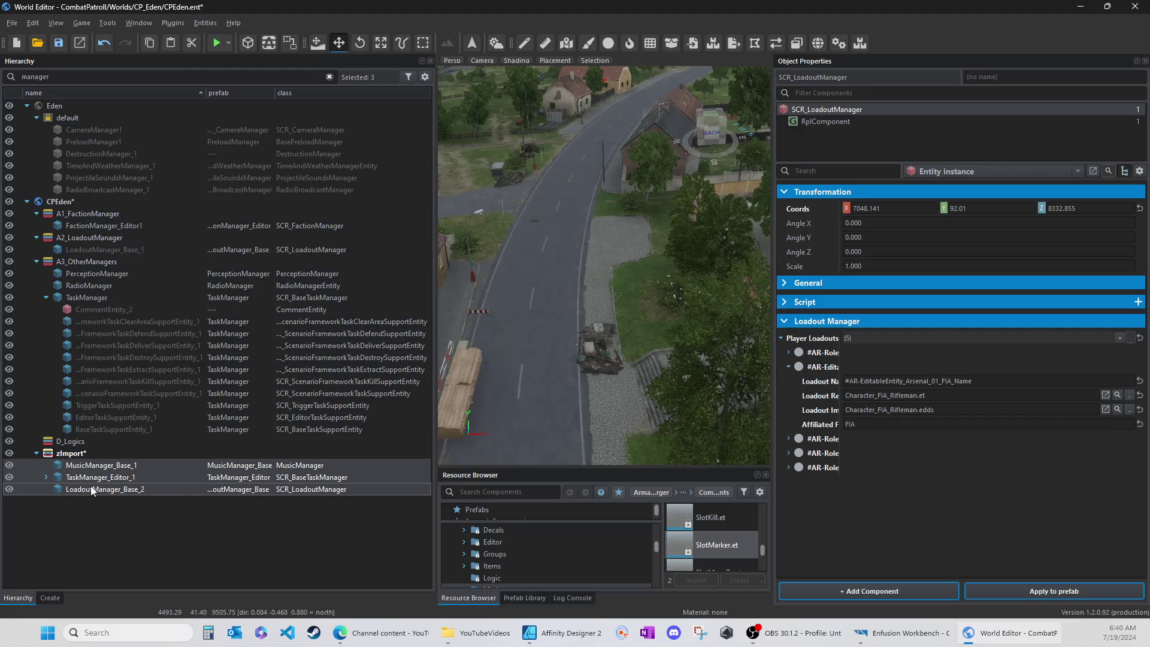
pyautogui.press('Delete')
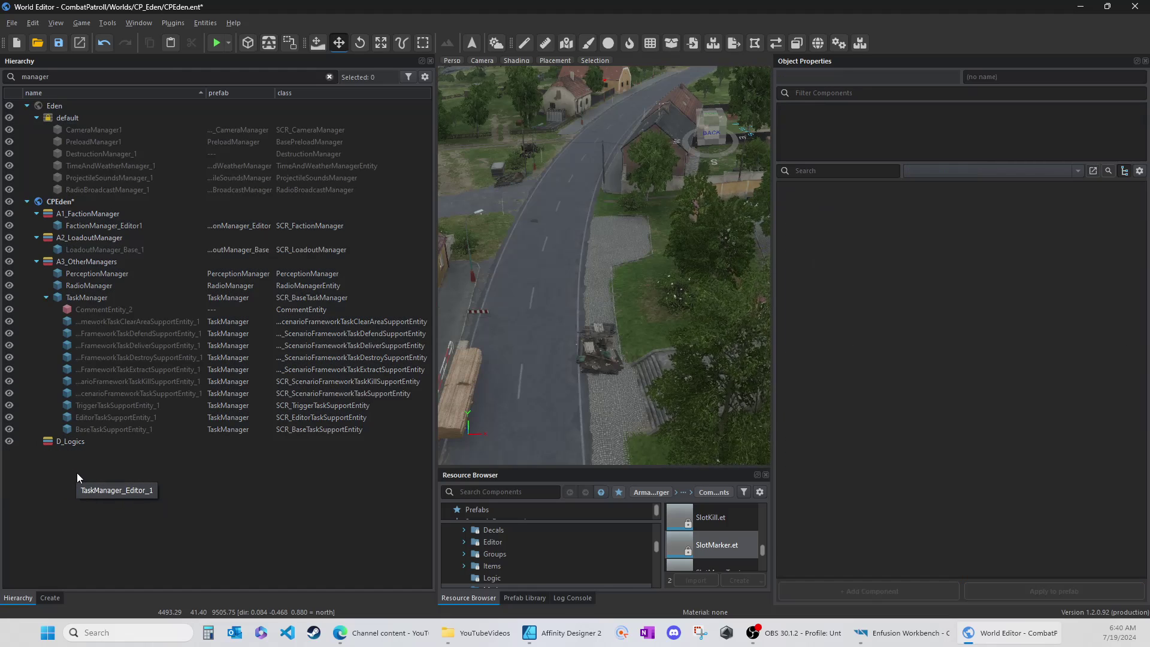
# Clear the name filter, fold default, Eden and zImport, and expand A3_OtherManagers
pyautogui.click(329, 77)
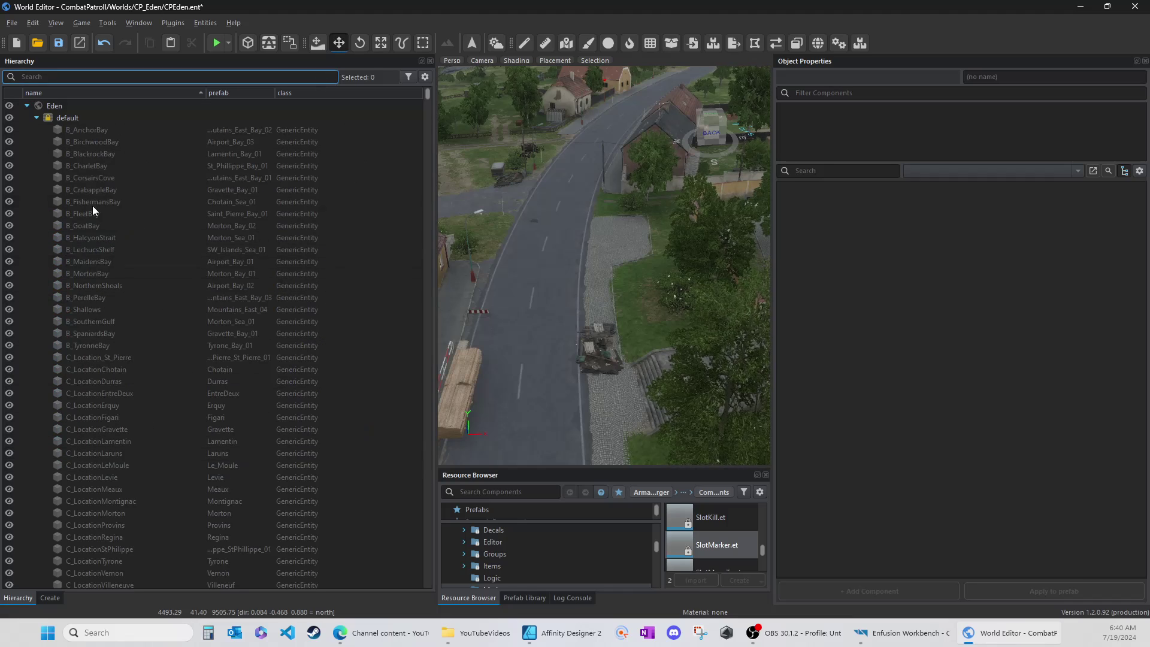
pyautogui.click(36, 117)
pyautogui.click(27, 106)
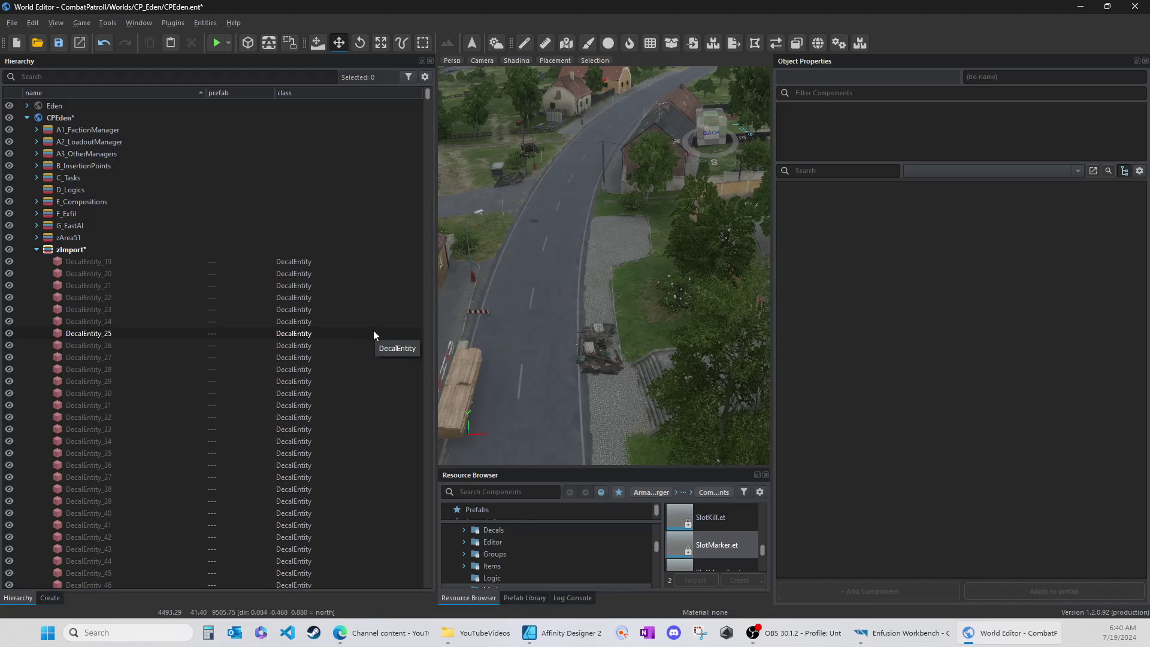
pyautogui.click(37, 249)
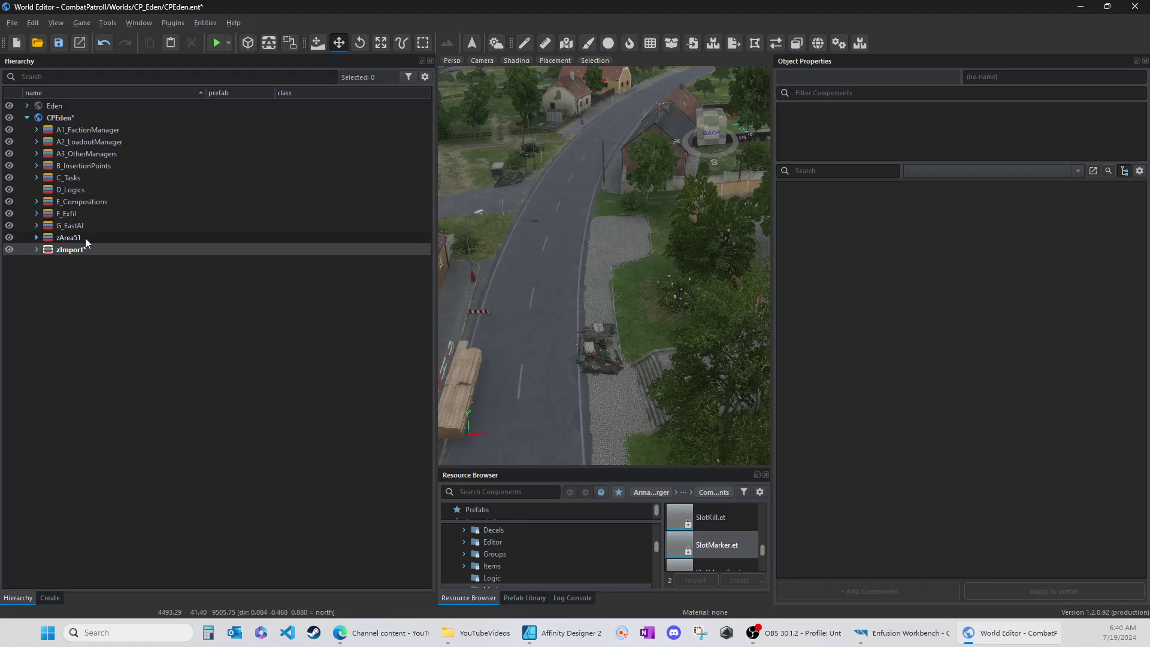
pyautogui.click(38, 154)
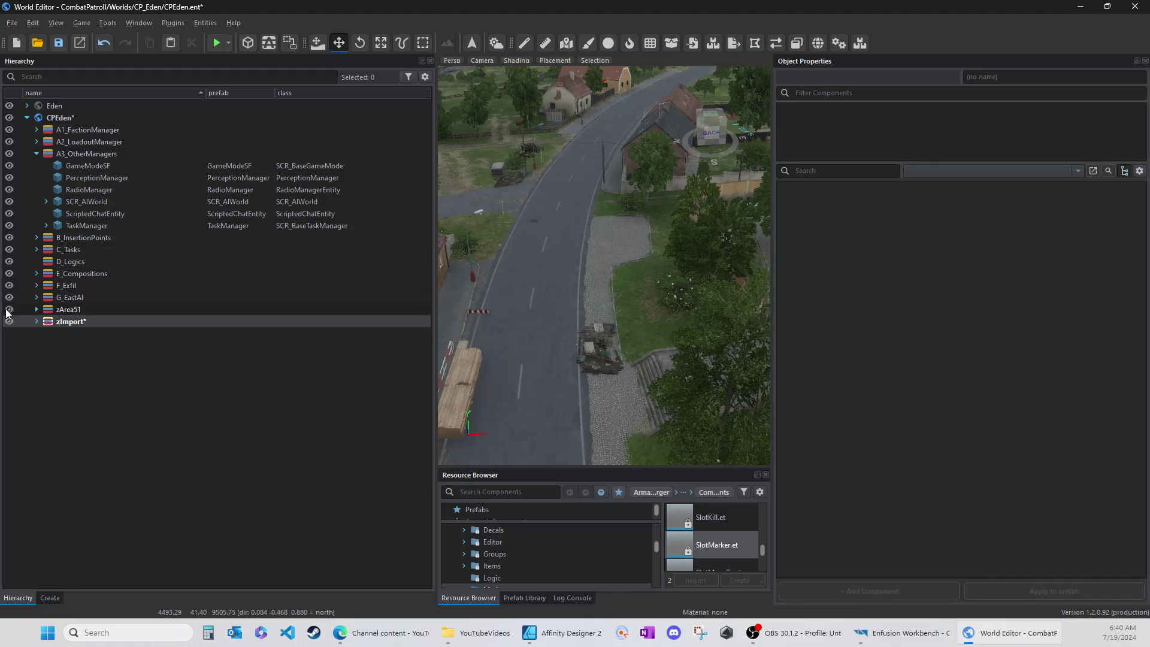
# Set SCR_AIWorld's first NavmeshWorldComponent file to MP's Coop_CombatOps_Eden.nmn instead of GM_Eden.nmn
pyautogui.click(62, 201)
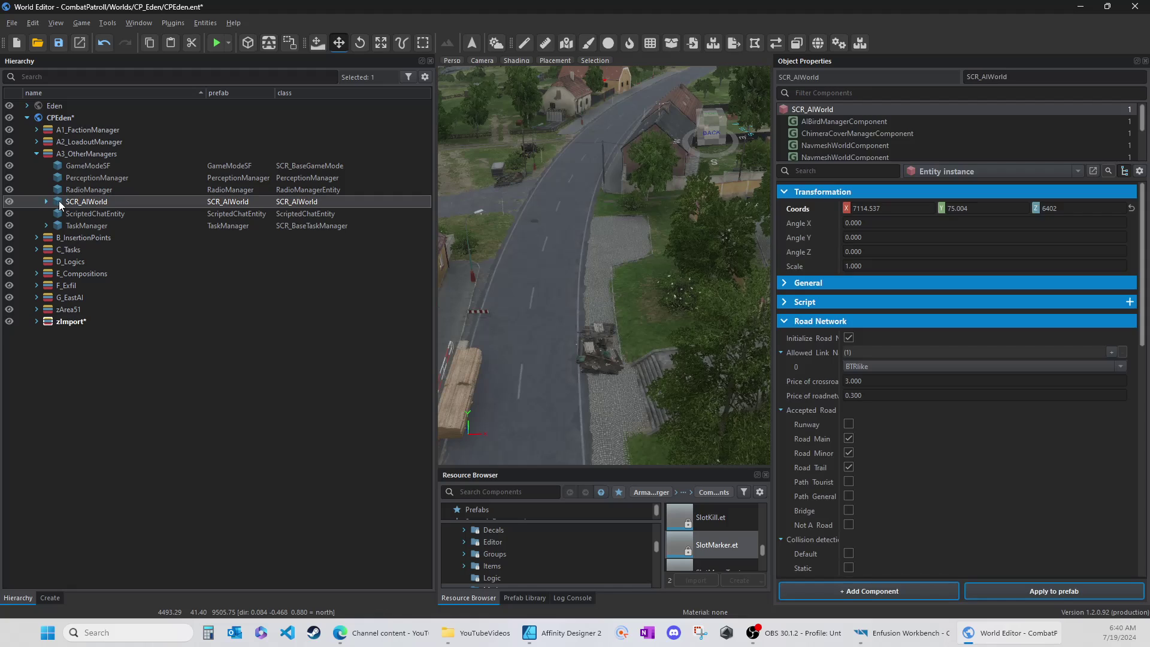
pyautogui.click(46, 201)
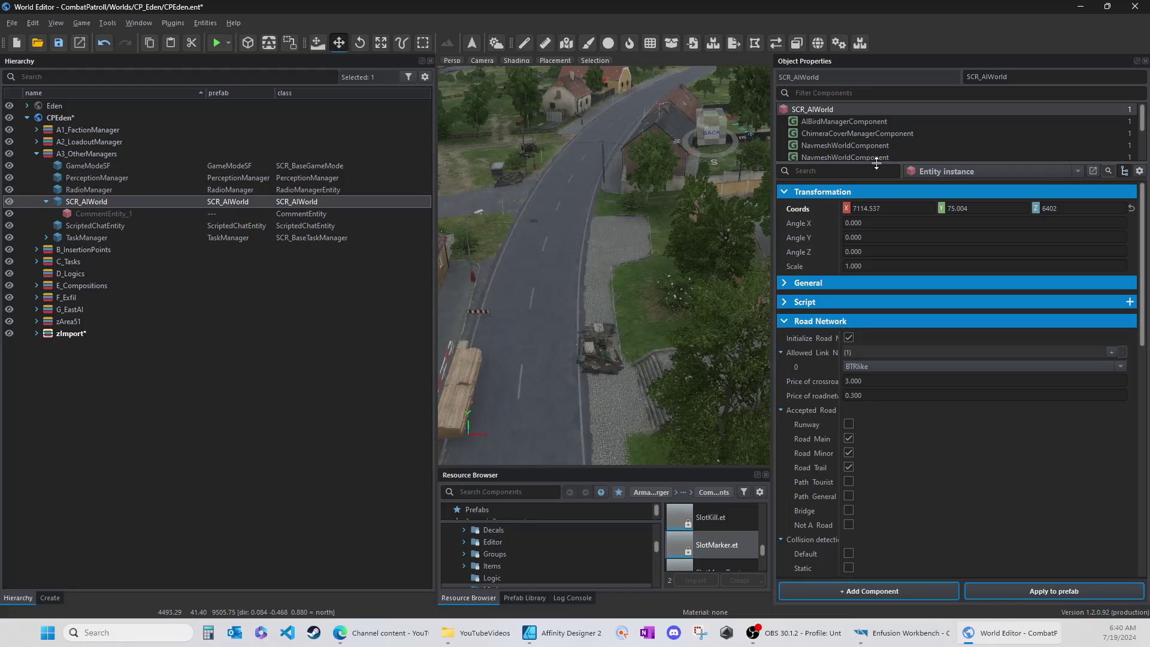
pyautogui.moveTo(877, 163); pyautogui.dragTo(879, 238)
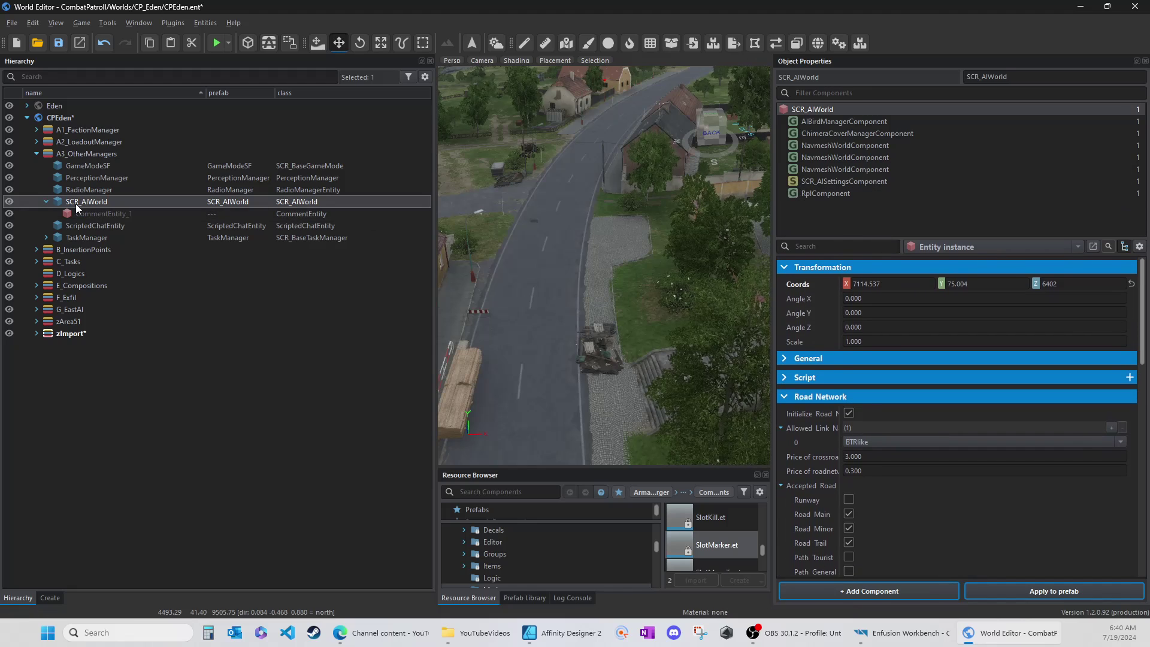
pyautogui.click(832, 145)
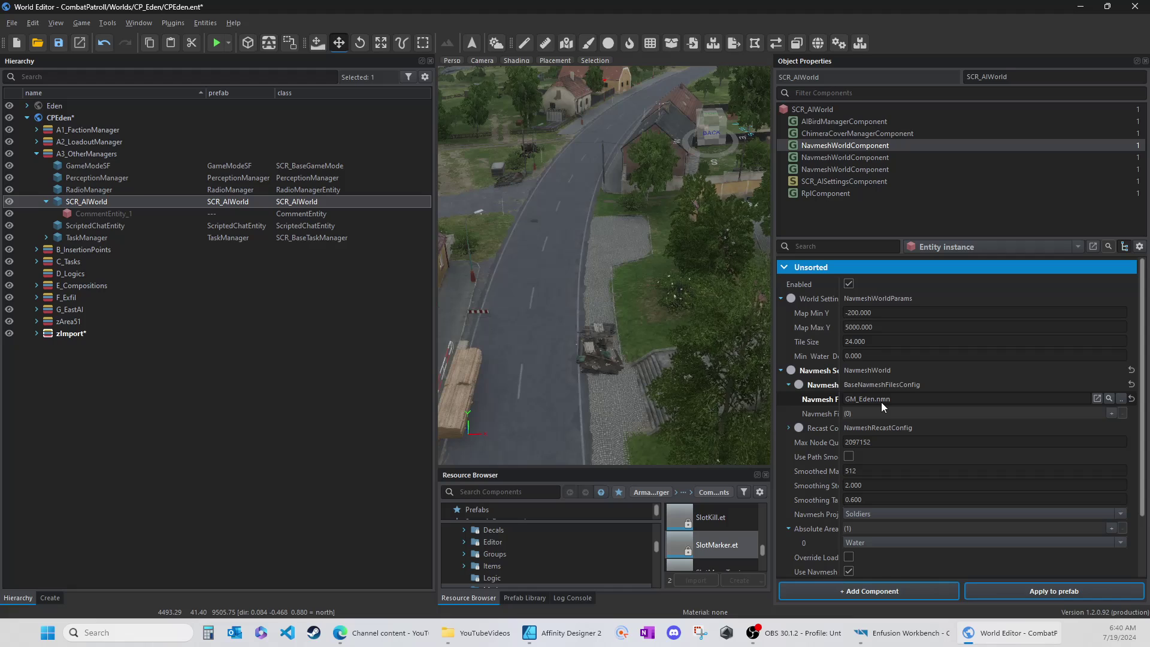
pyautogui.click(1121, 399)
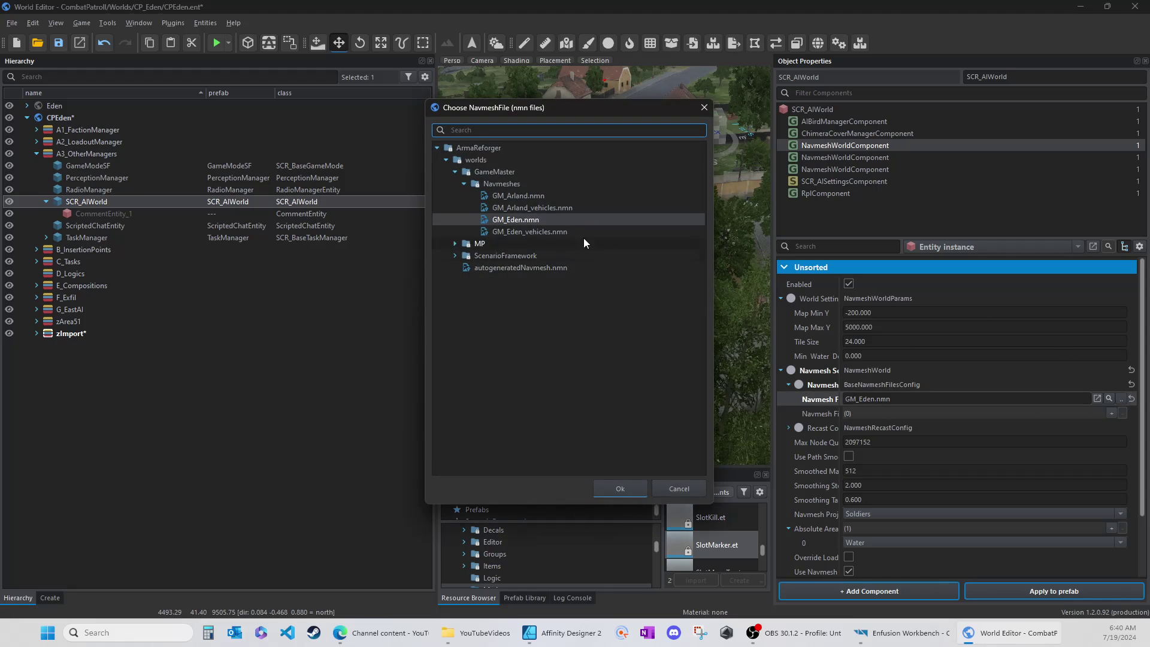
pyautogui.click(455, 244)
pyautogui.click(464, 257)
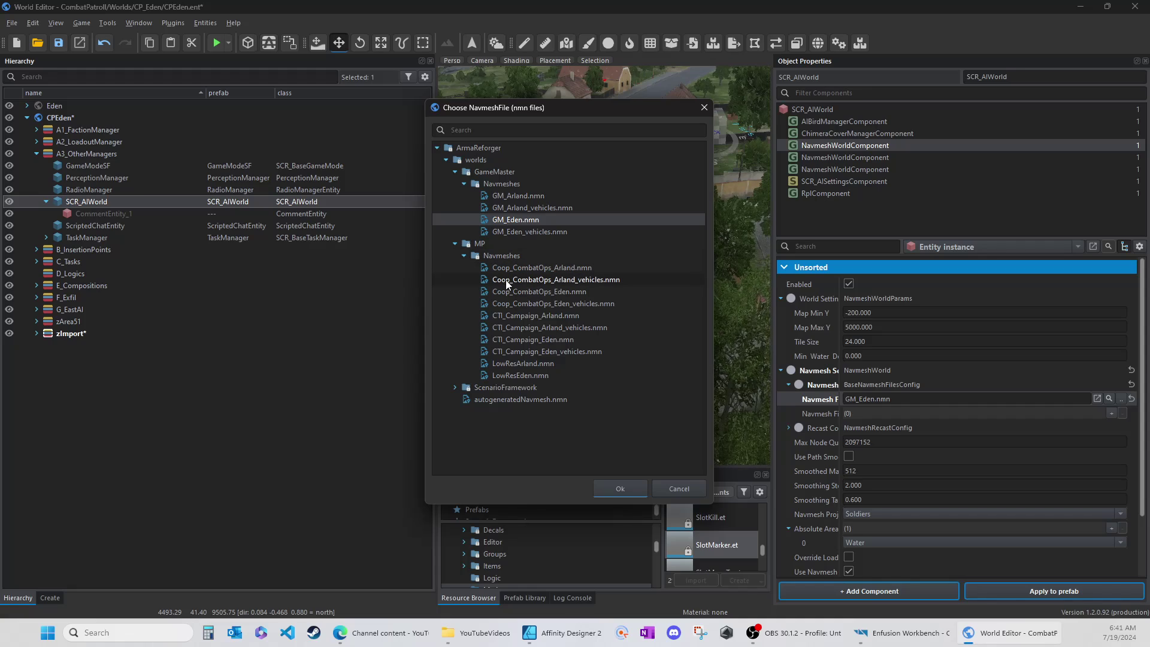
pyautogui.click(533, 292)
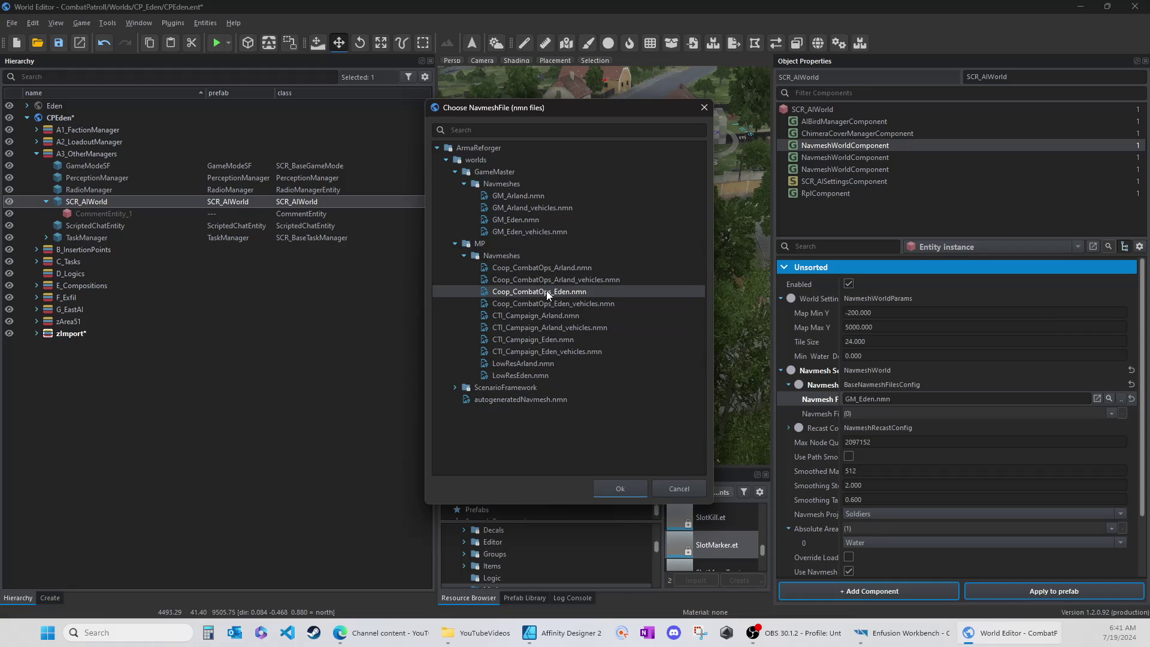
pyautogui.click(613, 489)
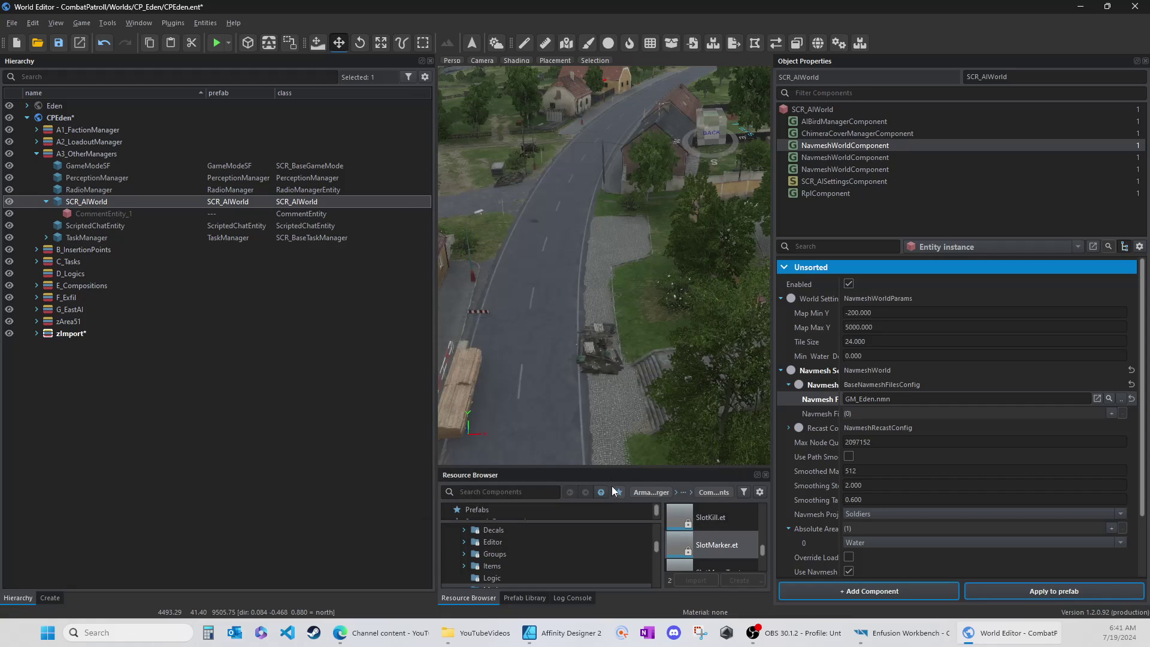
# Set the second NavmeshWorldComponent's file to Coop_CombatOps_Eden_vehicles.nmn
pyautogui.click(842, 157)
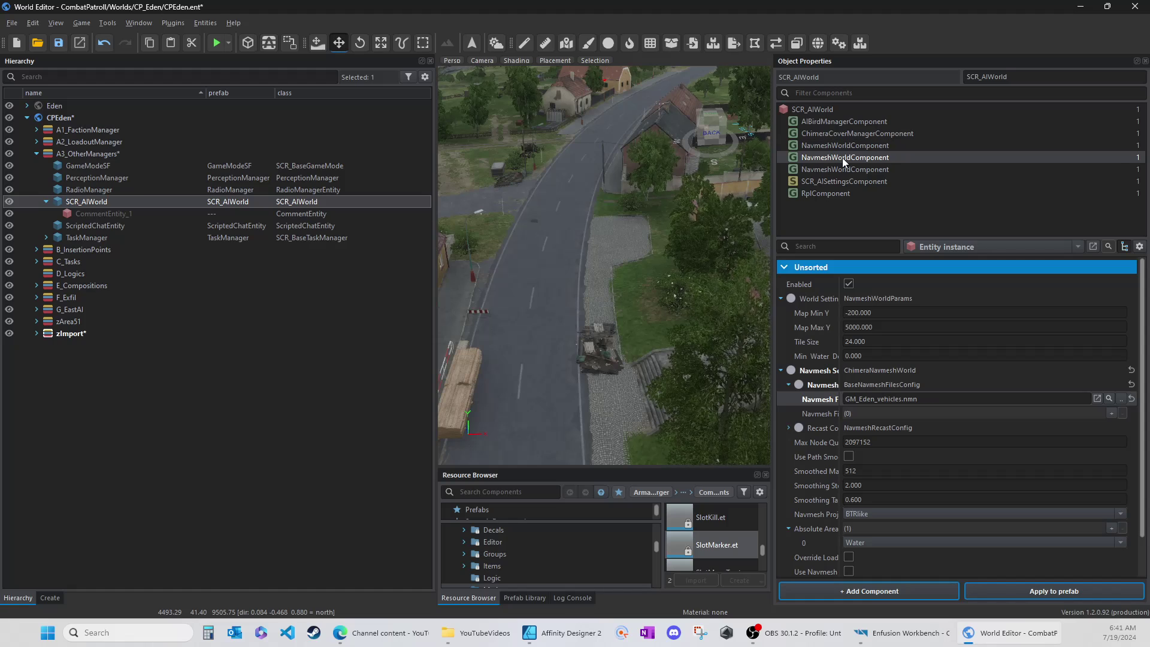
pyautogui.click(1120, 399)
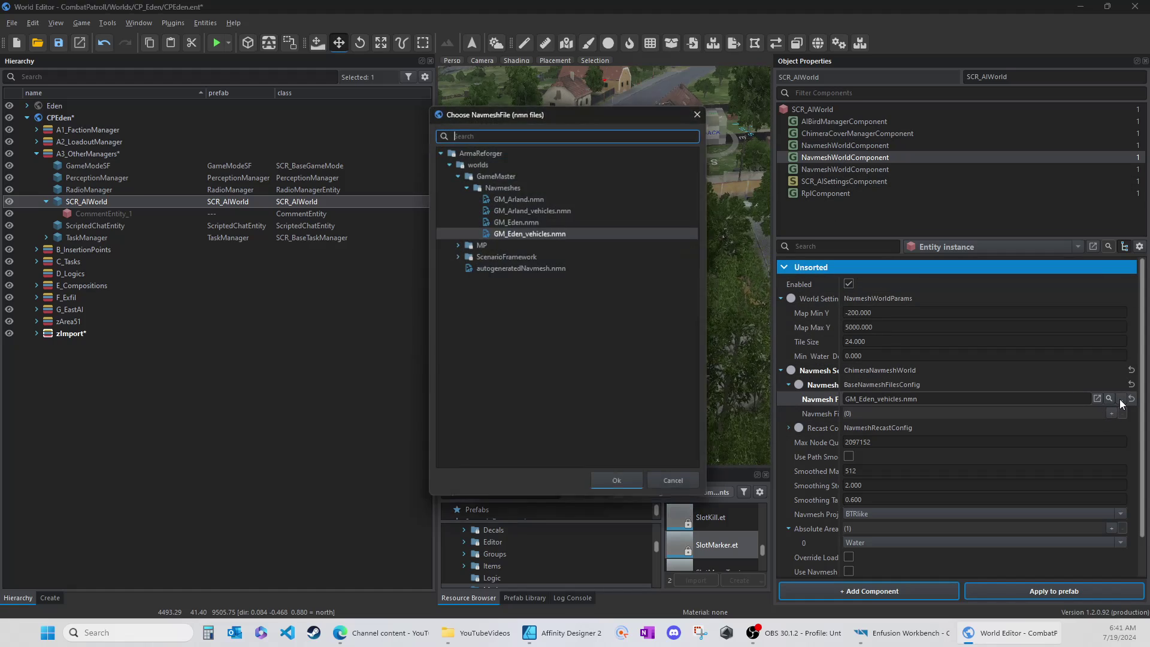
pyautogui.click(455, 244)
pyautogui.click(465, 256)
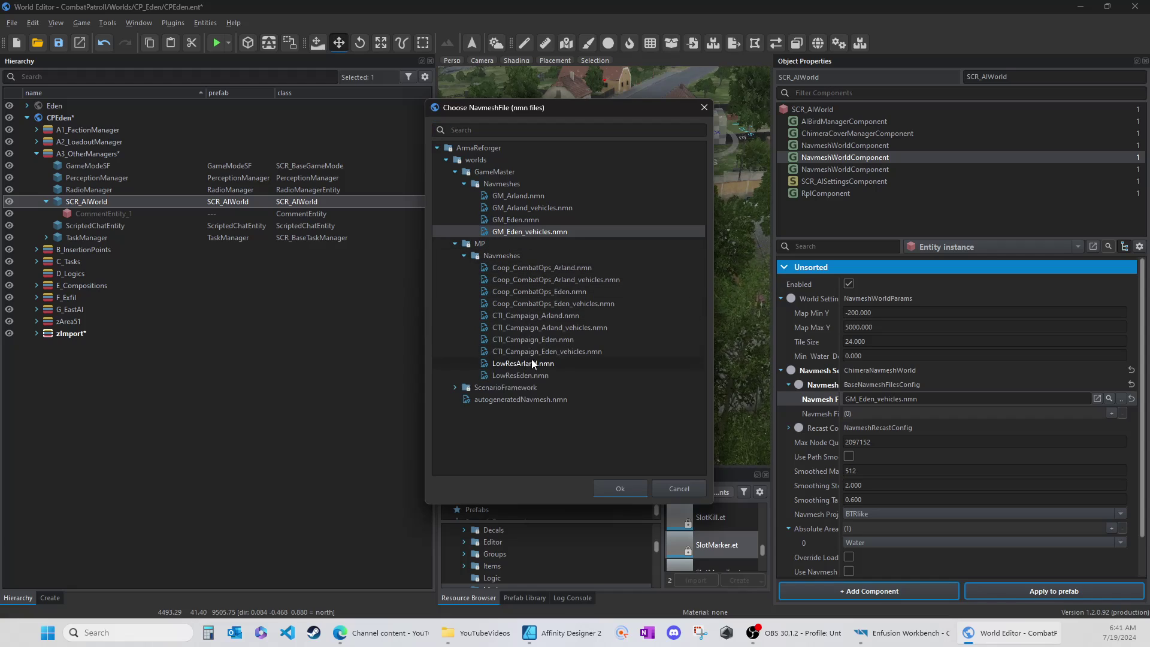
pyautogui.click(517, 303)
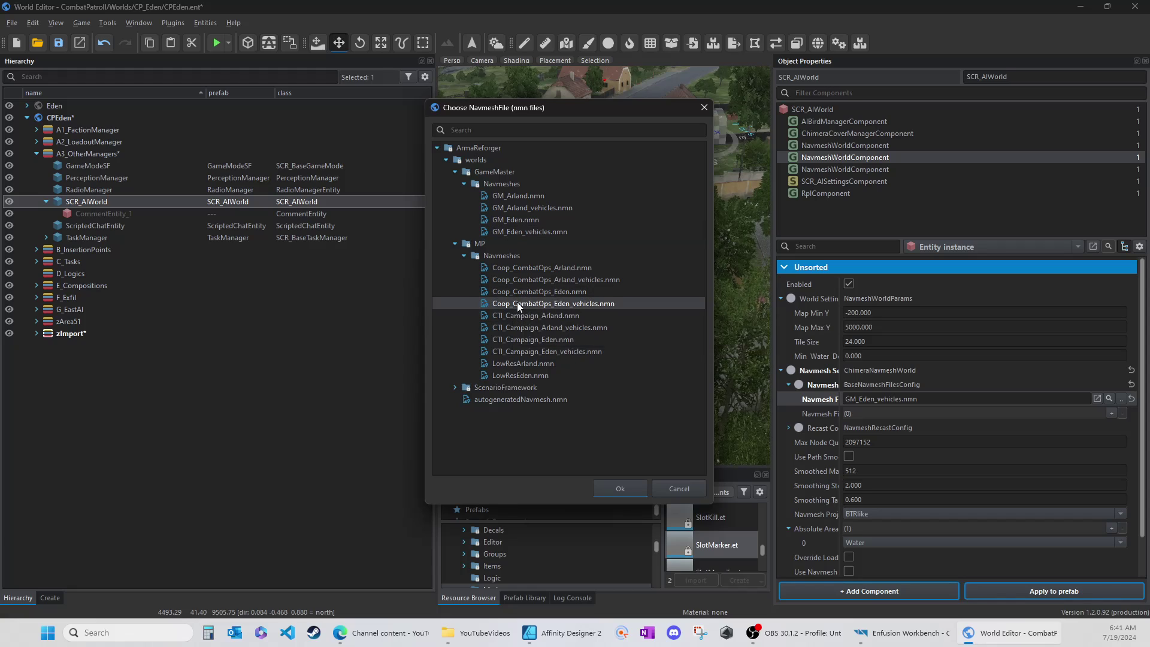
pyautogui.click(615, 488)
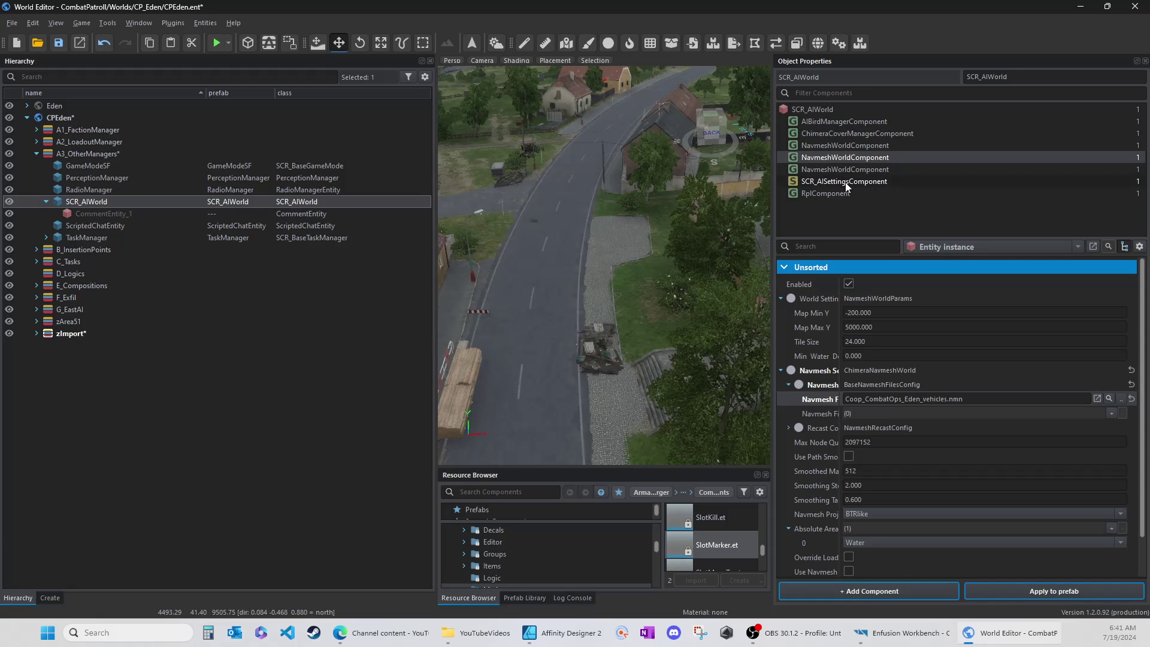
pyautogui.click(820, 170)
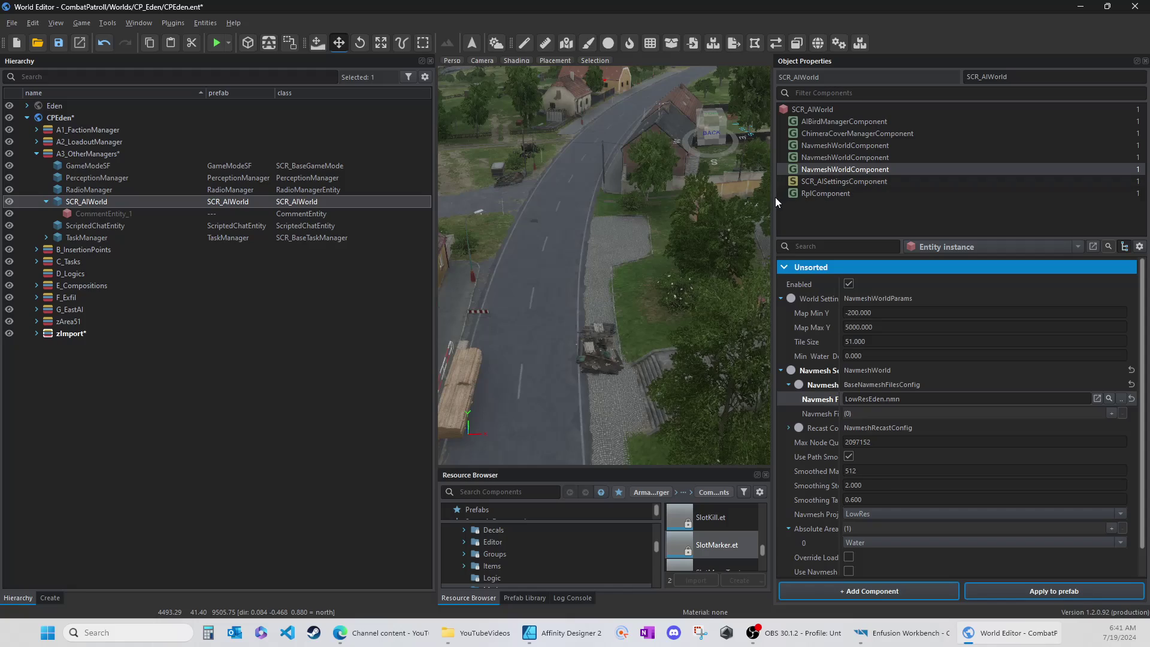
# Widen the 3D view, keep LowResEden.nmn on the third navmesh, and recheck the first two
pyautogui.moveTo(435, 264); pyautogui.dragTo(175, 275)
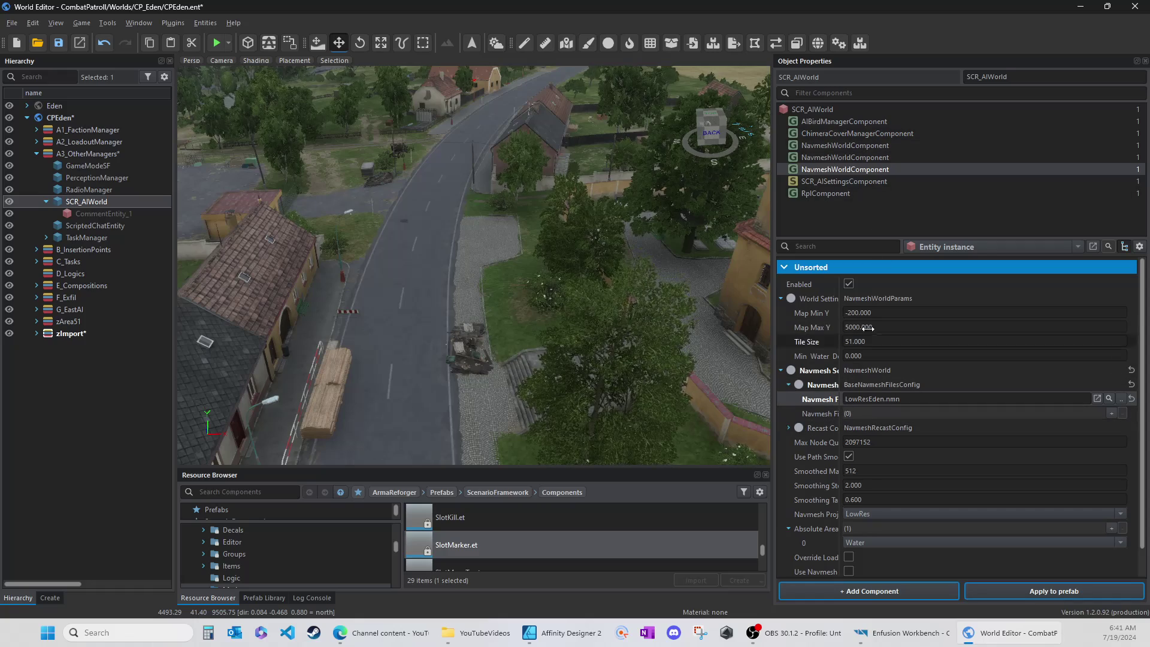
pyautogui.click(1120, 398)
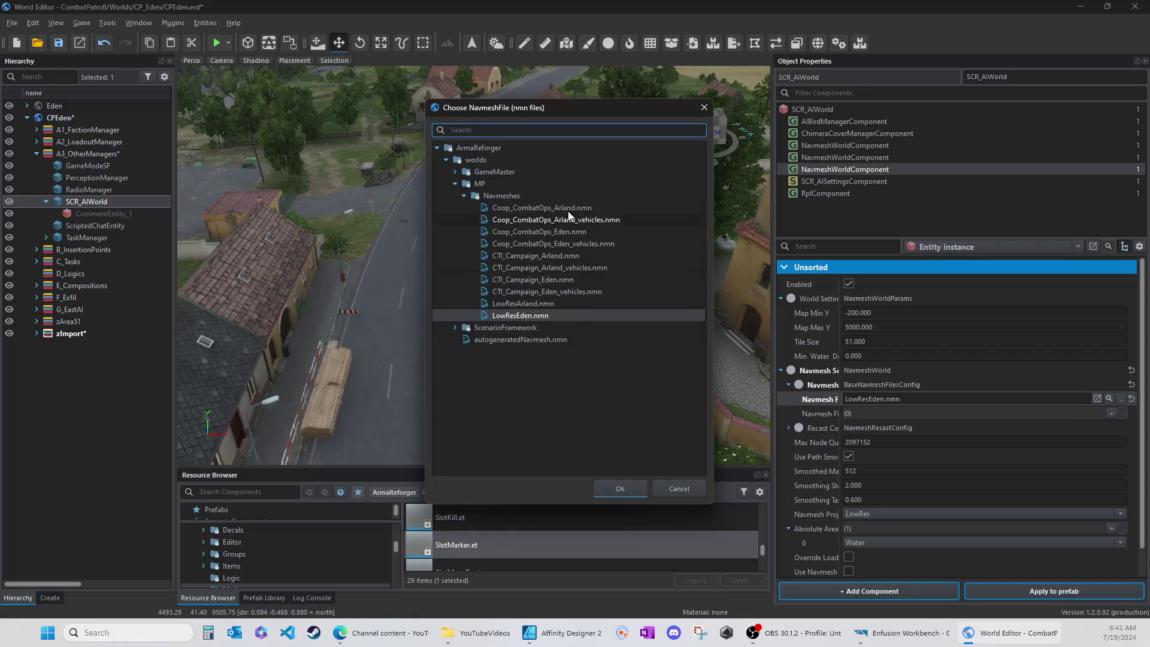
pyautogui.click(515, 316)
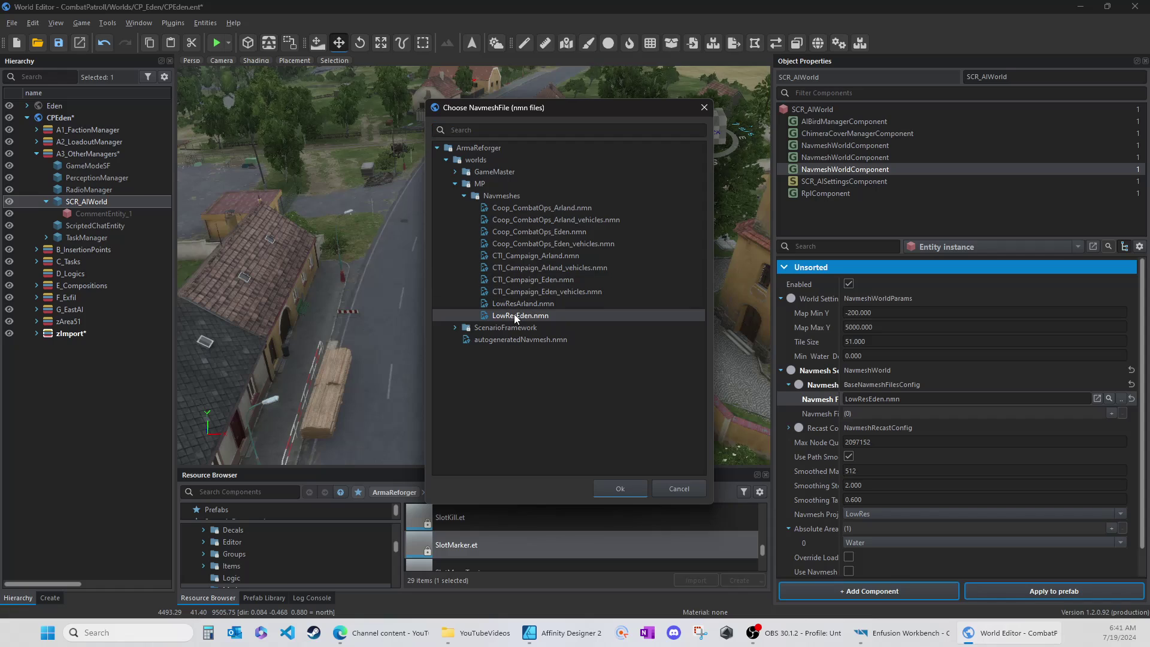
pyautogui.click(618, 488)
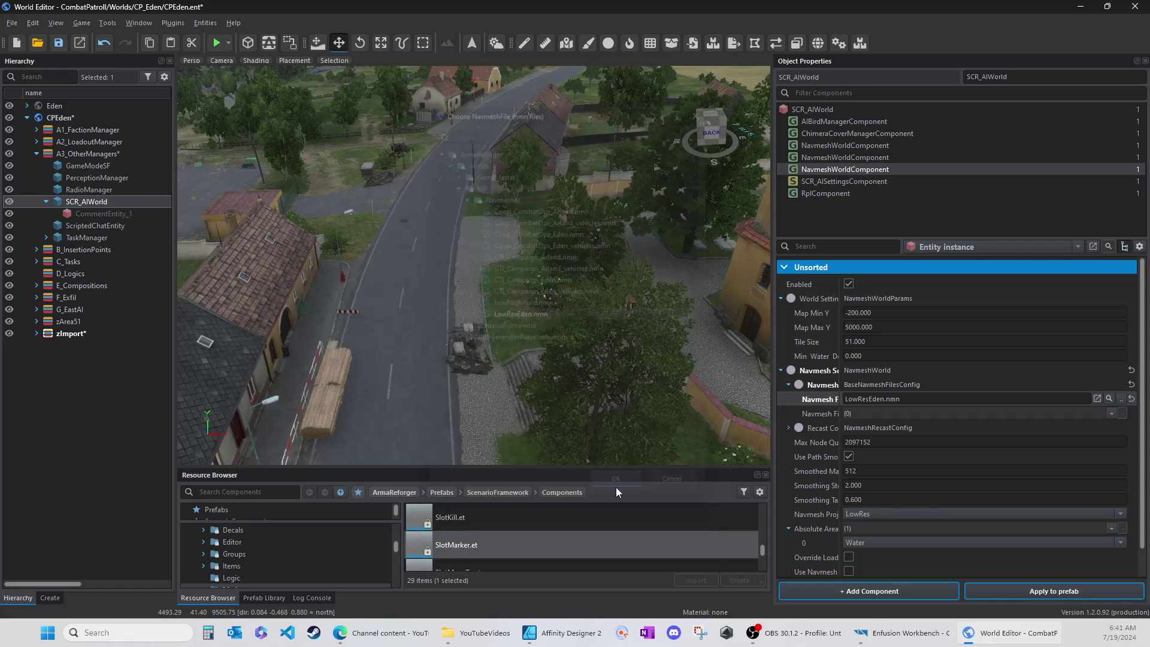
pyautogui.click(844, 146)
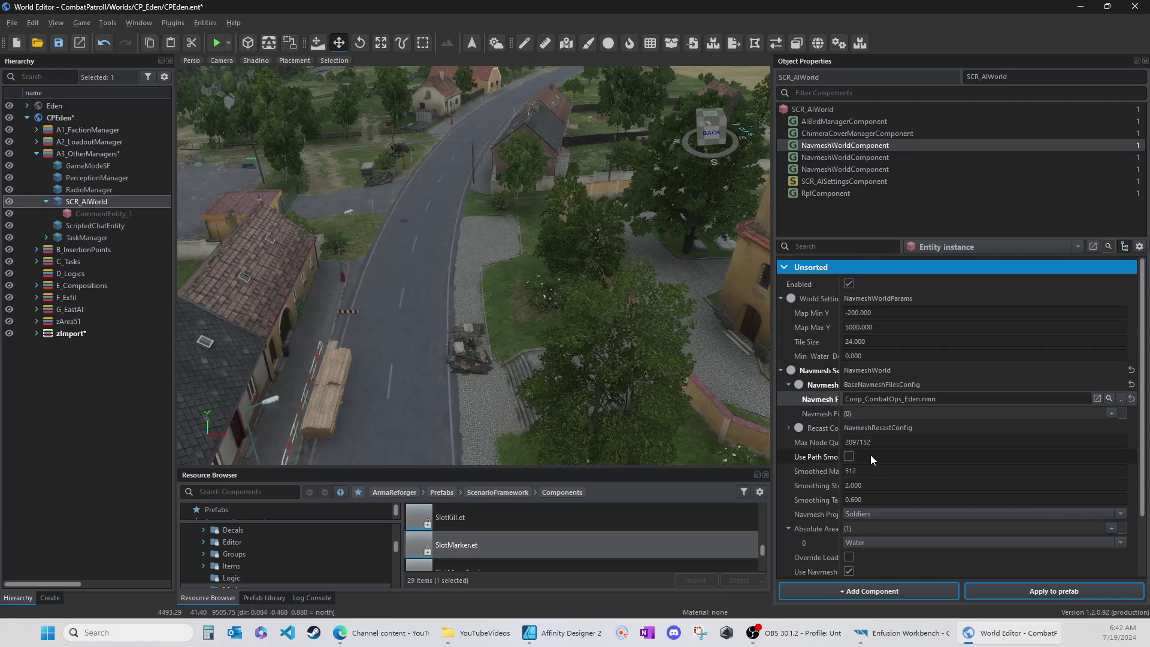
pyautogui.click(843, 158)
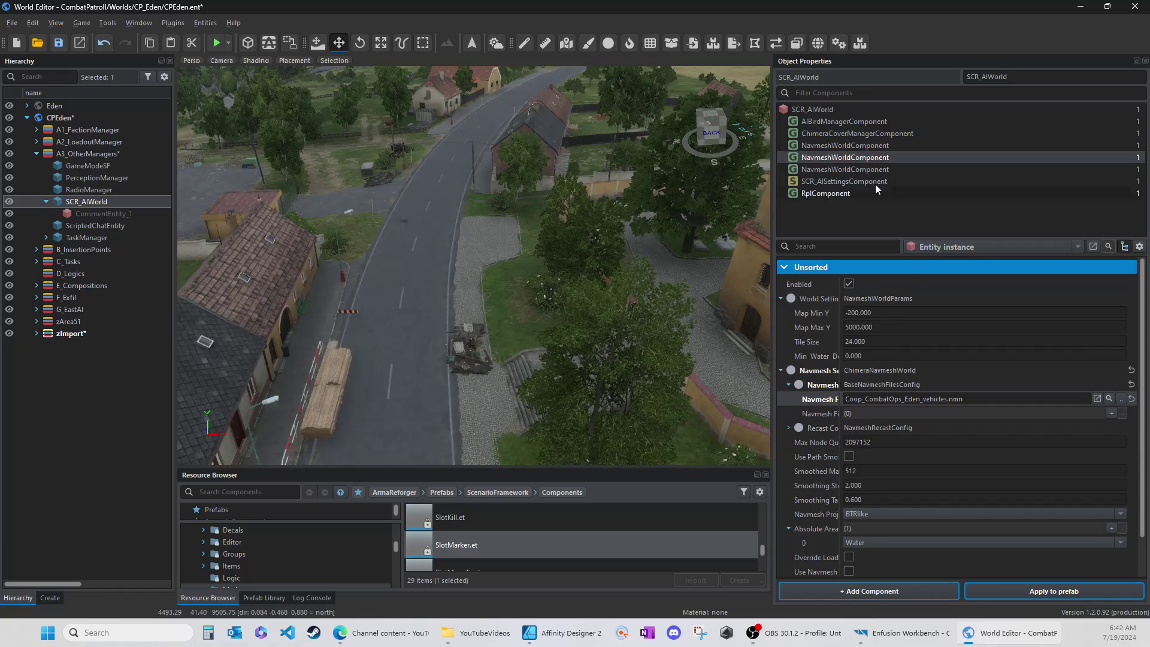
# Save the CPEden world, then open and dismiss the Edit menu
pyautogui.click(58, 42)
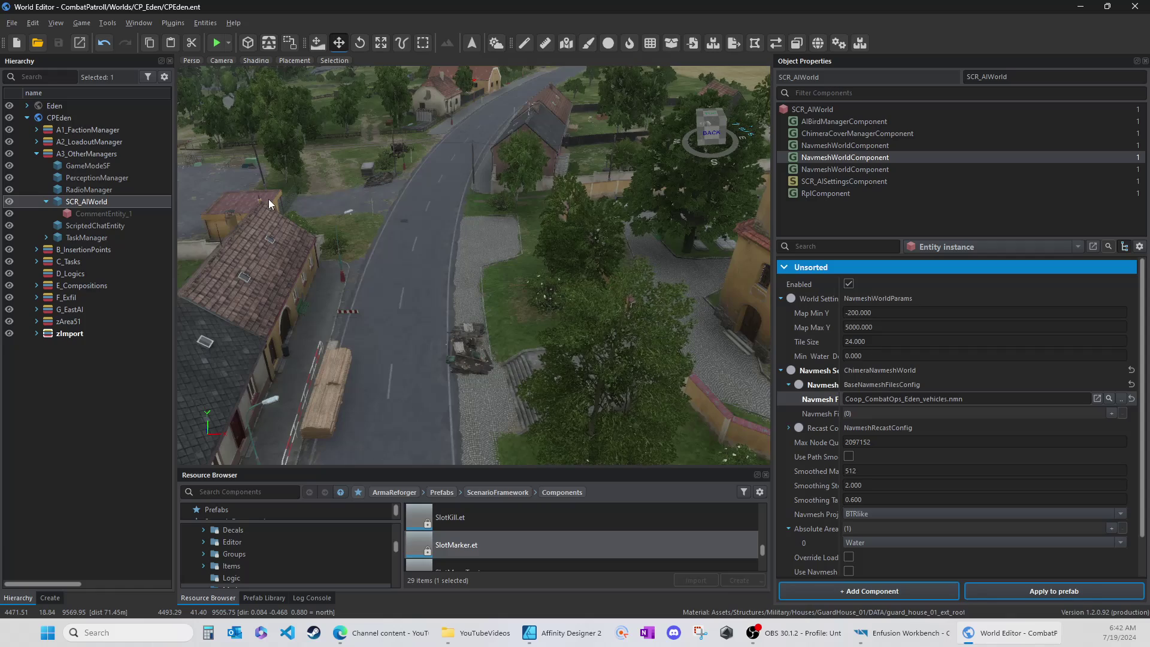
pyautogui.click(39, 26)
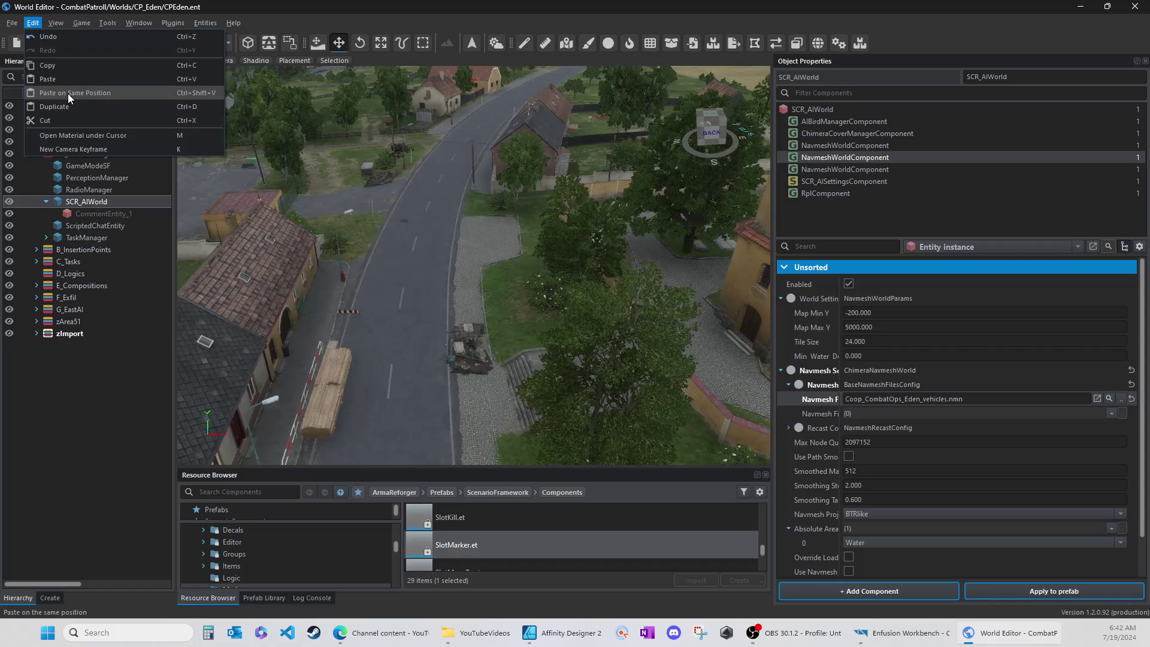
pyautogui.click(256, 2)
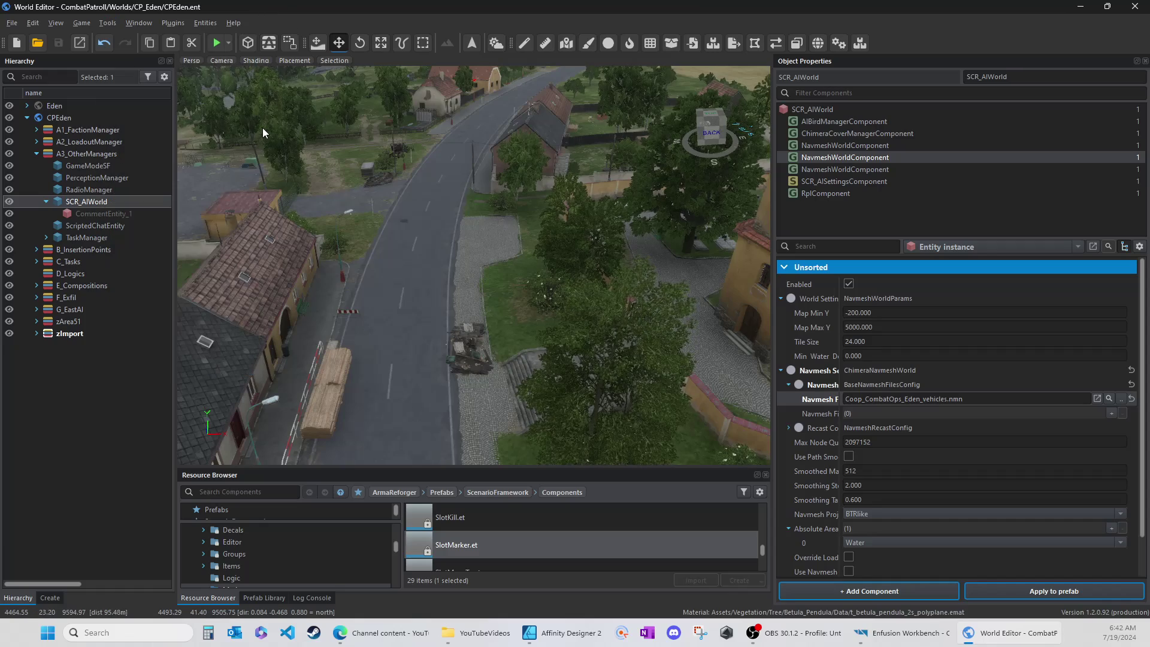
# Delete CommentEntity_1 and CommentEntity_2, confirming each, then fold TaskManager and A3_OtherManagers
pyautogui.click(91, 218)
pyautogui.press('Delete')
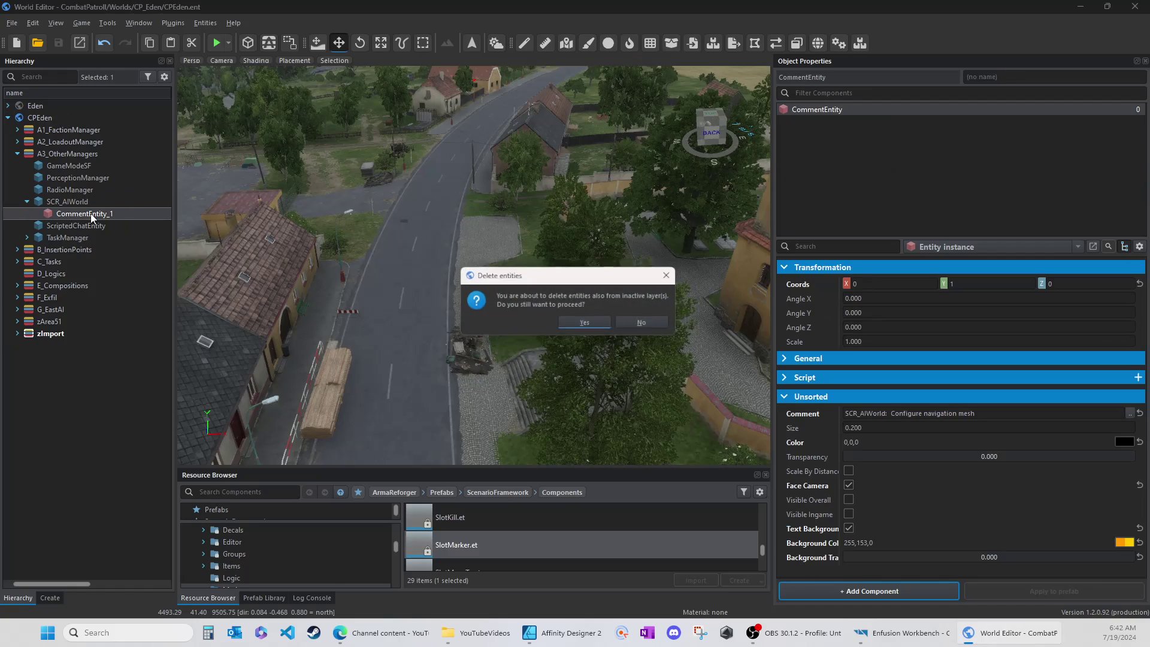
pyautogui.click(586, 324)
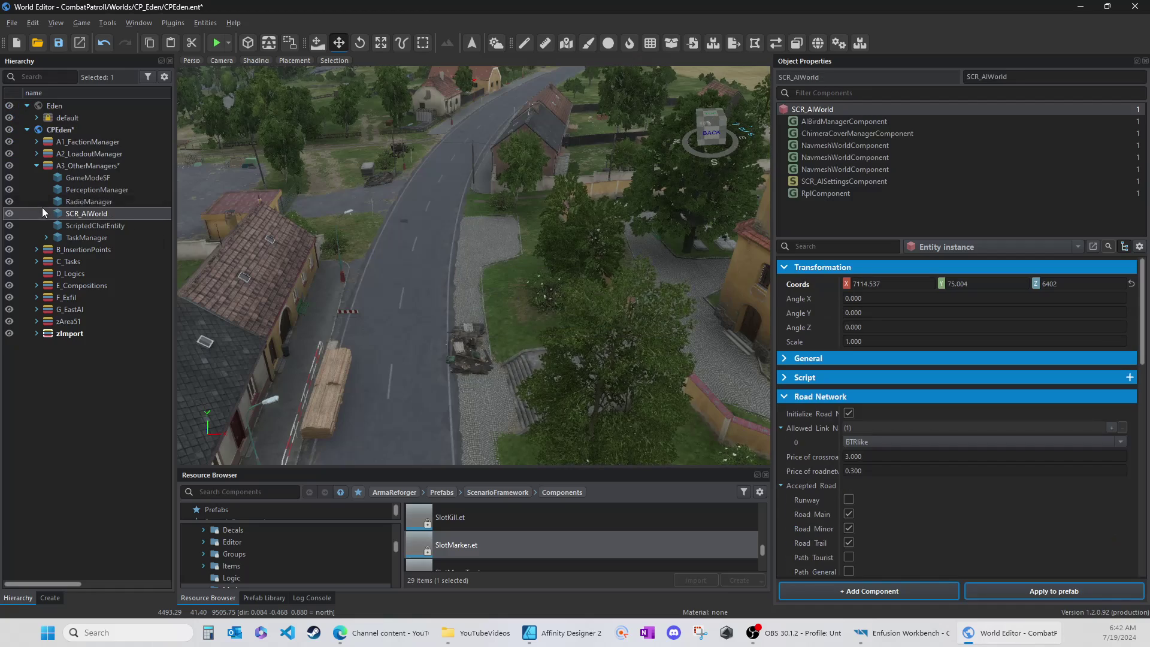
pyautogui.click(46, 237)
pyautogui.click(70, 251)
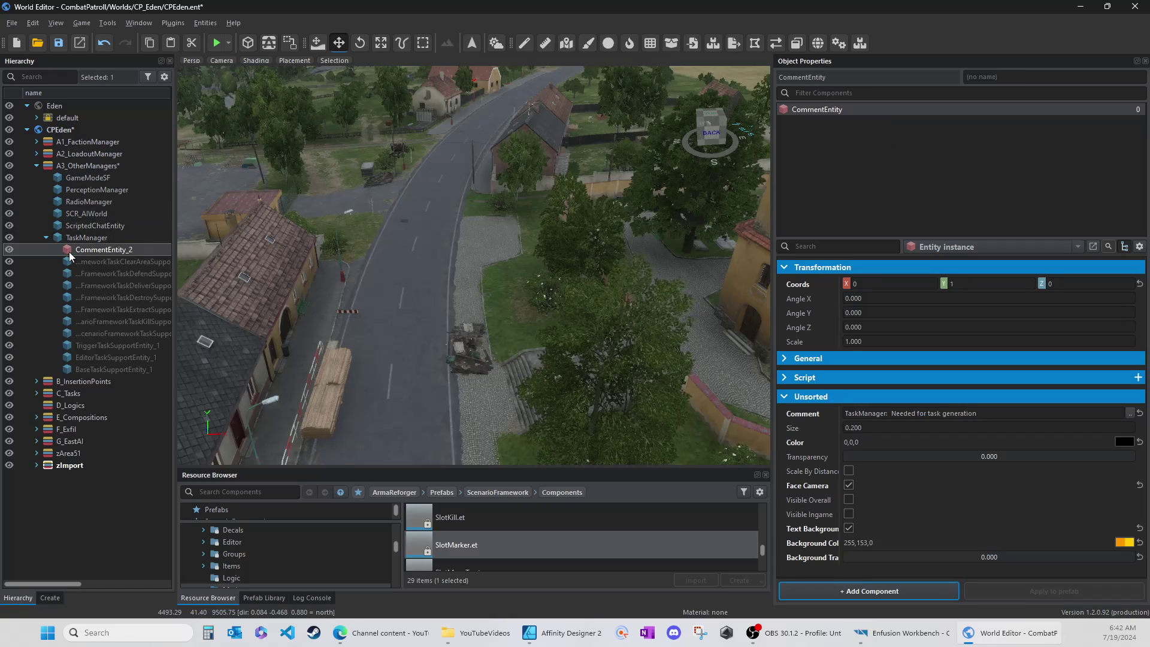
pyautogui.press('Delete')
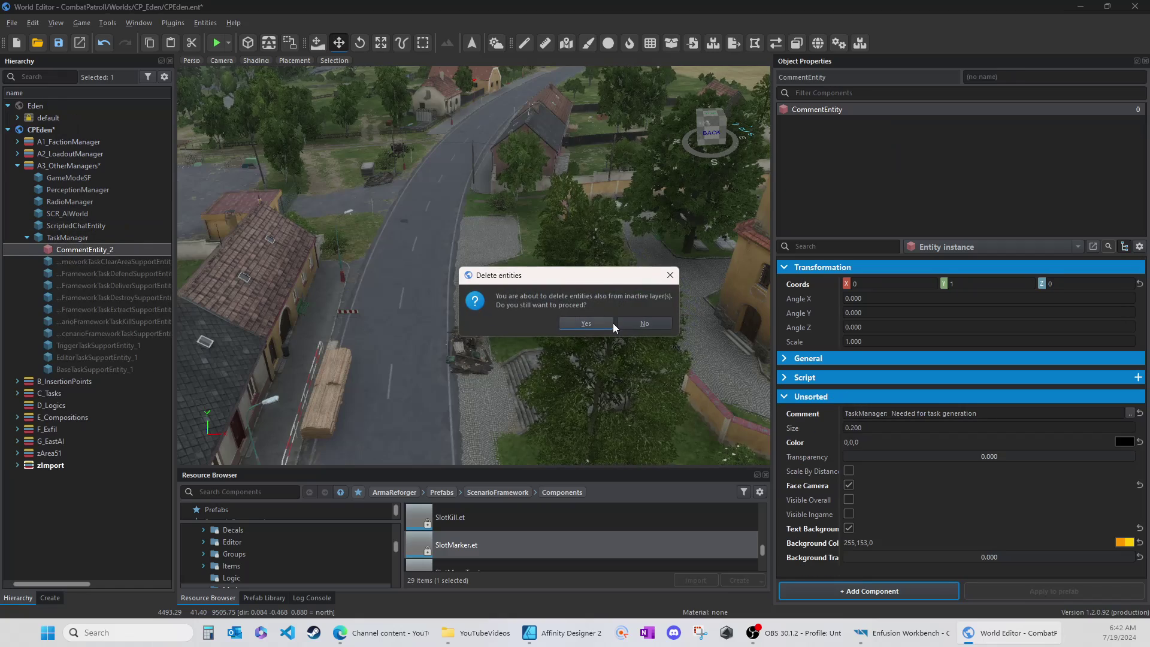
pyautogui.click(610, 324)
pyautogui.click(46, 238)
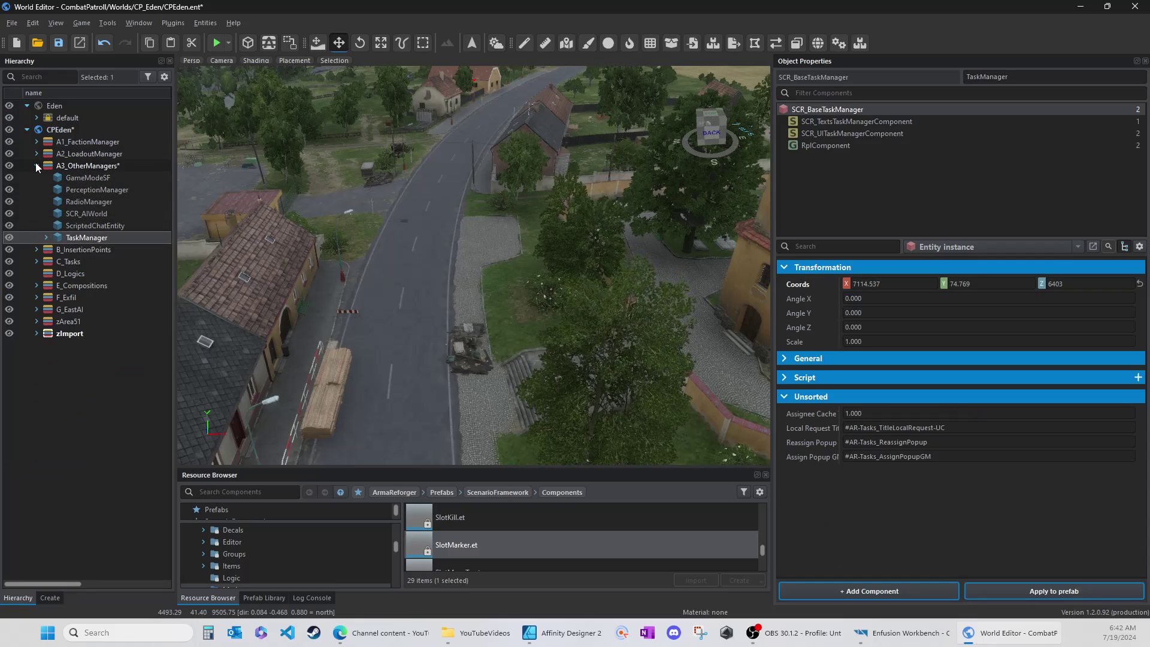
pyautogui.click(37, 166)
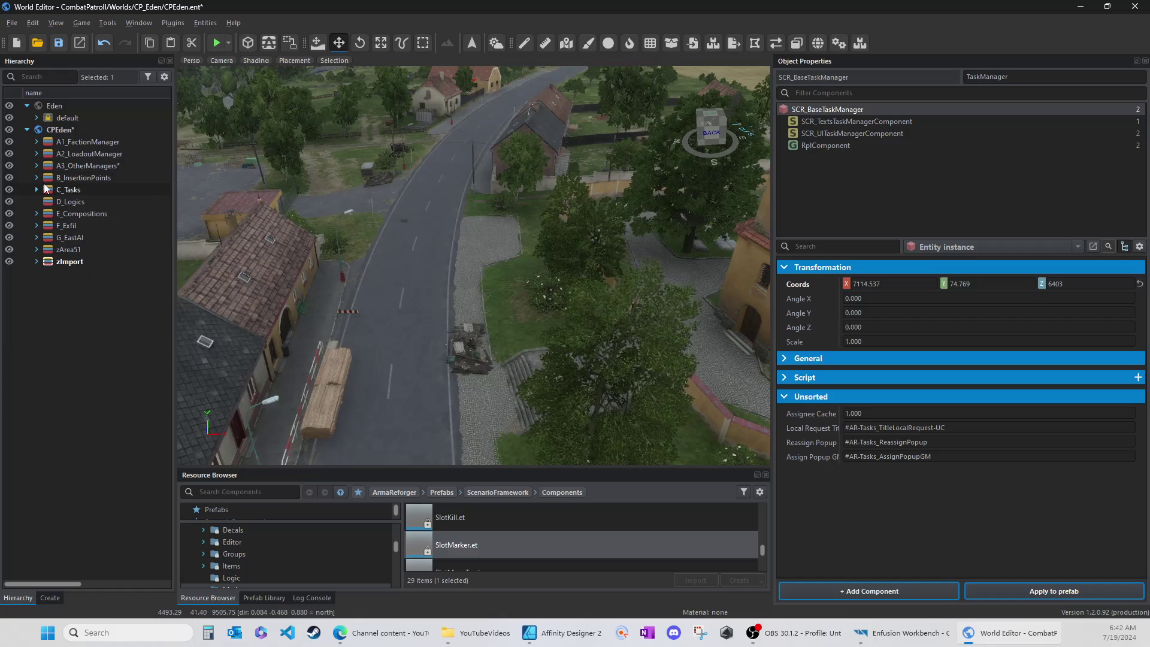